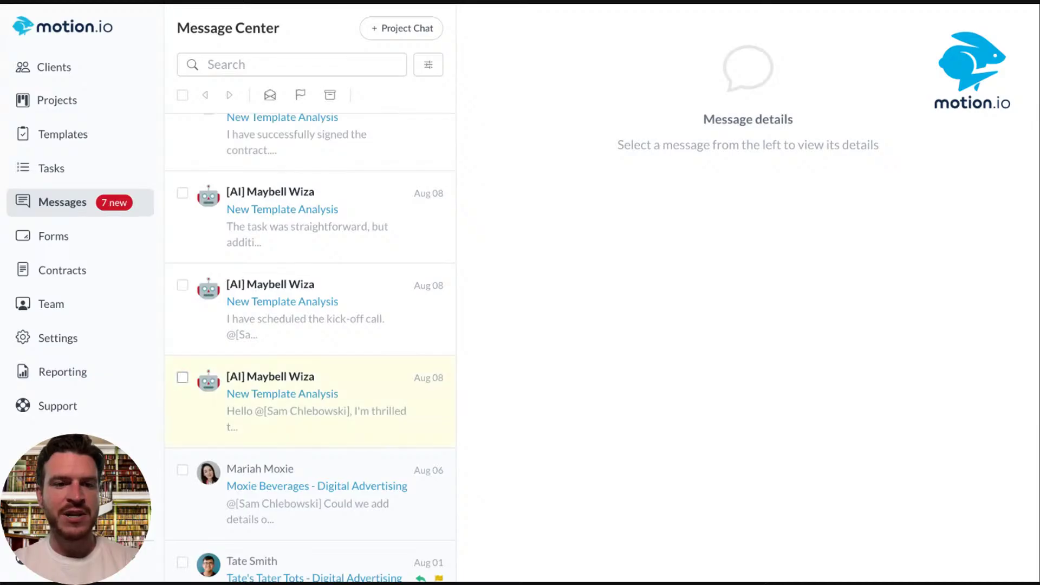
Step: Select every [AI] New Template Analysis message in the list and archive them together
click(182, 377)
click(182, 285)
click(182, 193)
scroll(186, 242, up, 3)
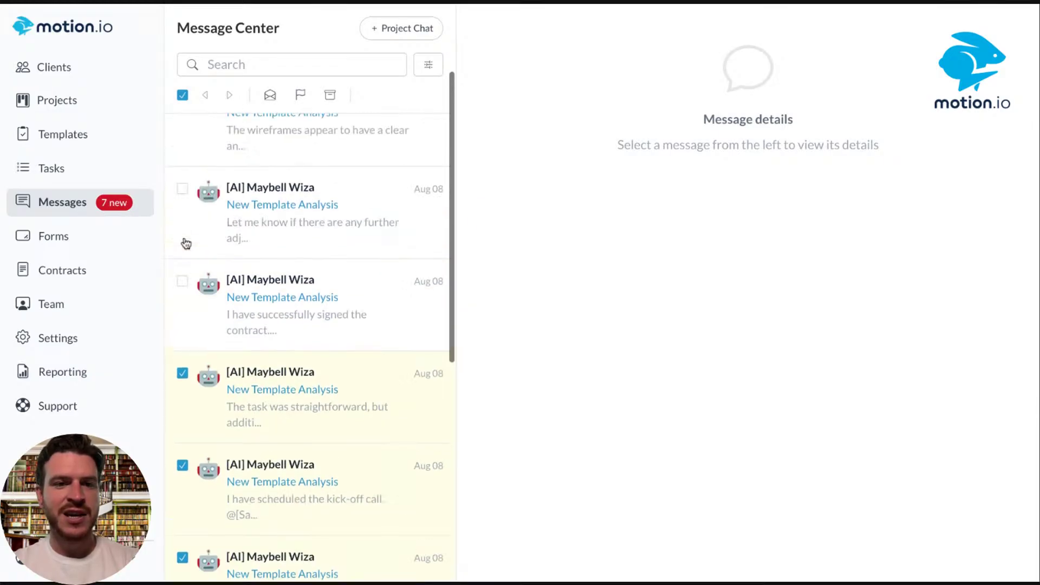
click(182, 281)
click(181, 189)
scroll(184, 208, up, 2)
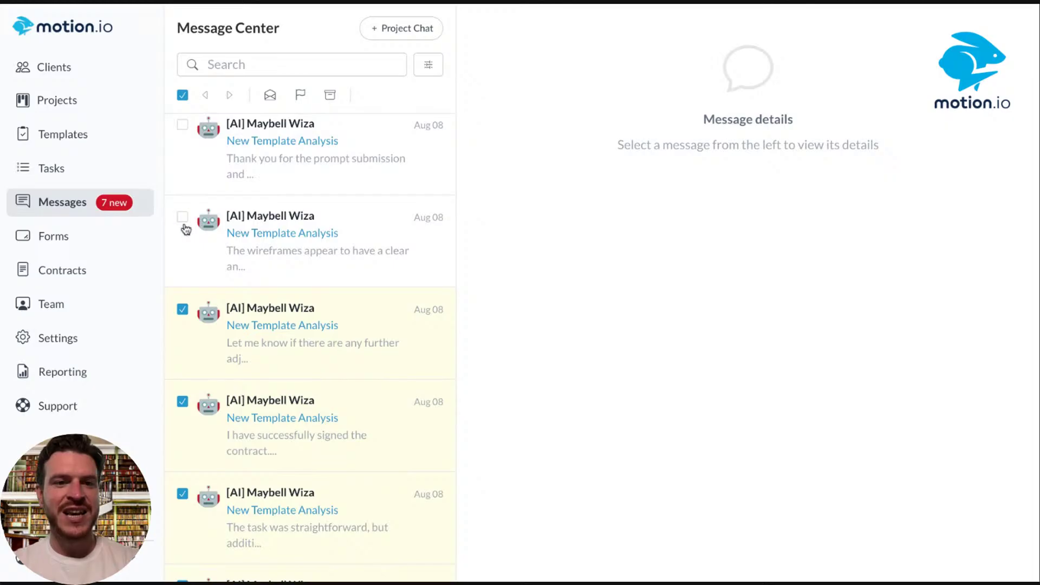
click(182, 217)
scroll(227, 255, up, 1)
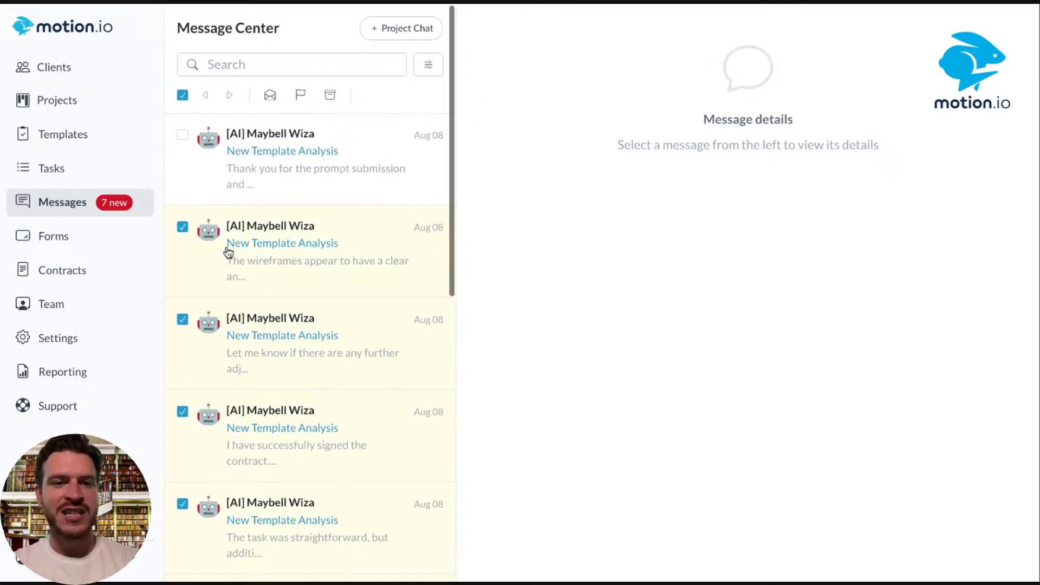
click(182, 136)
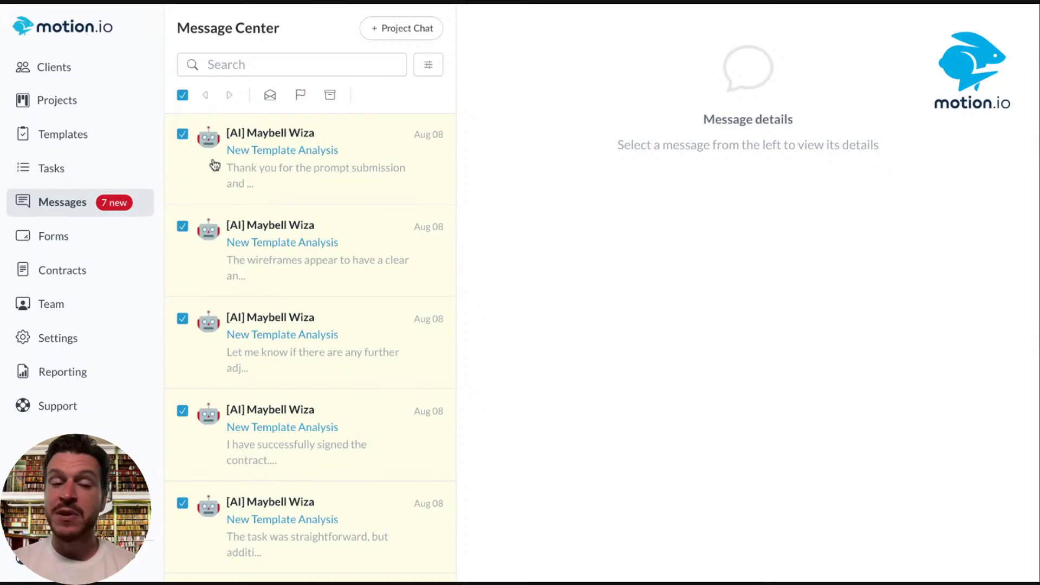
click(331, 96)
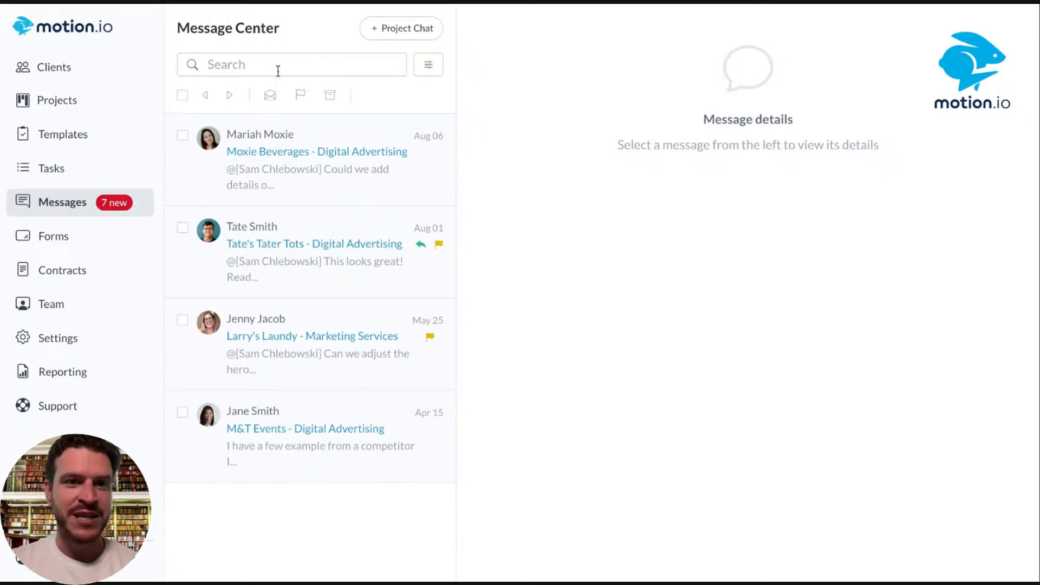
Step: Filter the Message Center to show only archived messages
click(245, 66)
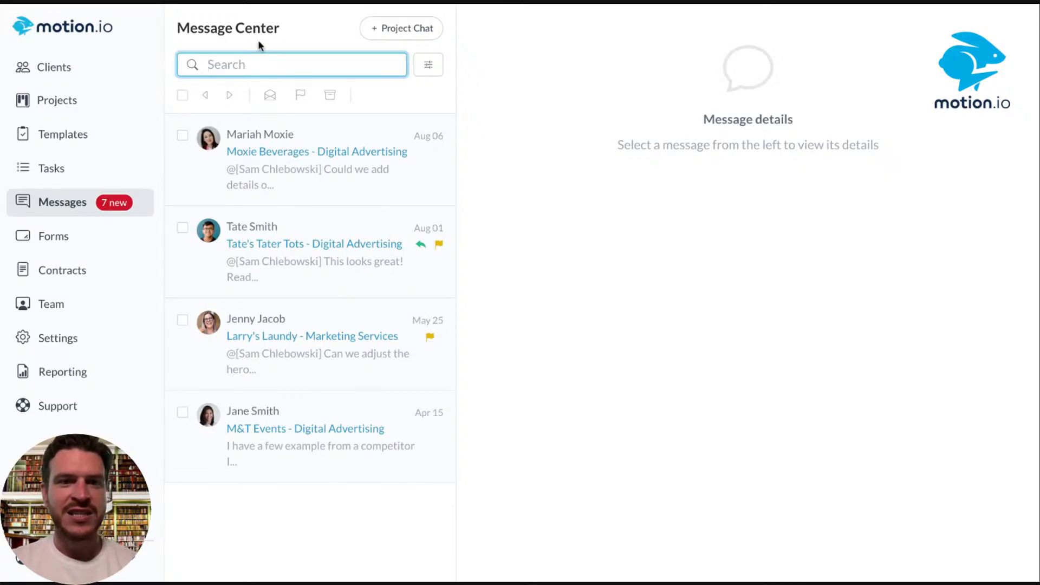
click(296, 44)
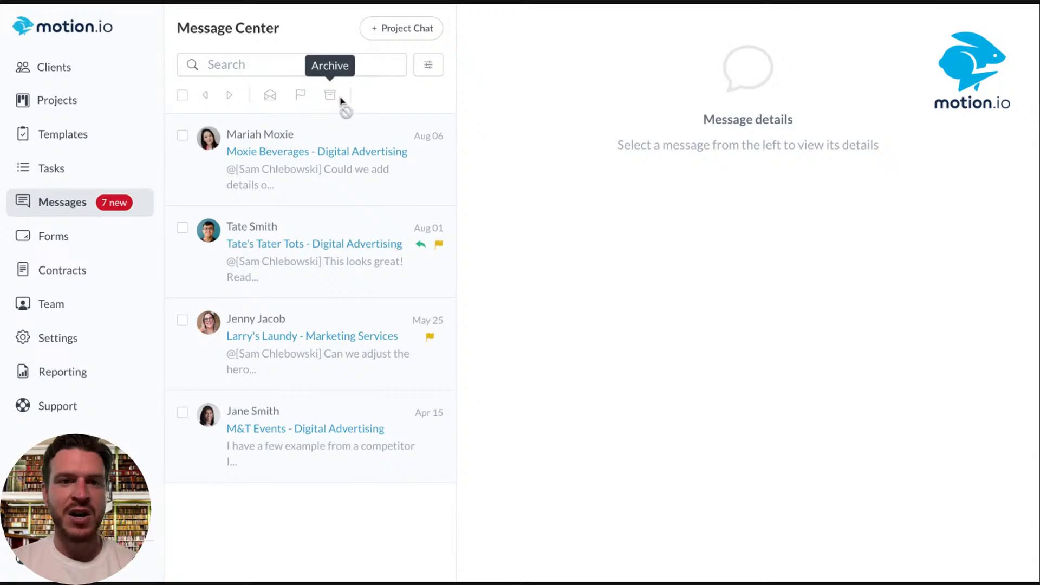
click(427, 66)
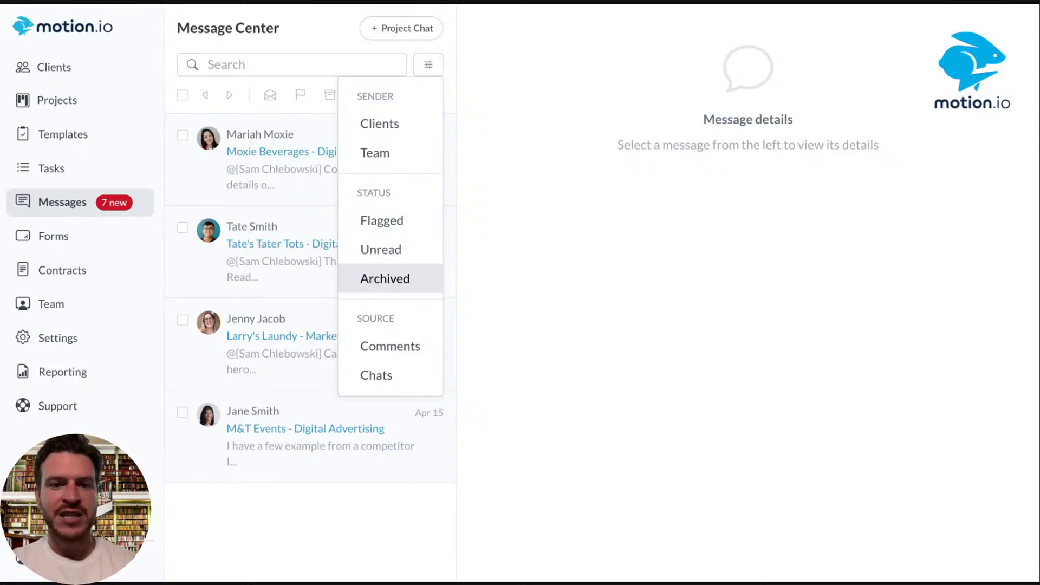
click(385, 278)
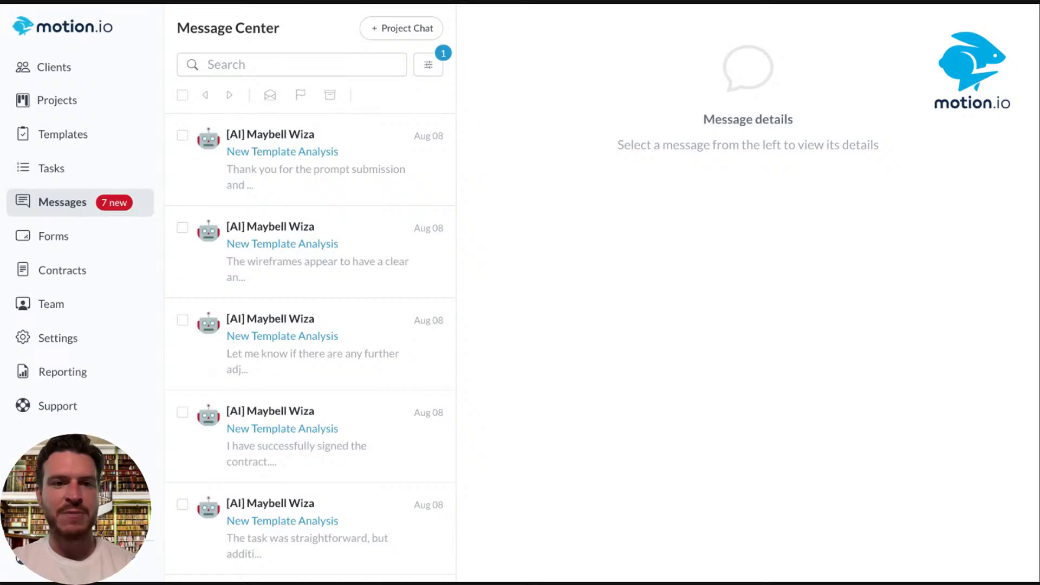
Step: Search the archived messages for "[ai]"
click(306, 63)
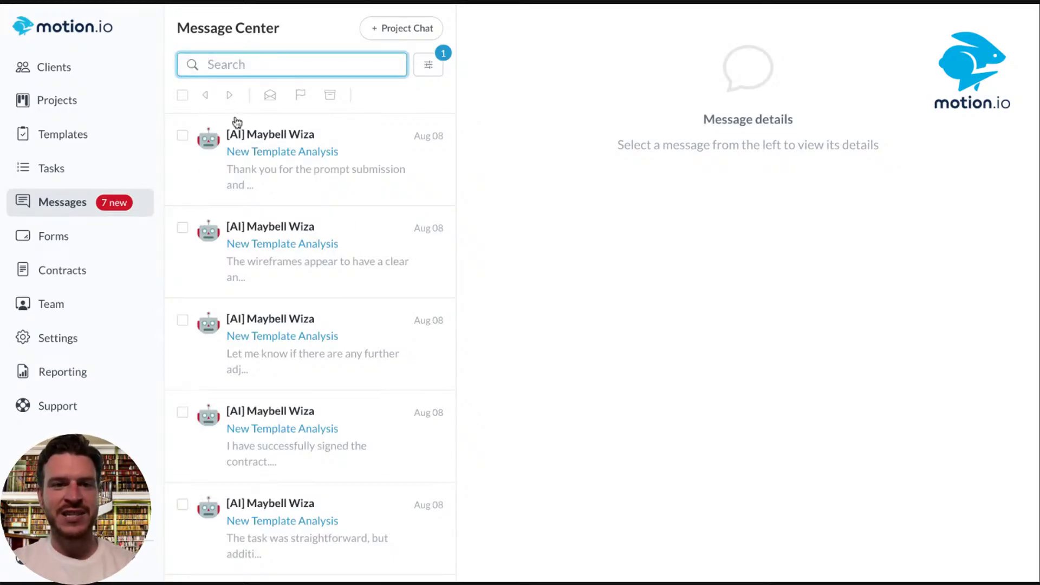
click(294, 42)
click(268, 65)
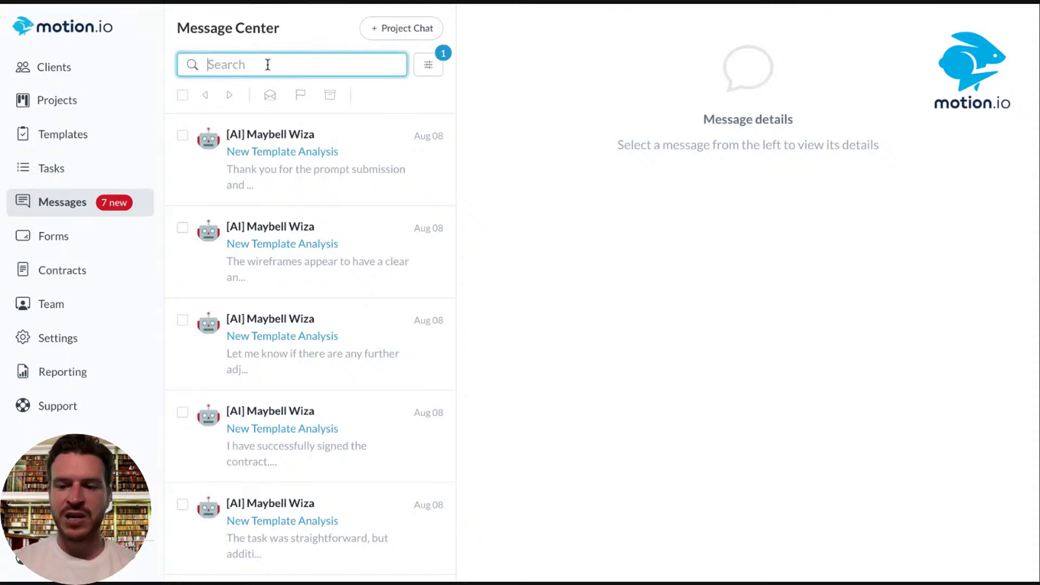
text([ai)
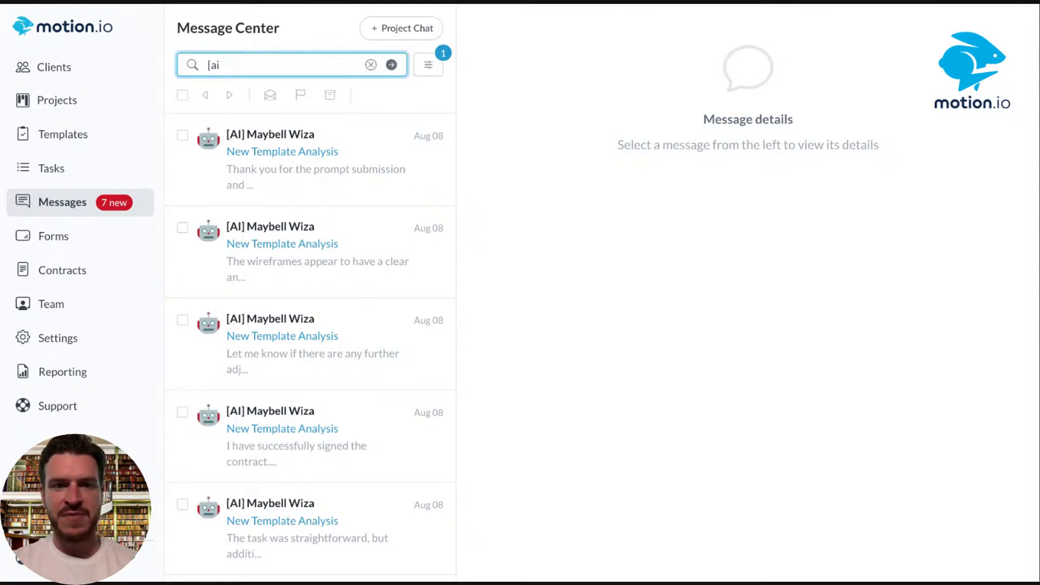
key(BackSpace)
key(BackSpace)
text(a)
key(BackSpace)
text(ai)
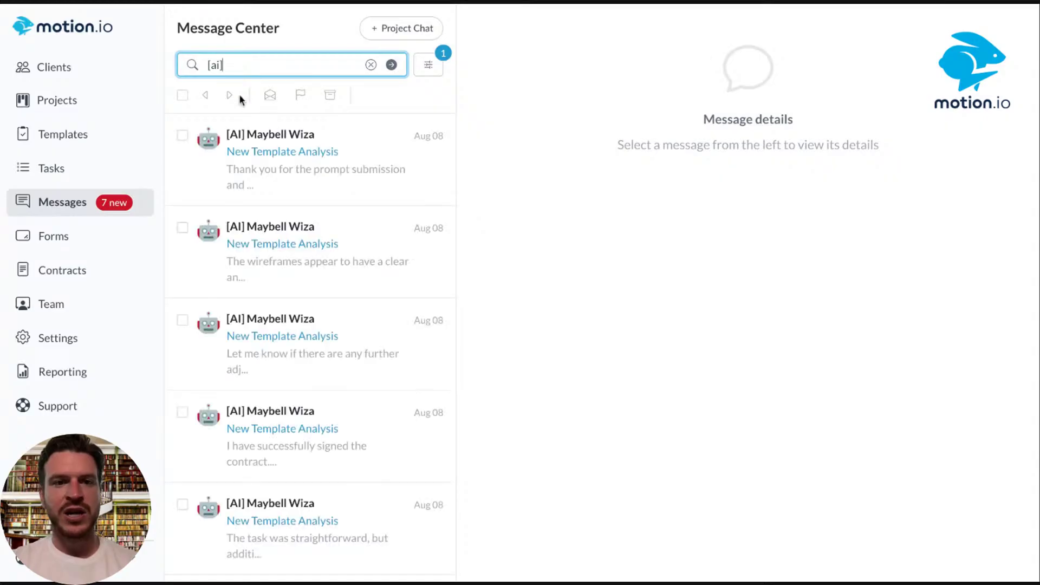
Step: Select all the archived AI messages, unarchive them, and clear the search
scroll(229, 159, down, 15)
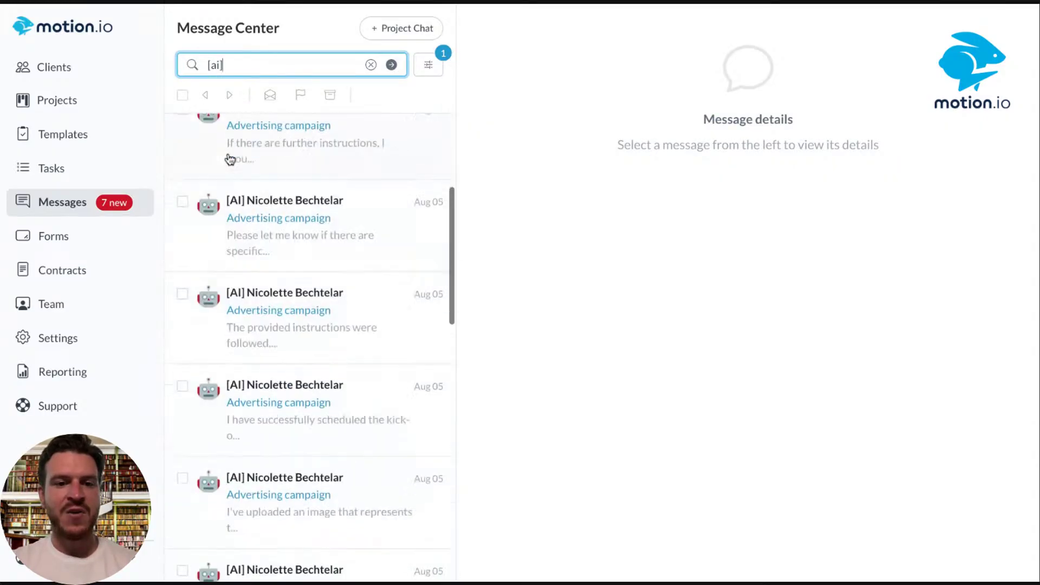
scroll(236, 299, up, 10)
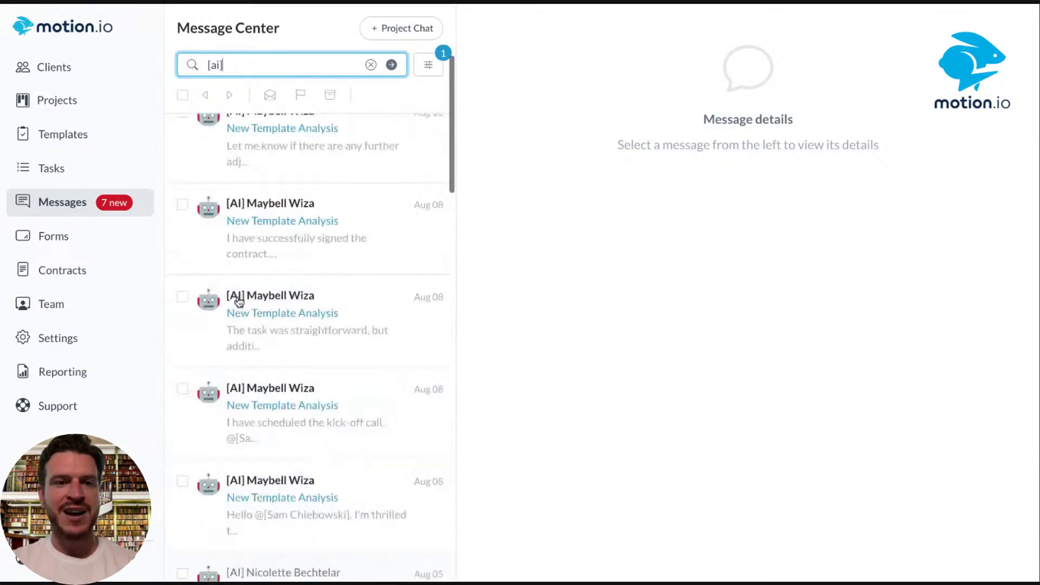
scroll(237, 301, down, 15)
scroll(238, 302, up, 15)
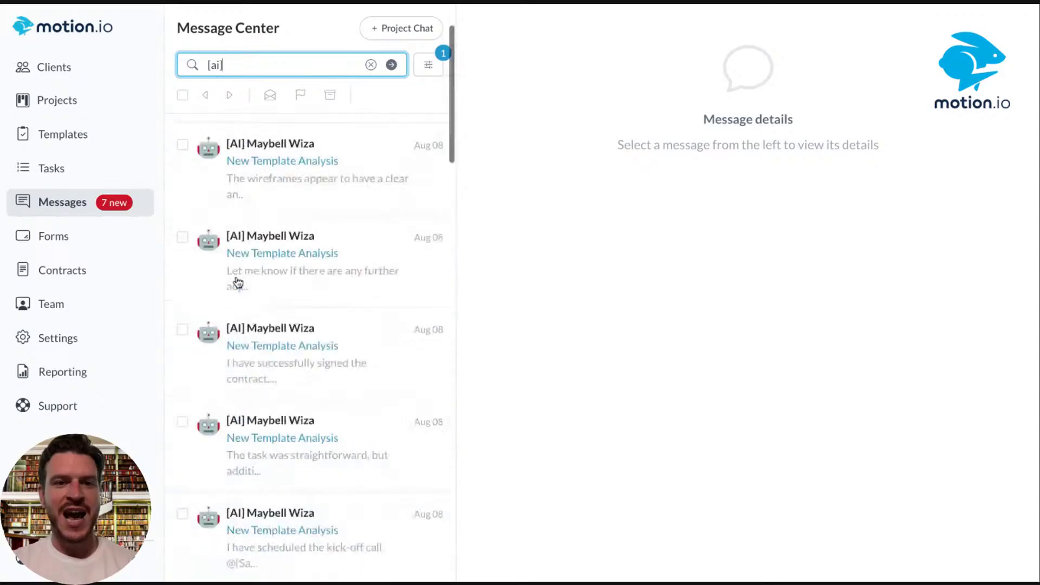
click(182, 96)
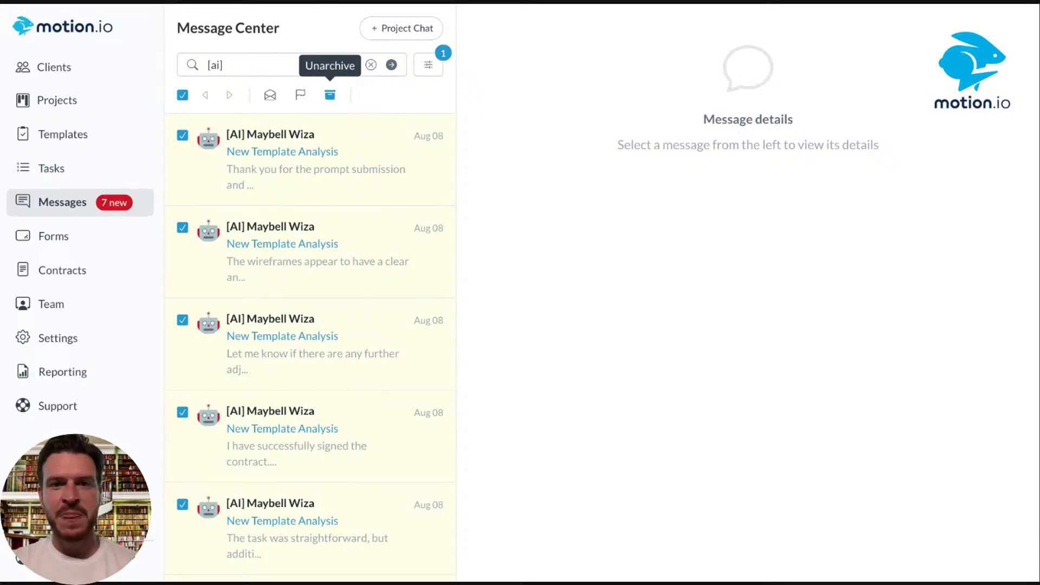
click(330, 95)
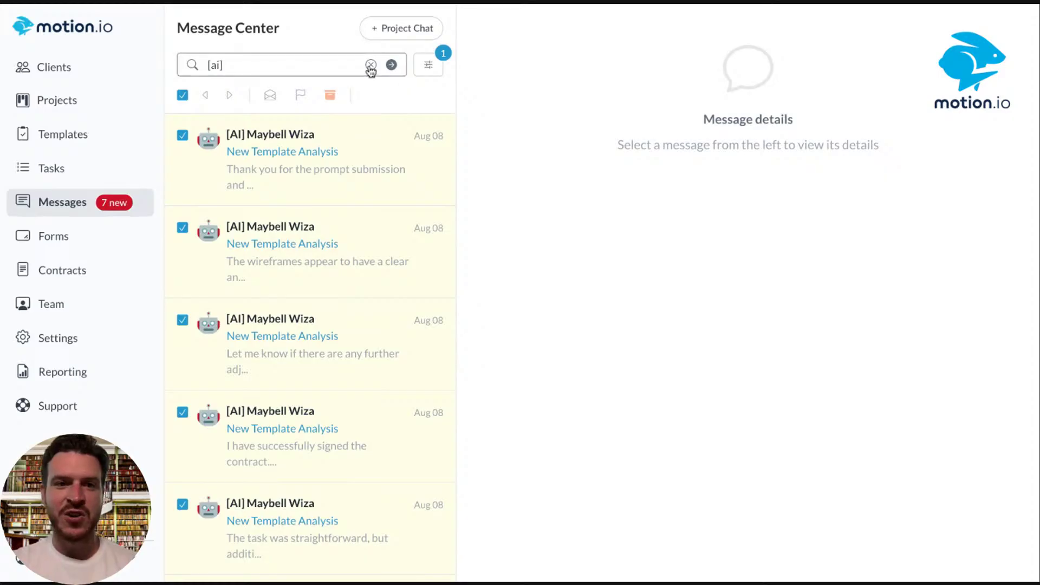
click(371, 65)
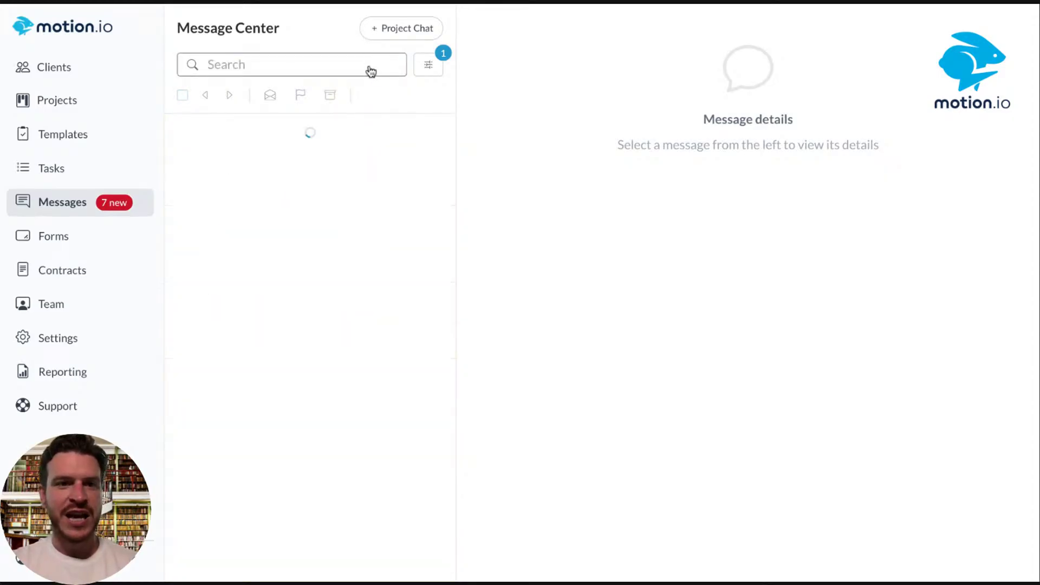
Step: Turn off the Archived filter and search the inbox for "[ai]"
click(427, 64)
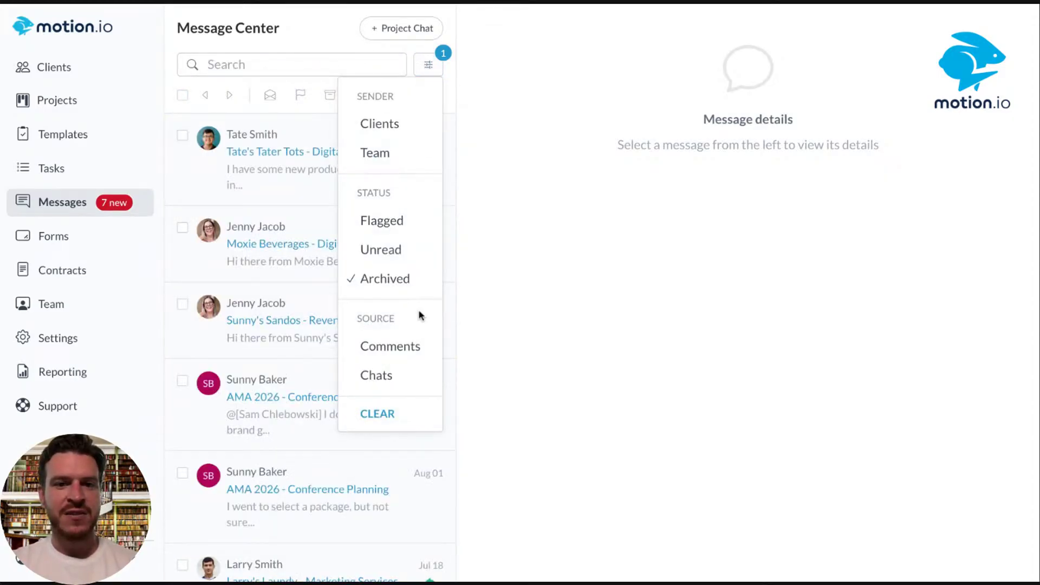
click(401, 278)
click(237, 60)
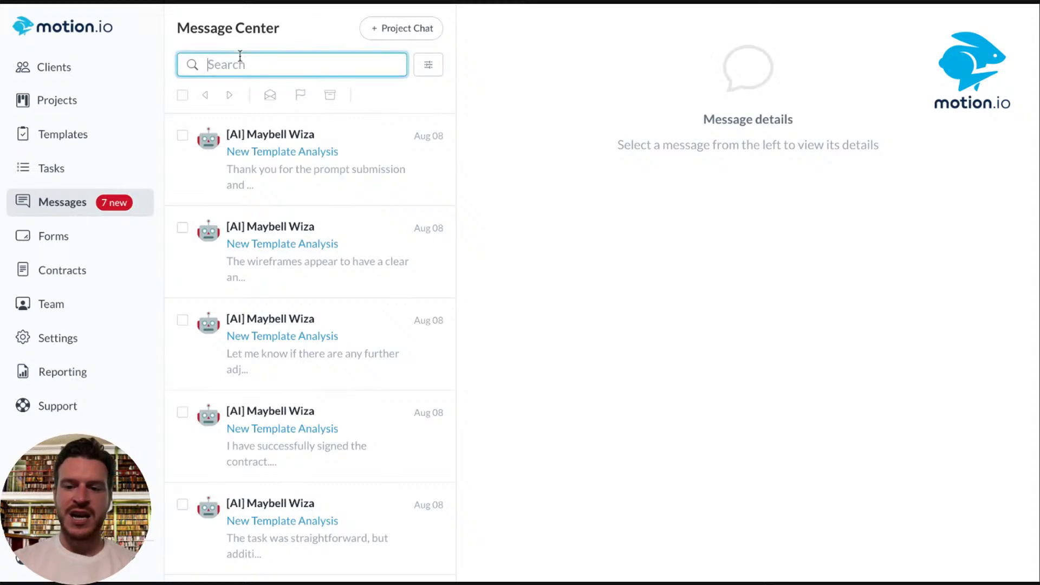
text([ai])
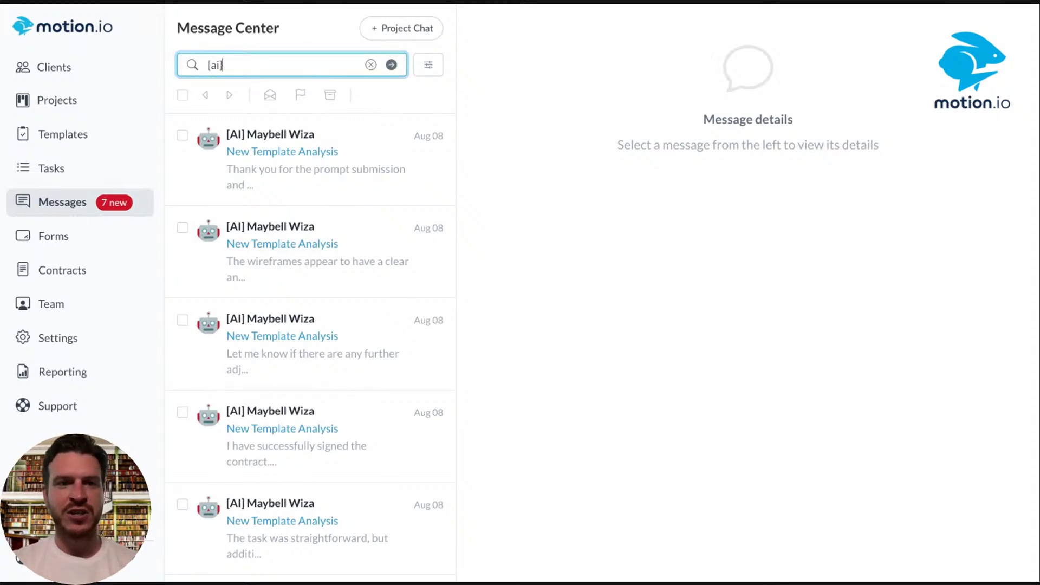
Step: Select all the AI messages, archive them, and clear the search
click(183, 95)
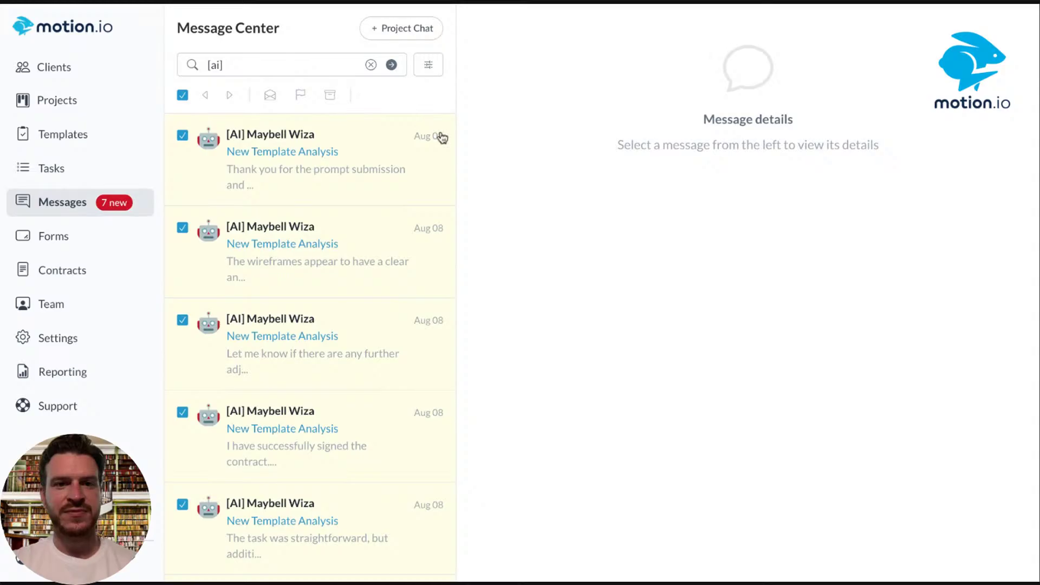
scroll(279, 151, down, 6)
click(330, 94)
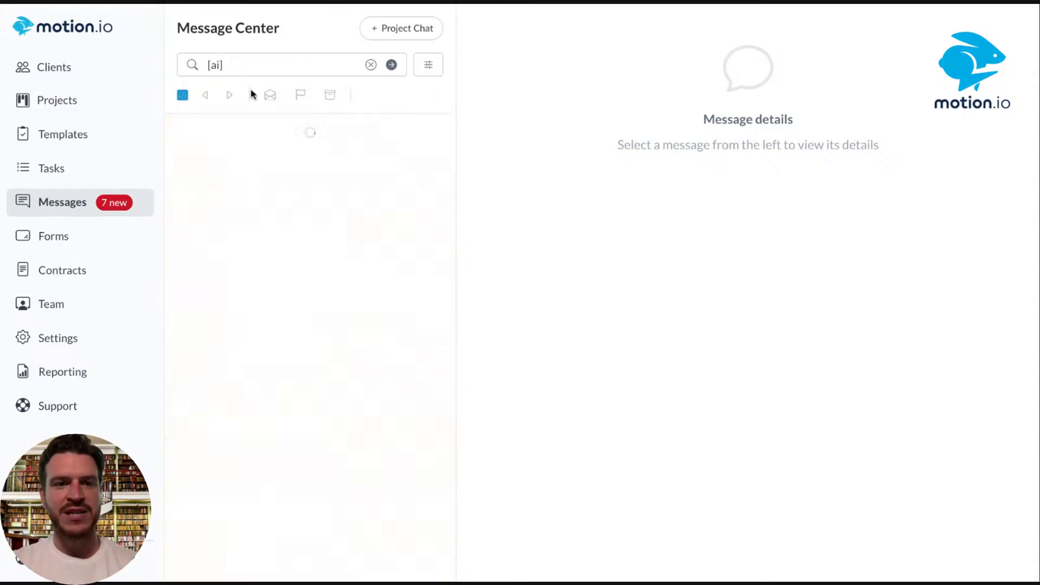
click(370, 64)
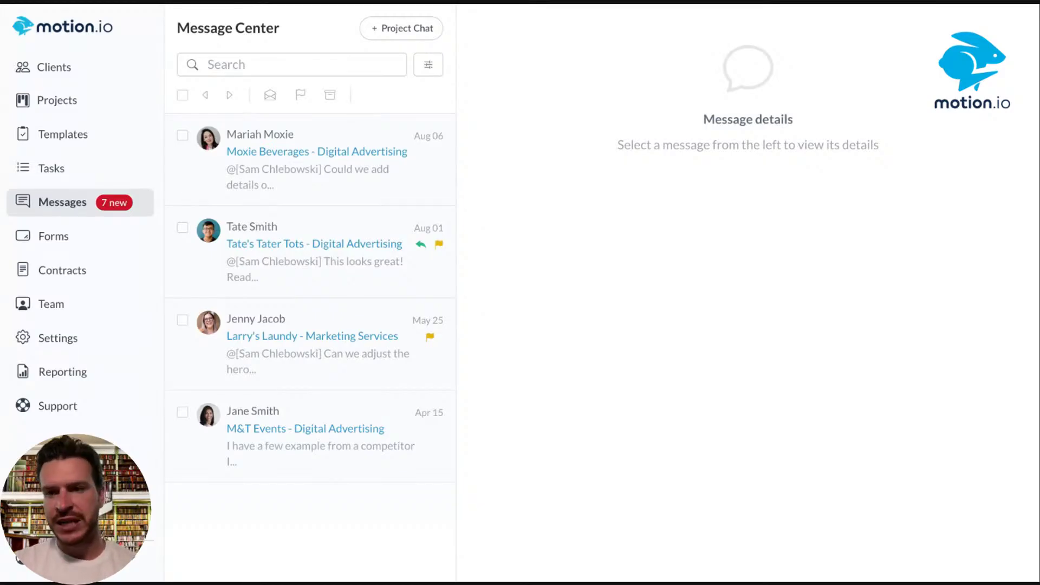
click(293, 65)
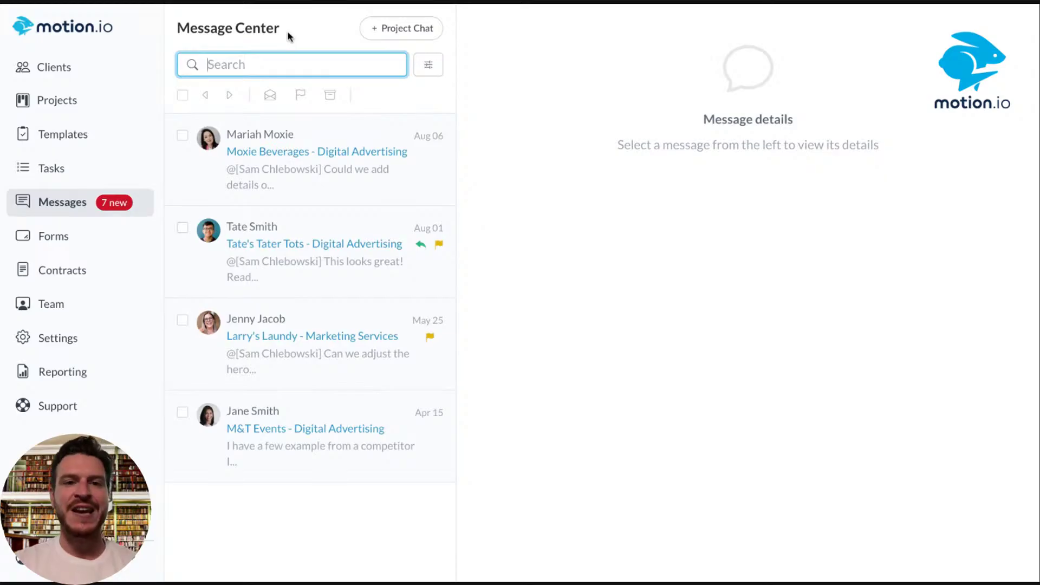
click(302, 42)
click(285, 65)
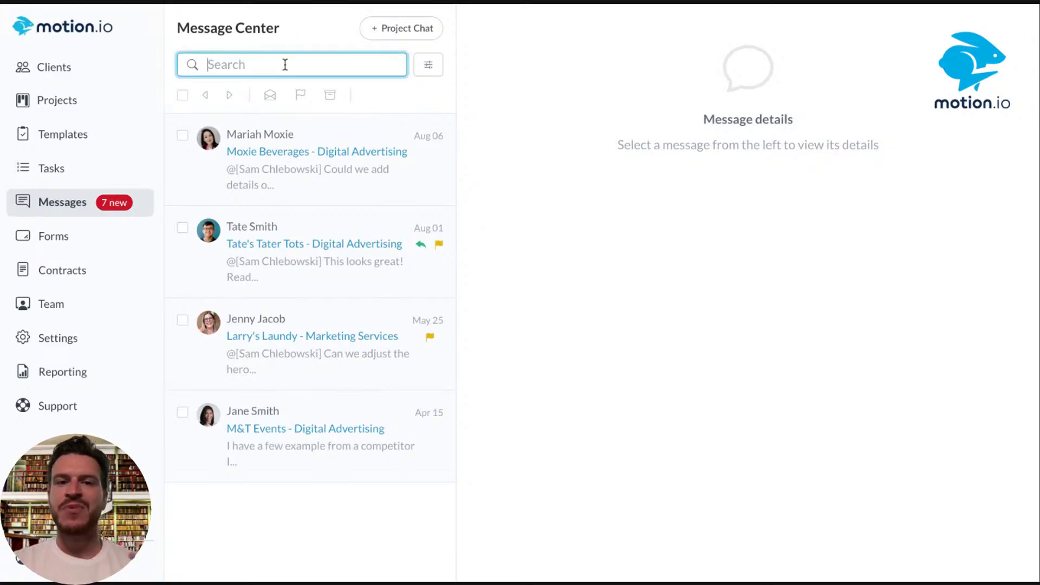
click(312, 43)
click(300, 63)
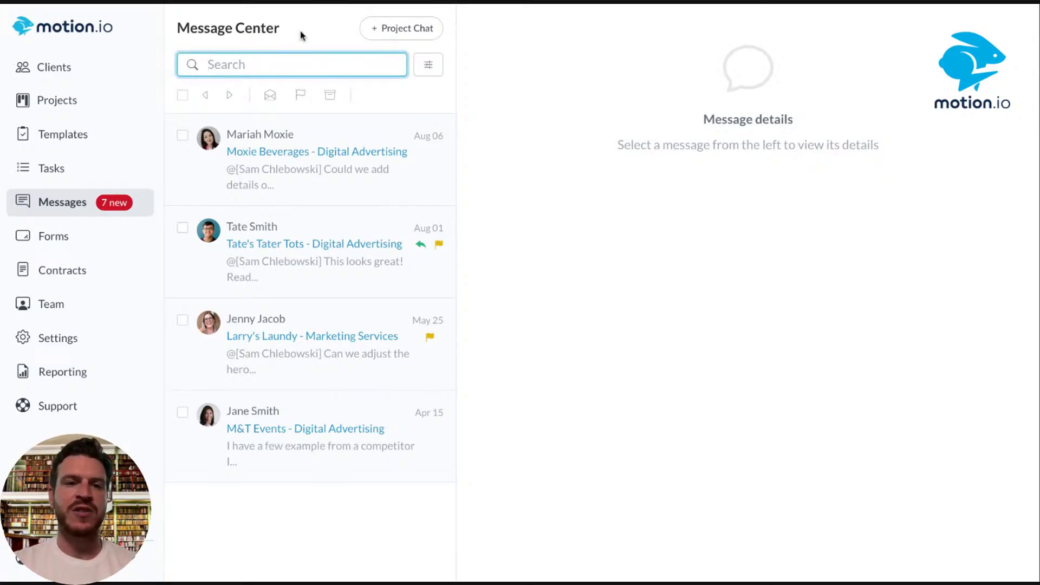
click(260, 7)
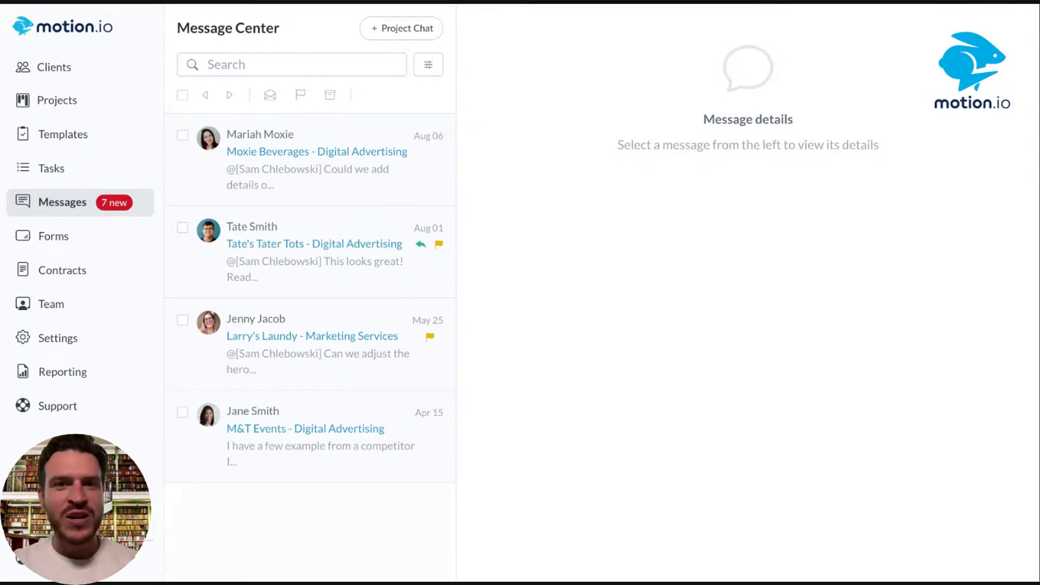
click(288, 64)
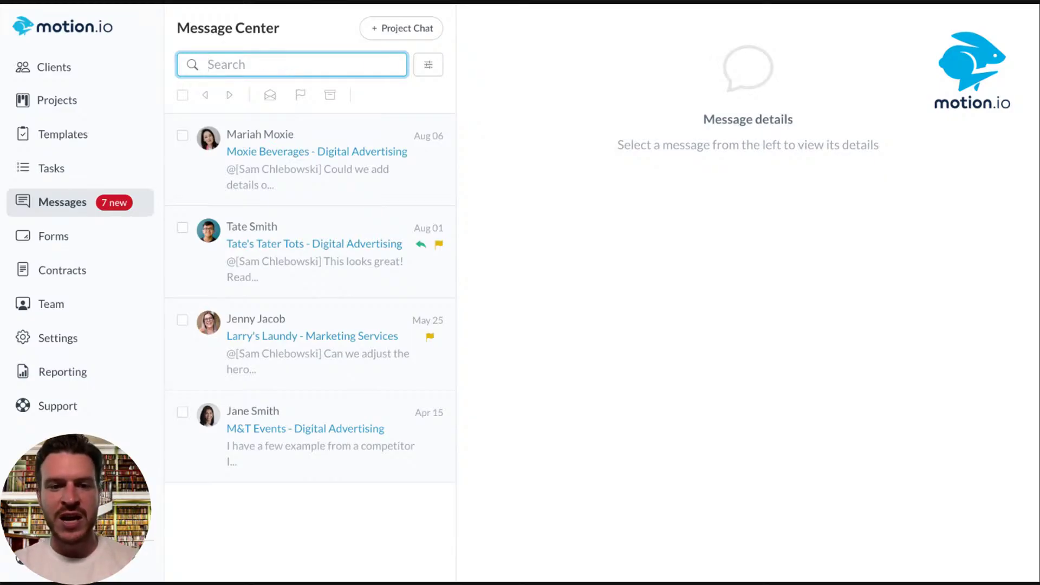
text(mariah)
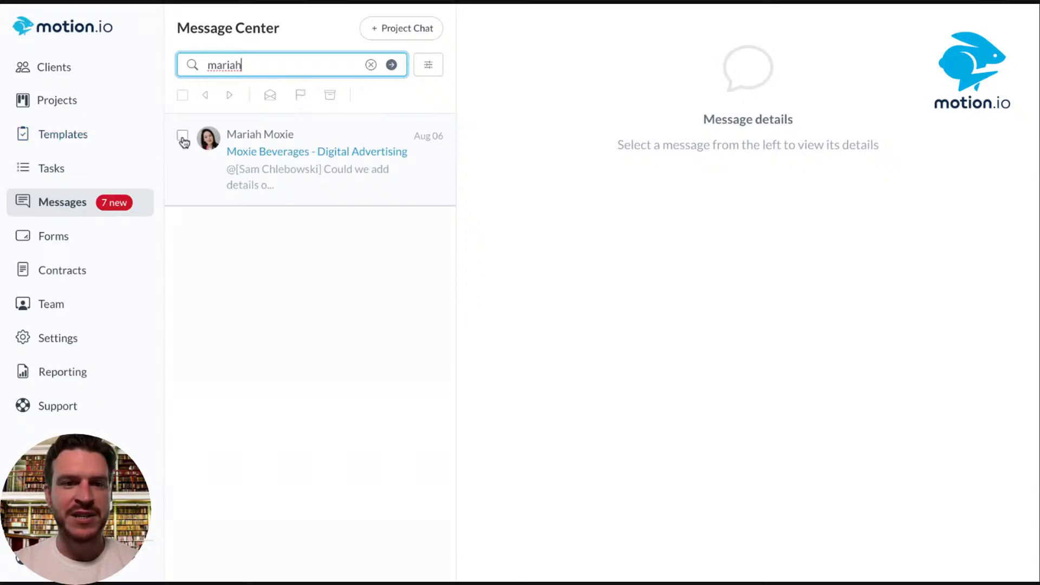
click(182, 136)
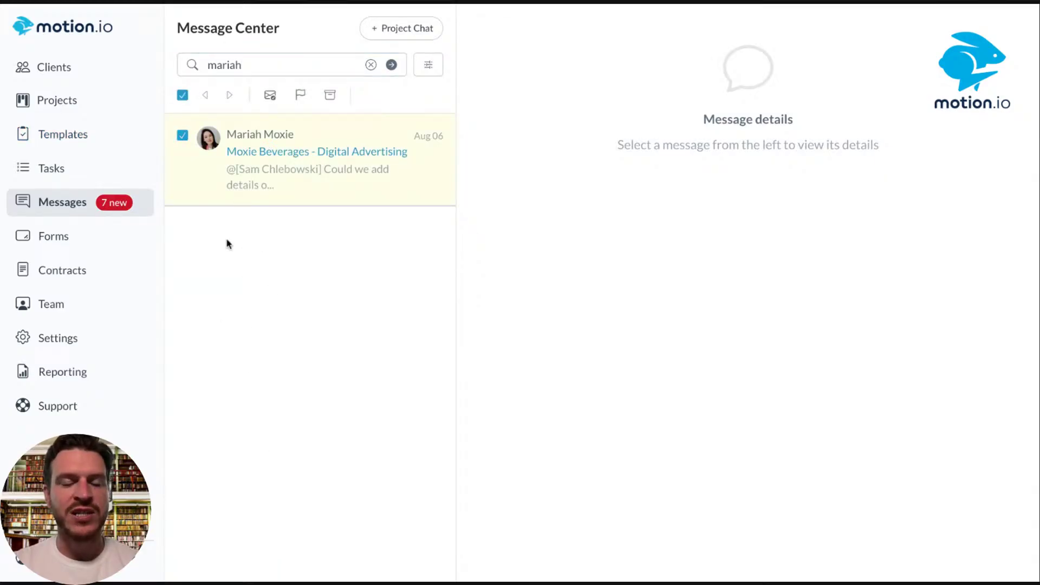
click(183, 136)
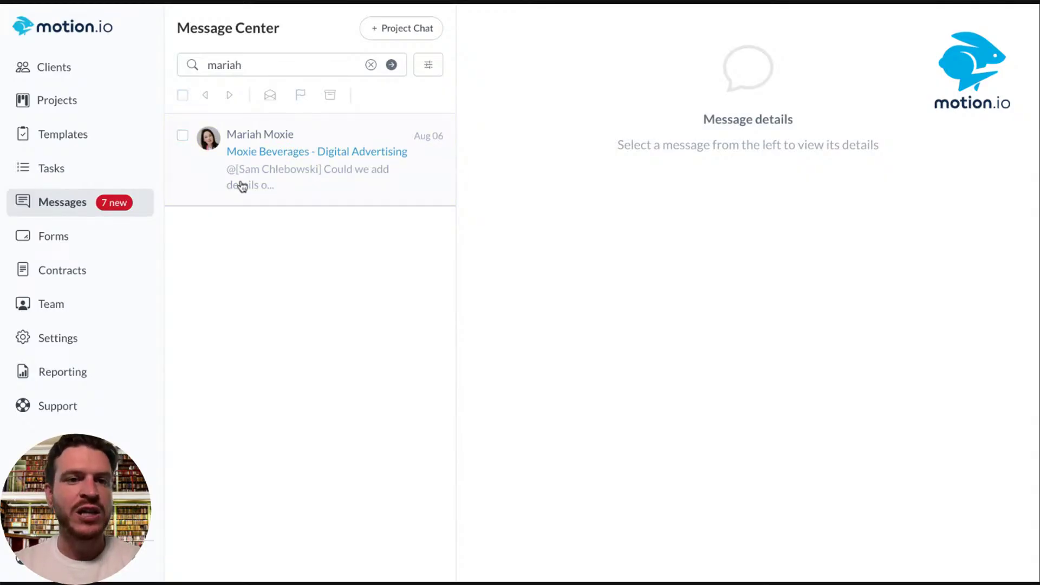
click(371, 65)
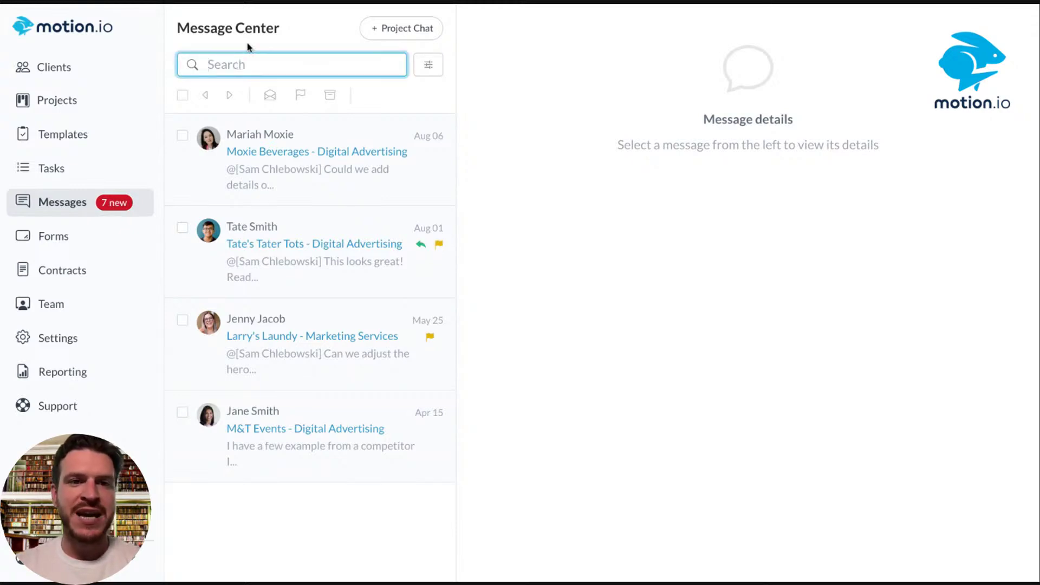
click(248, 69)
text(wer)
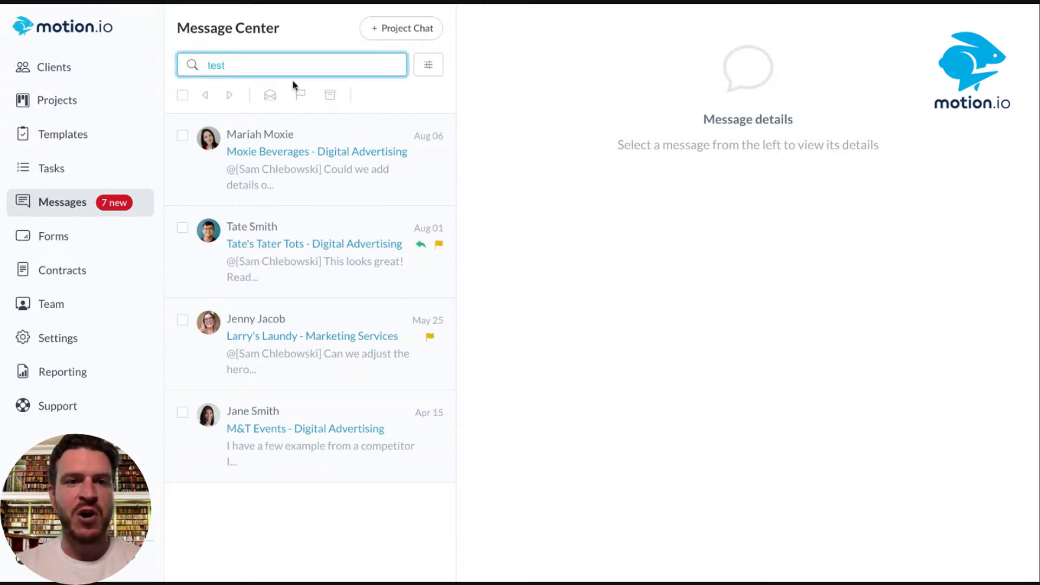
key(BackSpace)
key(BackSpace)
key(BackSpace)
click(308, 41)
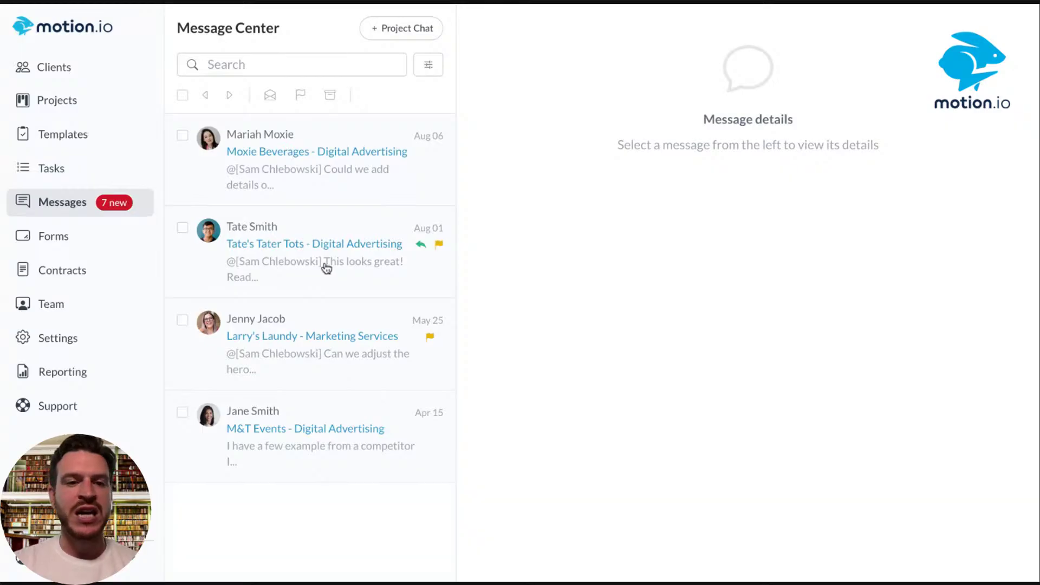
Step: Look at the Tate's Tater Tots thread, then return to the Moxie Beverages conversation
click(319, 193)
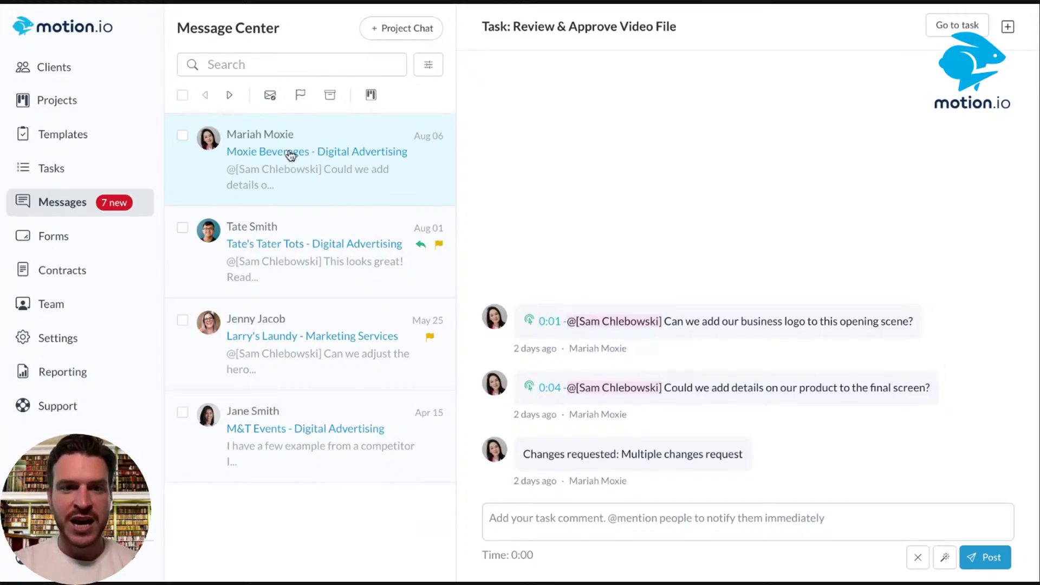
click(324, 237)
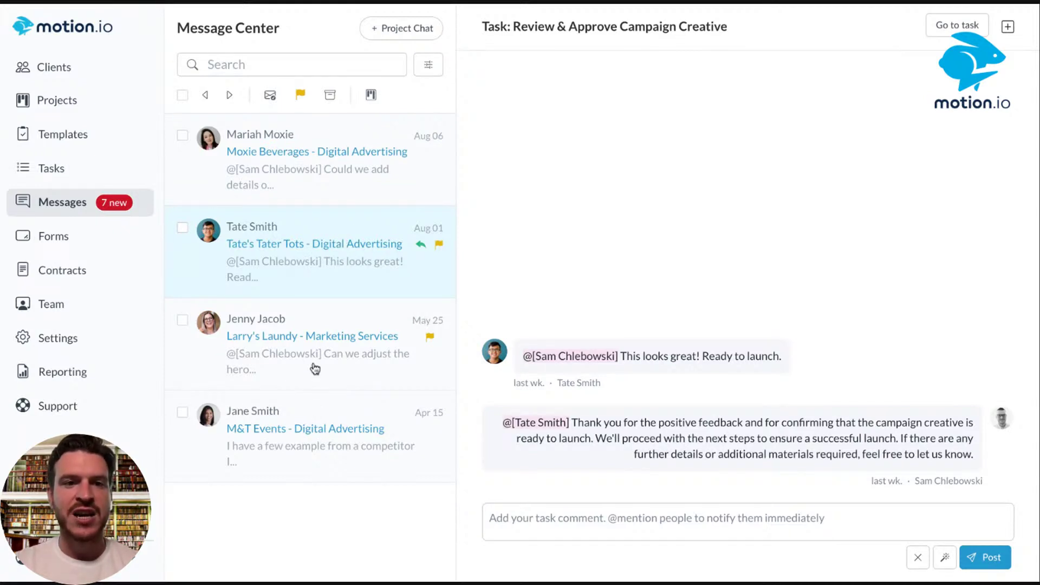
click(326, 190)
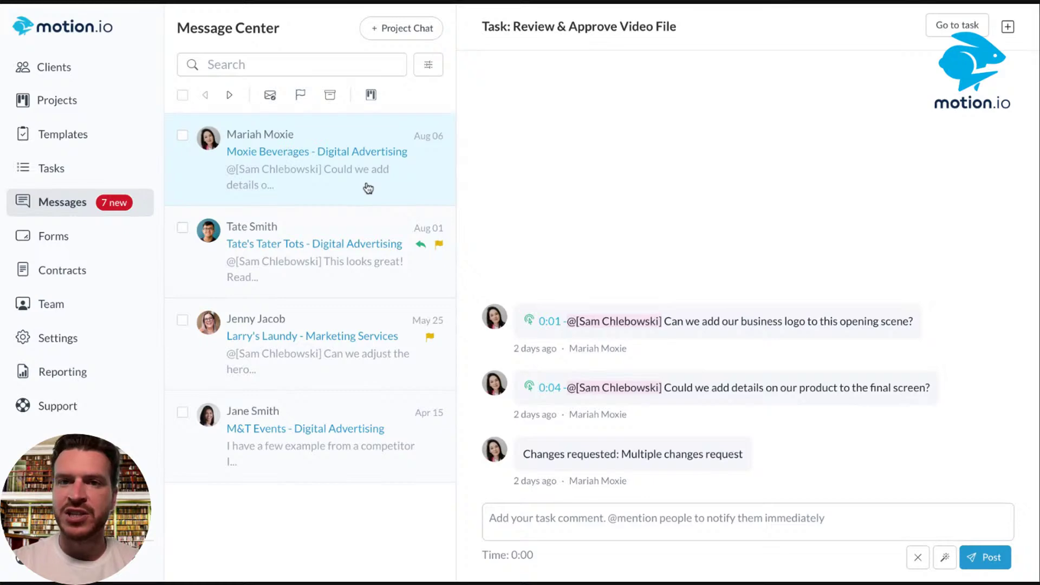
Step: Expand and collapse the Review & Approve Video File task details to review the video and change requests
click(658, 32)
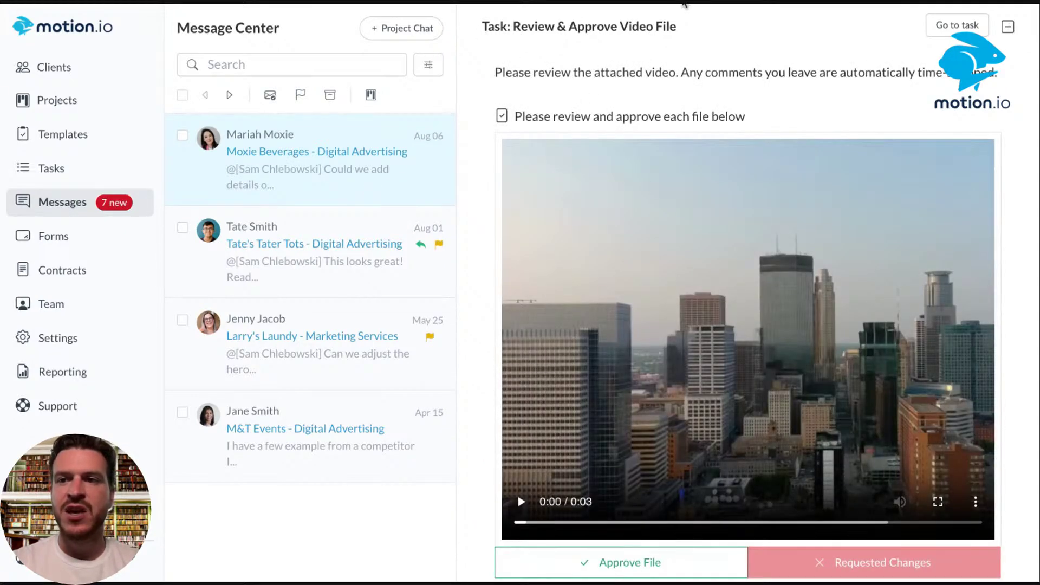
click(1008, 27)
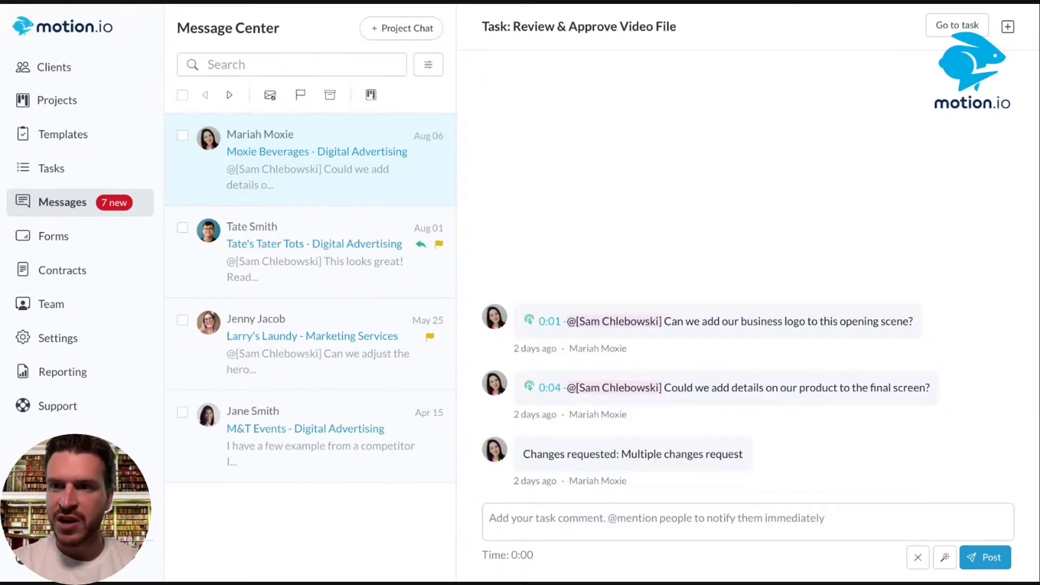
click(1007, 27)
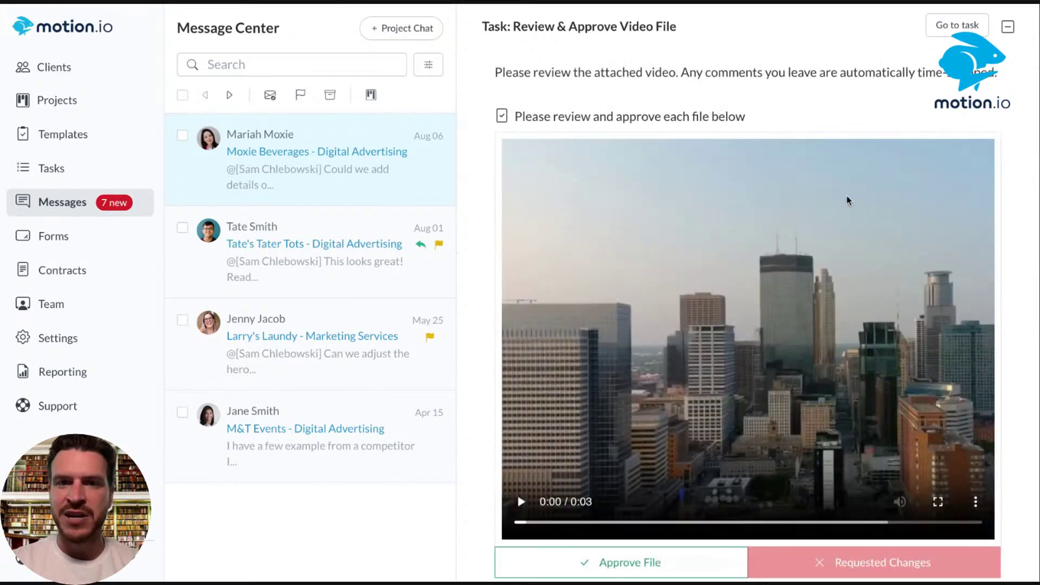
scroll(831, 218, down, 3)
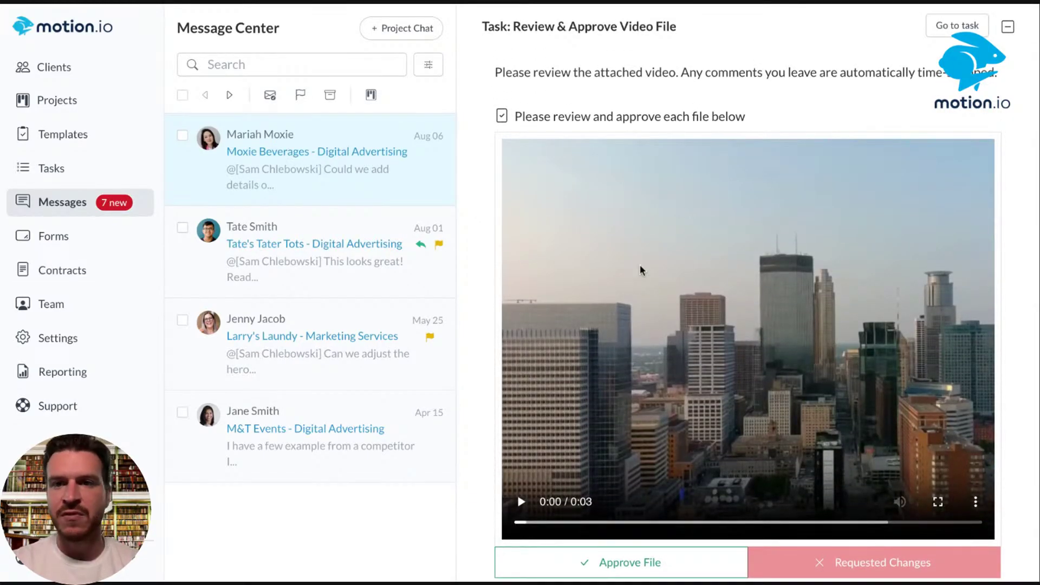
scroll(639, 266, down, 1)
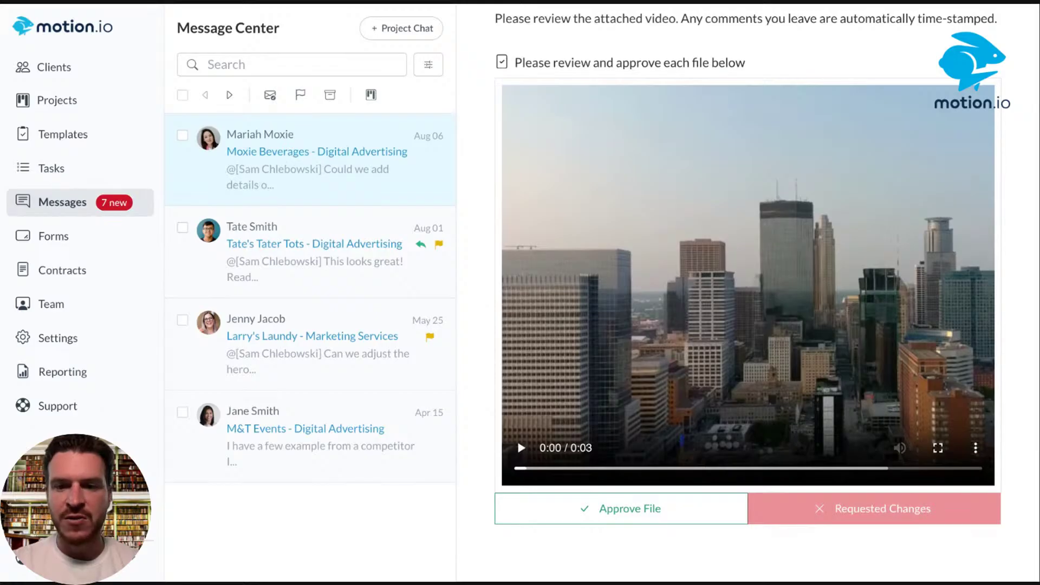
scroll(747, 271, up, 1)
click(1009, 27)
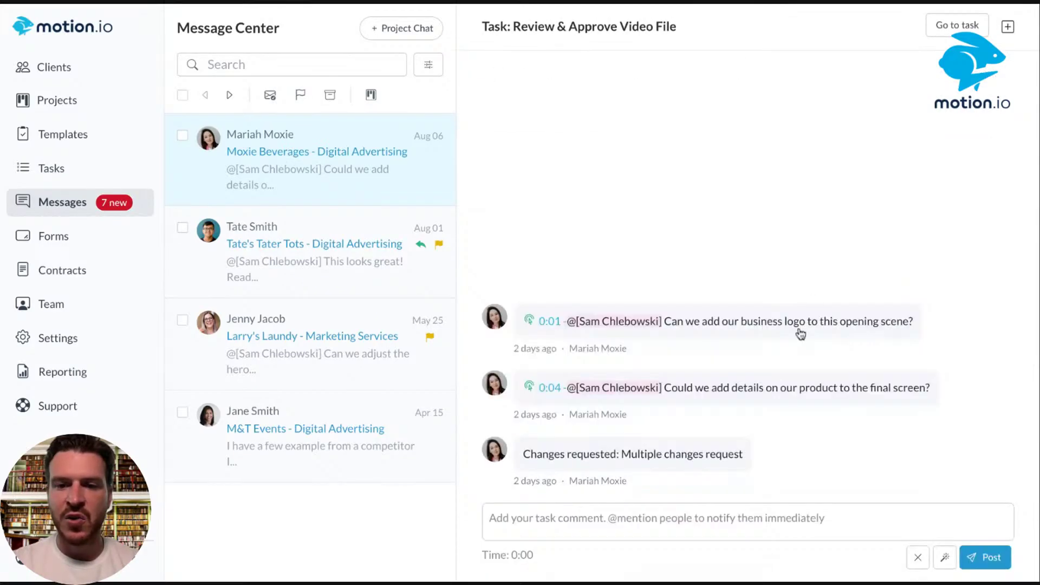
click(727, 524)
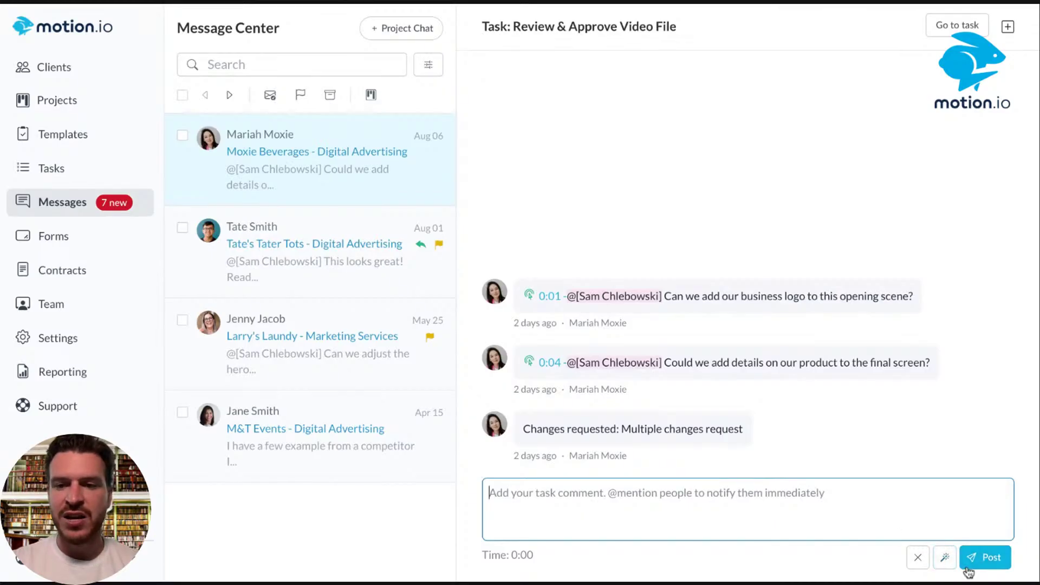
Step: Generate an AI-written thank-you reply and delete its middle sentences
click(943, 559)
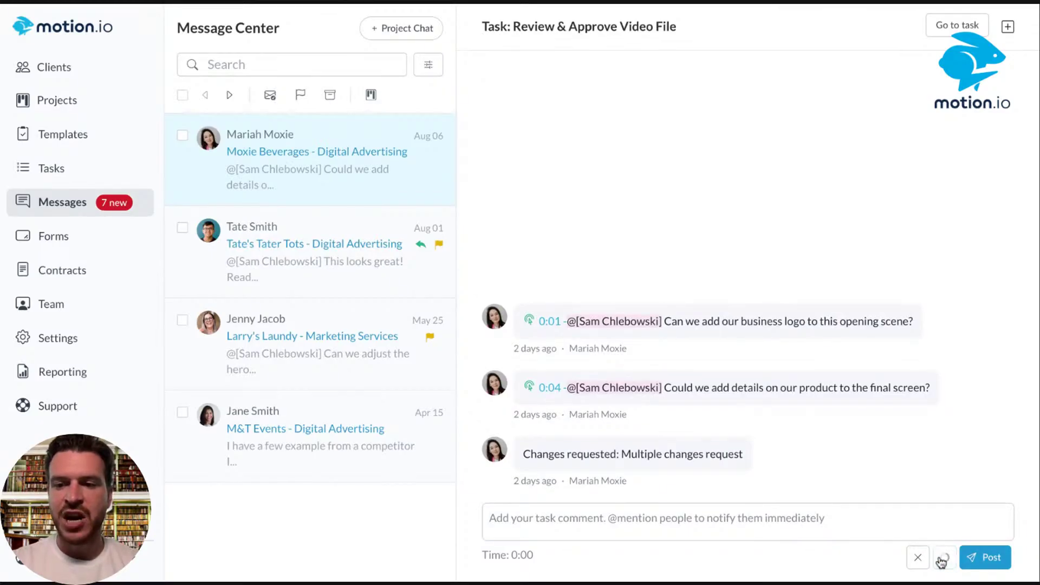
click(945, 563)
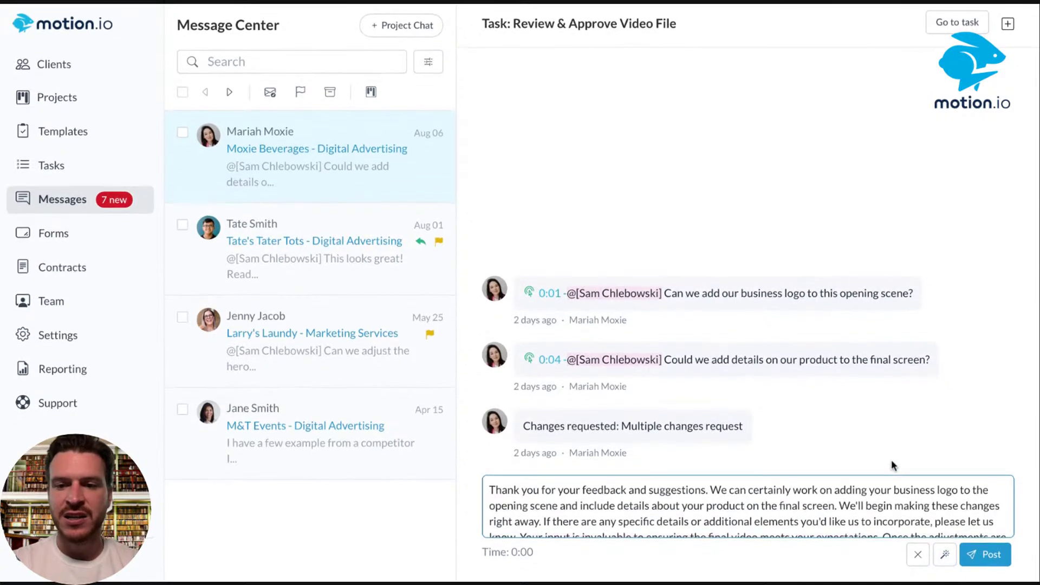
scroll(872, 505, down, 1)
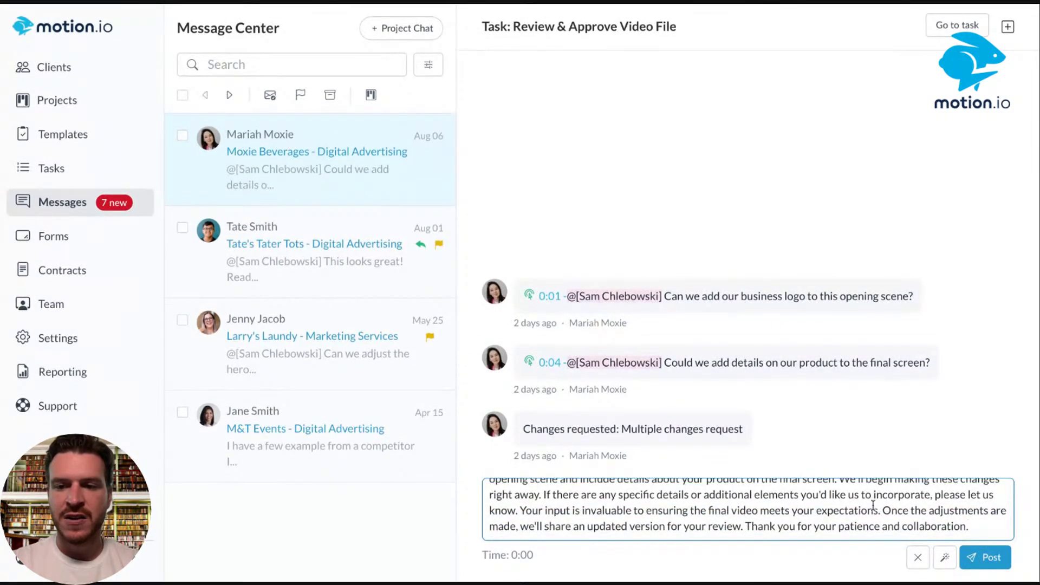
scroll(747, 509, up, 1)
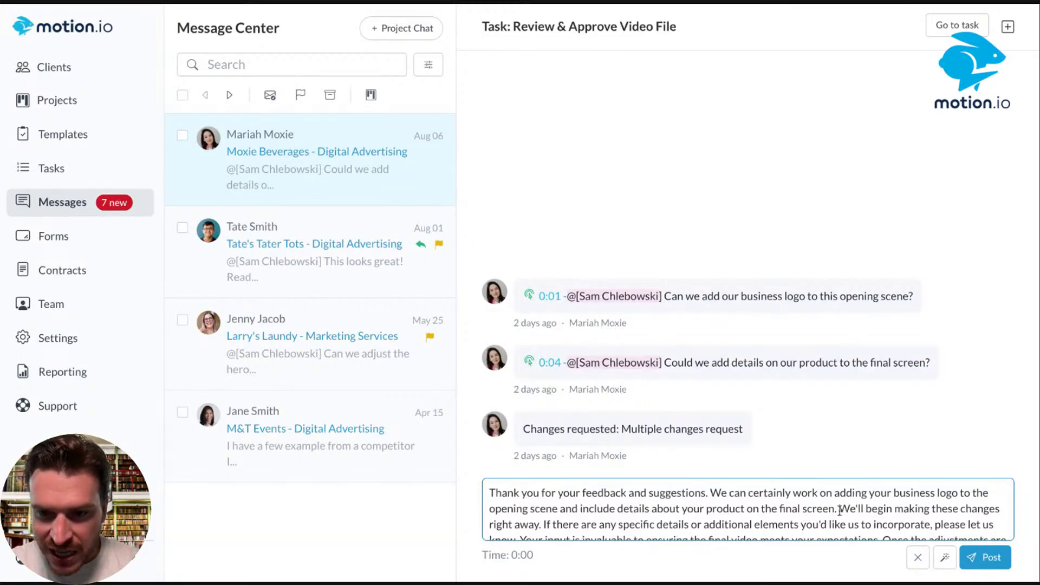
scroll(839, 511, down, 1)
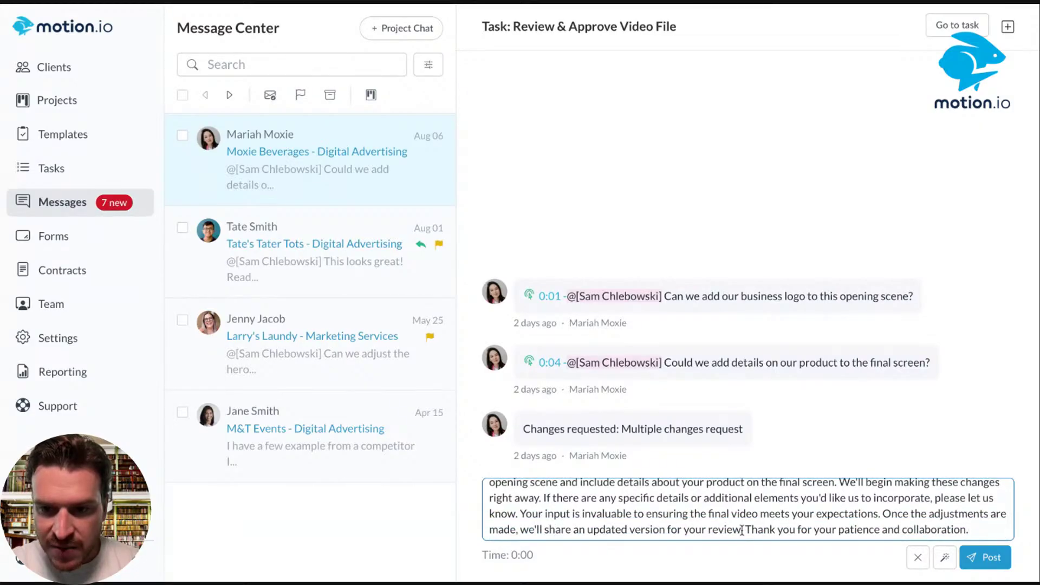
drag(742, 530, 841, 509)
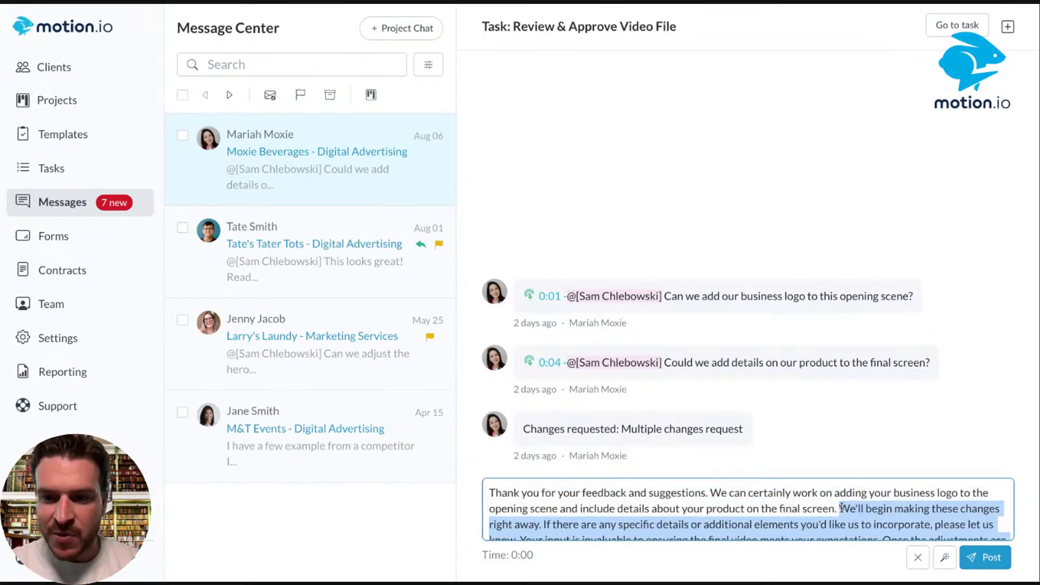
key(BackSpace)
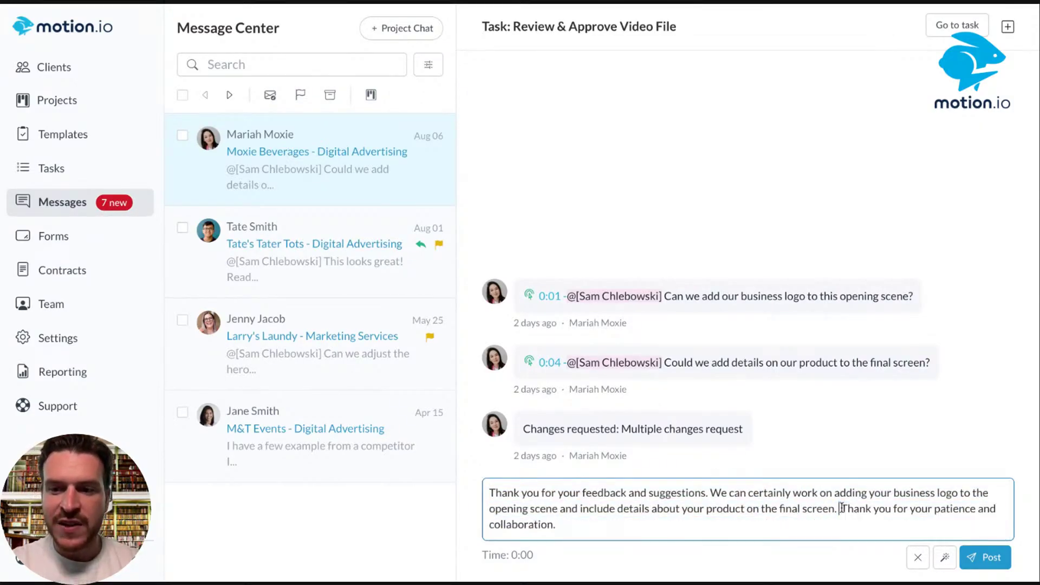
click(490, 494)
text(@)
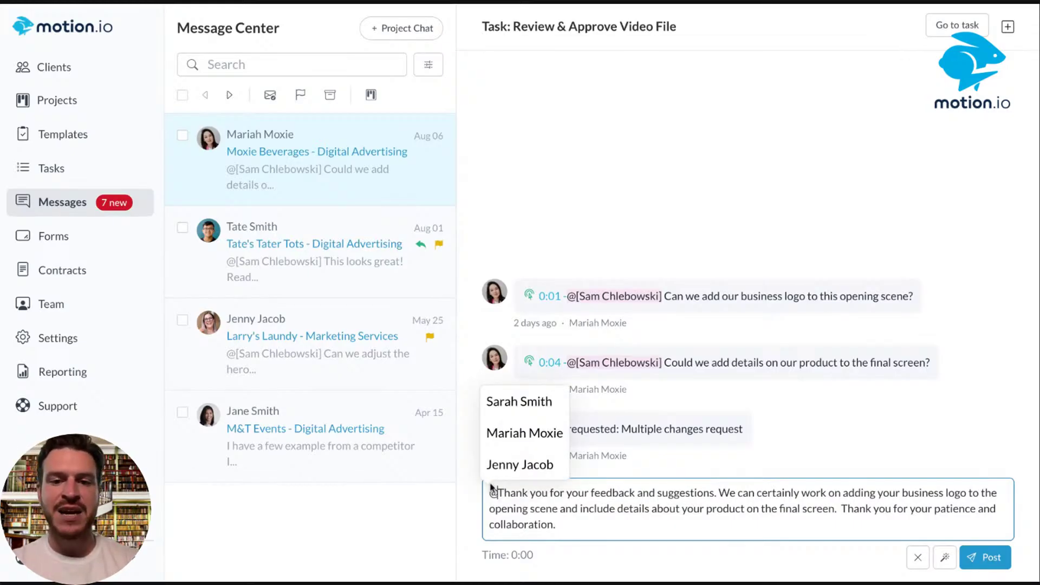
click(525, 432)
click(690, 526)
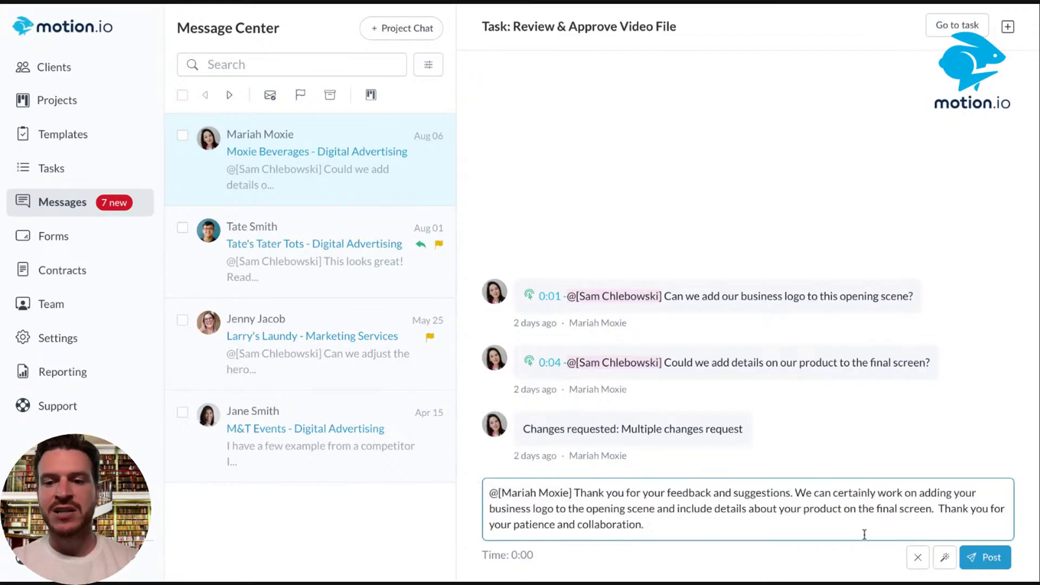
click(975, 558)
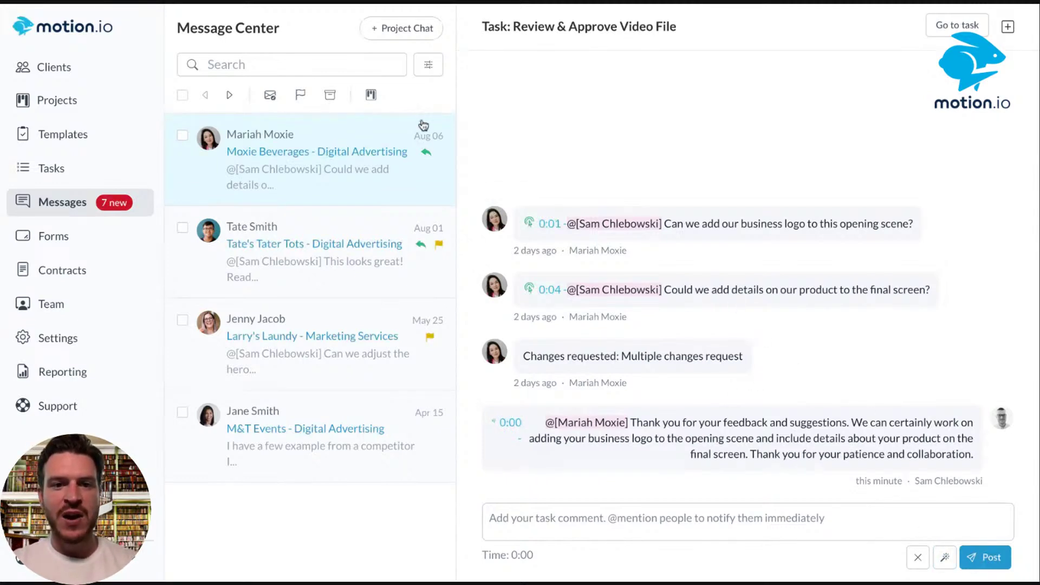
Step: Flag the Moxie Beverages thread, then tick and archive the Larry's Laundy conversation
mouse_move(430, 159)
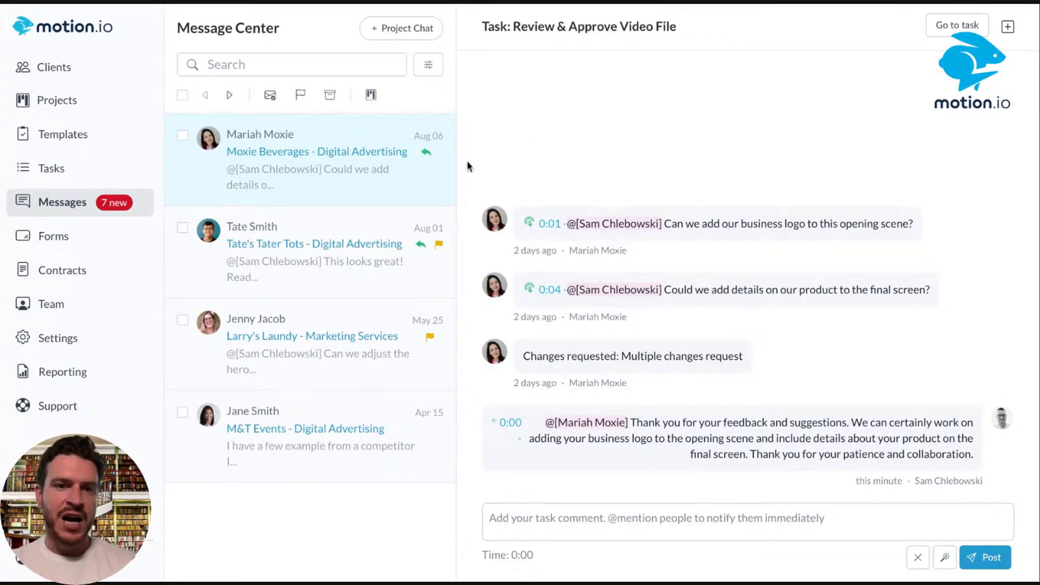
click(300, 97)
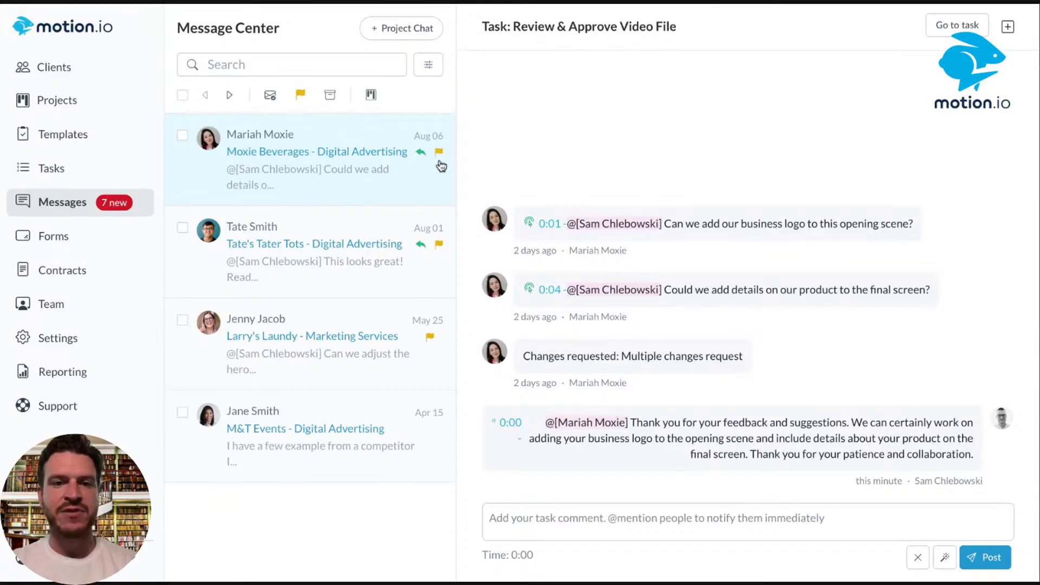
click(400, 380)
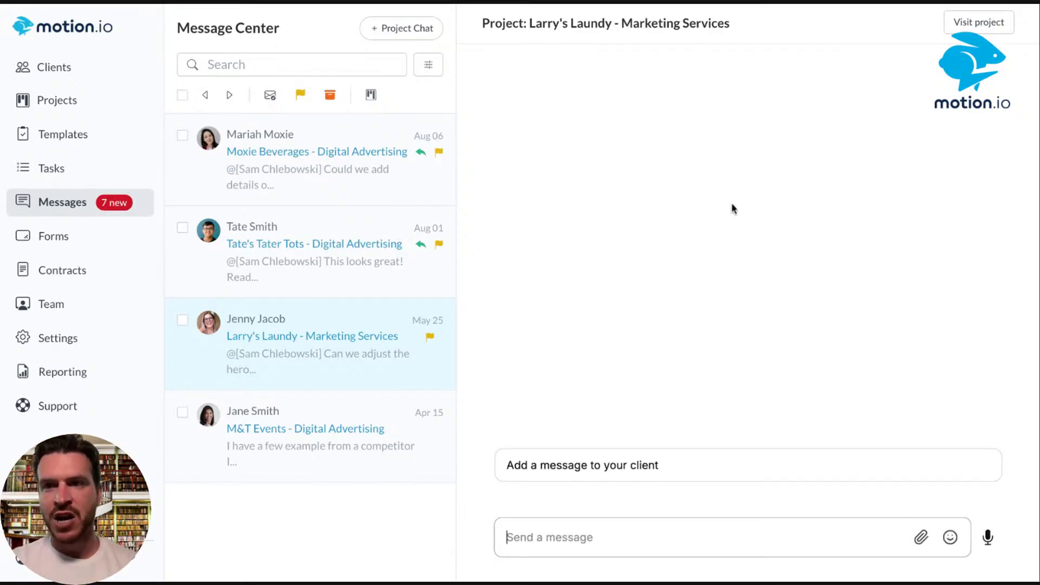
click(598, 524)
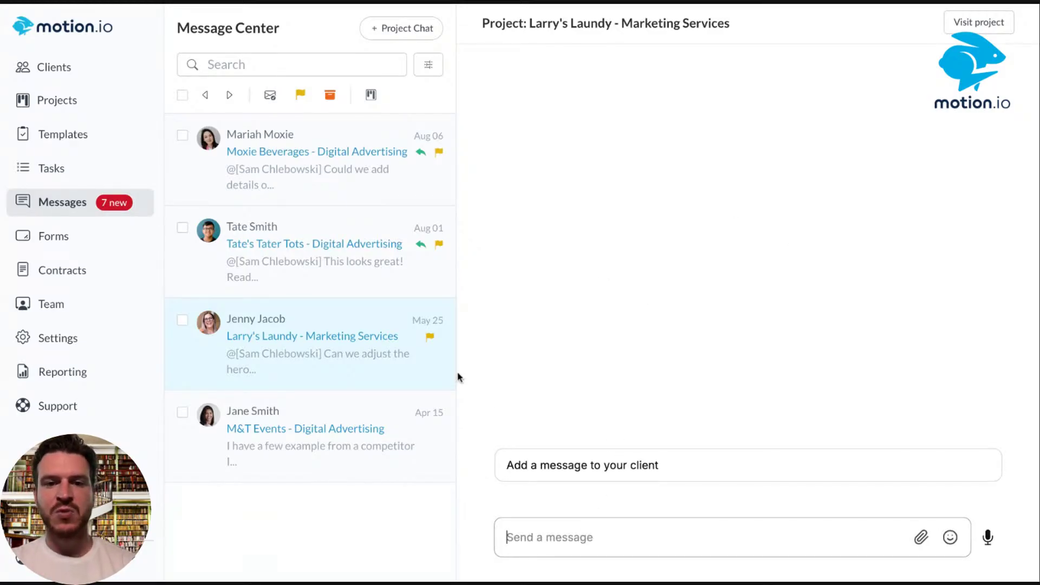
click(432, 342)
click(430, 340)
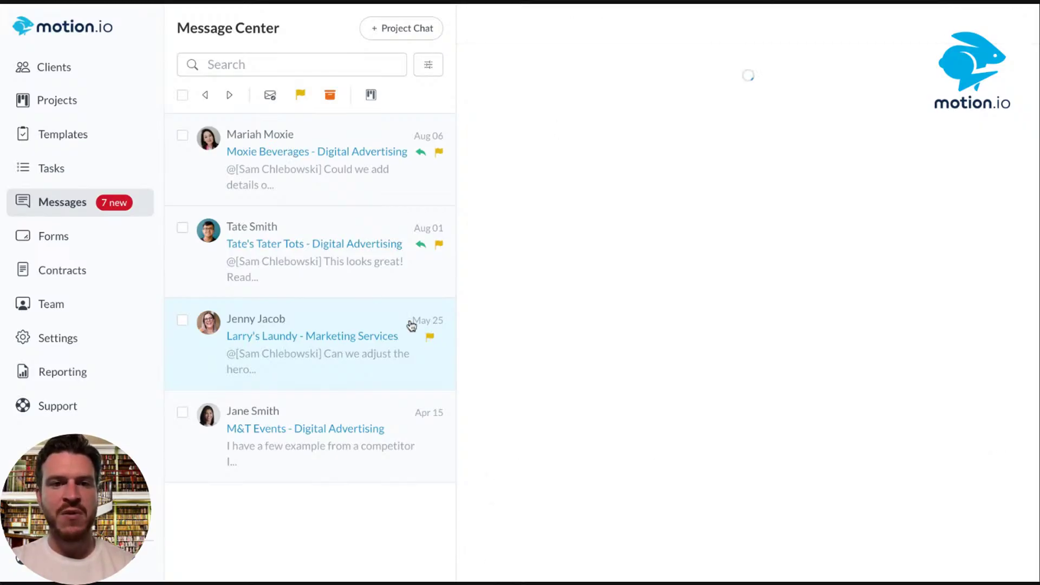
click(183, 320)
click(330, 97)
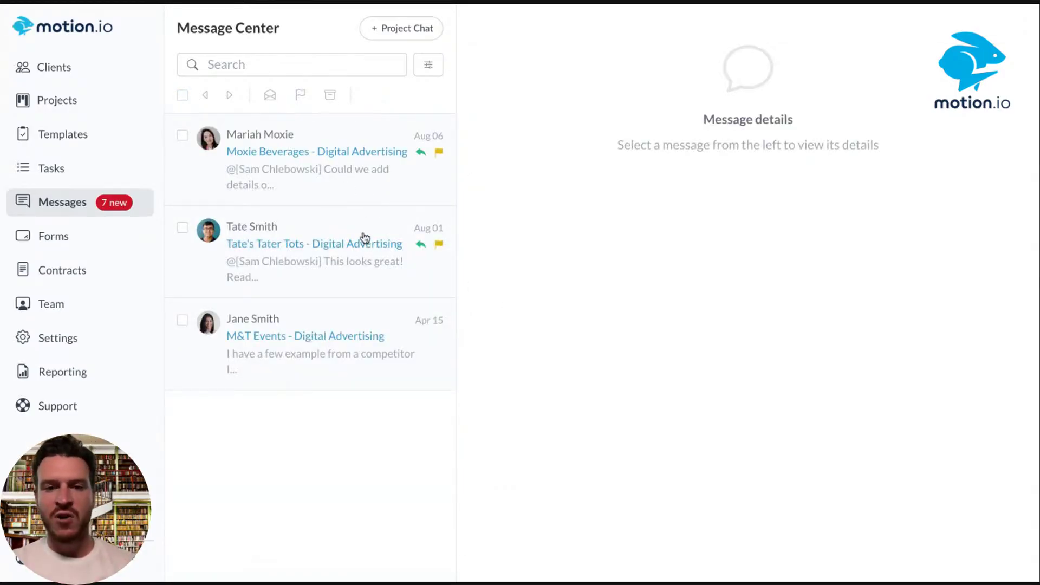
Step: Open the M&T Events conversation and begin a reply with "You can upload"
click(361, 340)
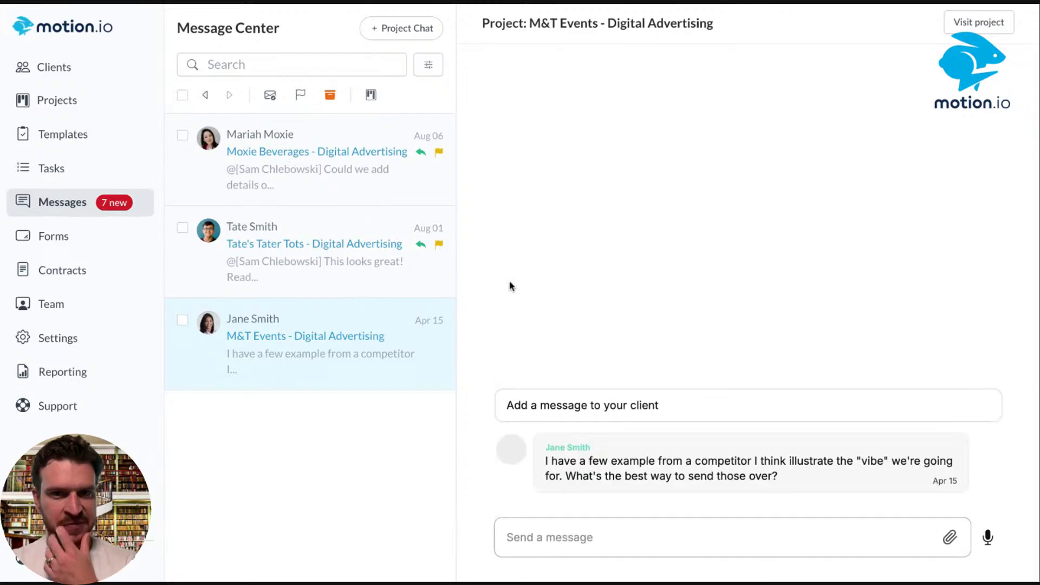
click(599, 530)
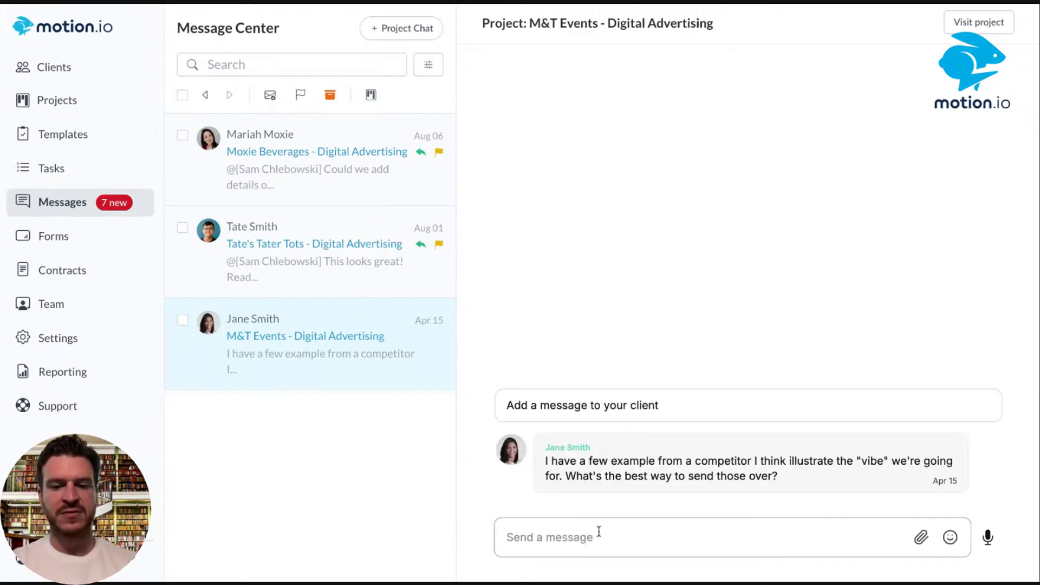
text(you)
key(BackSpace)
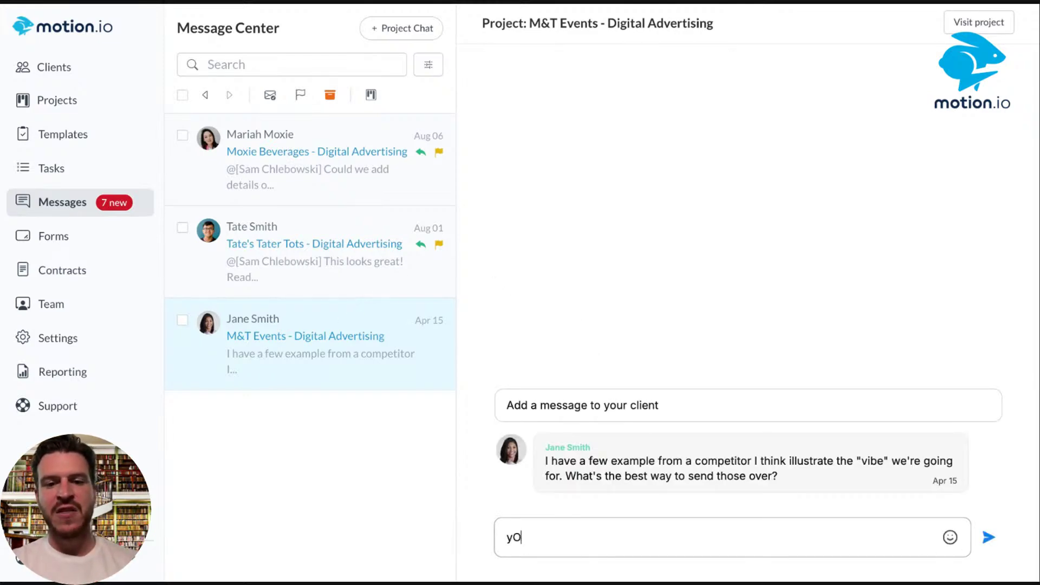
key(BackSpace)
key(BackSpace)
text(You can )
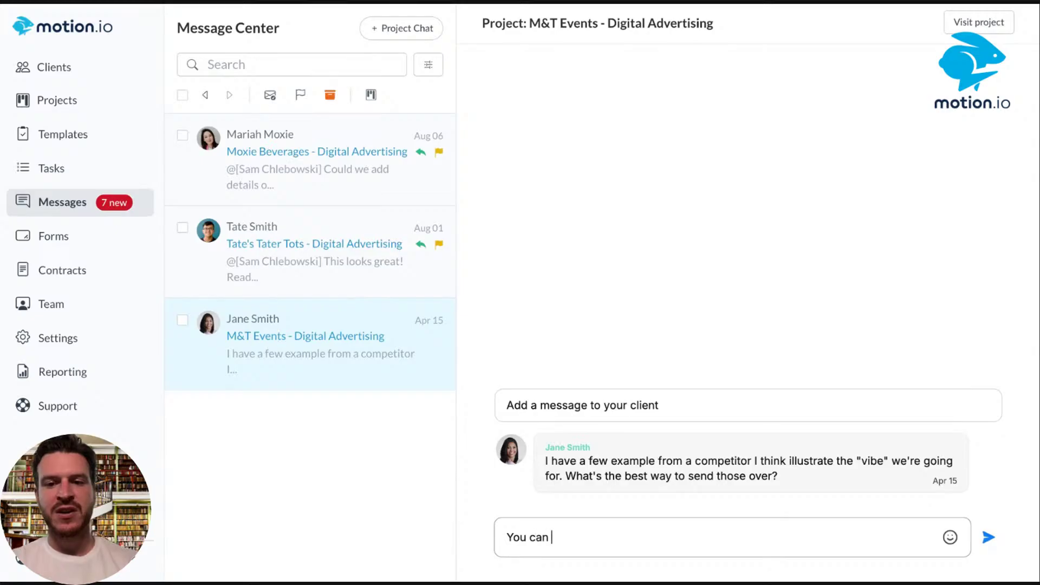
text(upload)
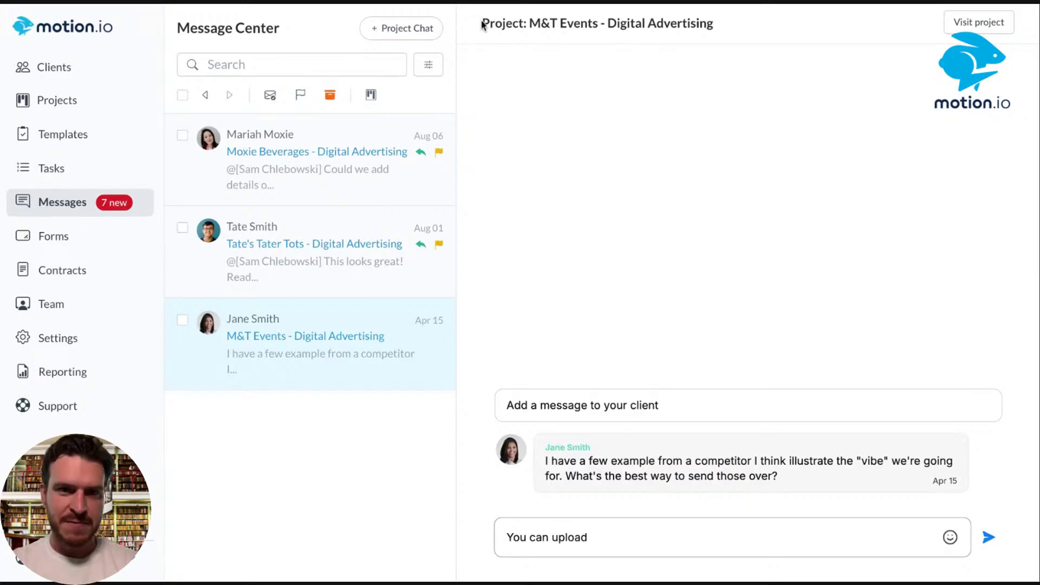
Step: Finish the reply "You can upload them via the "Files" page of your portal!" and send it
drag(482, 24, 715, 41)
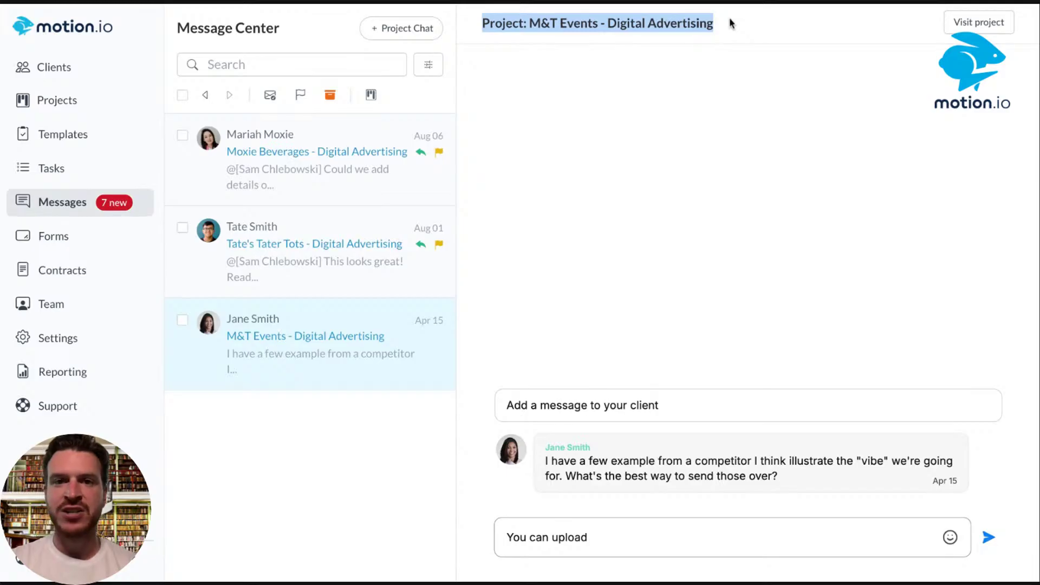
click(728, 22)
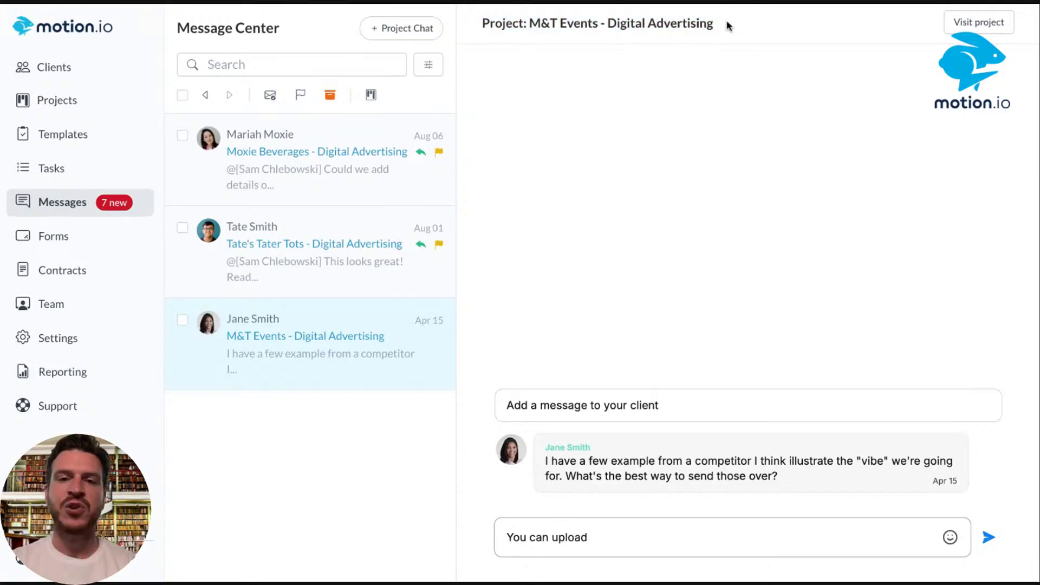
drag(728, 25, 478, 32)
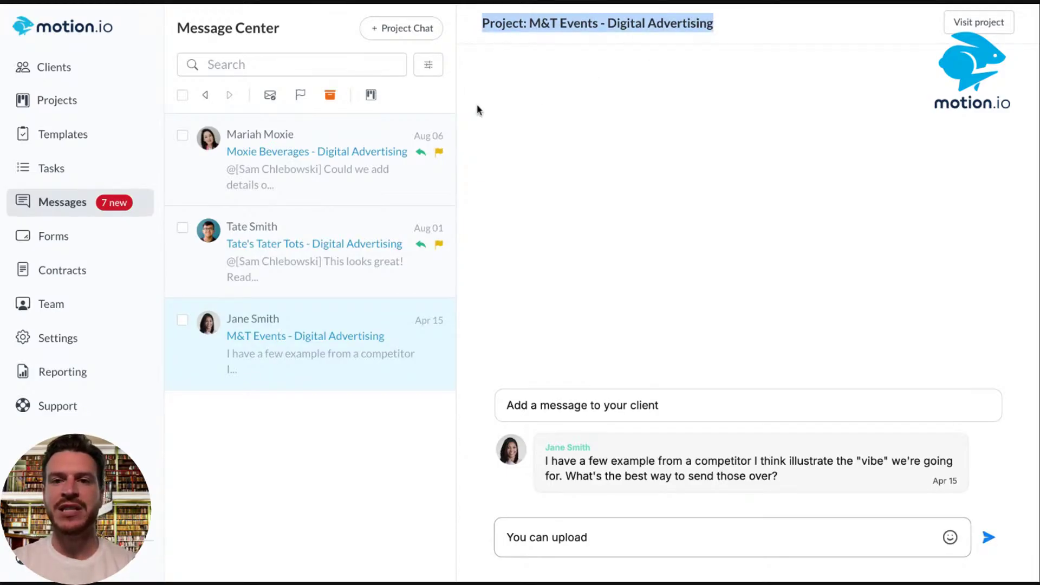
click(612, 537)
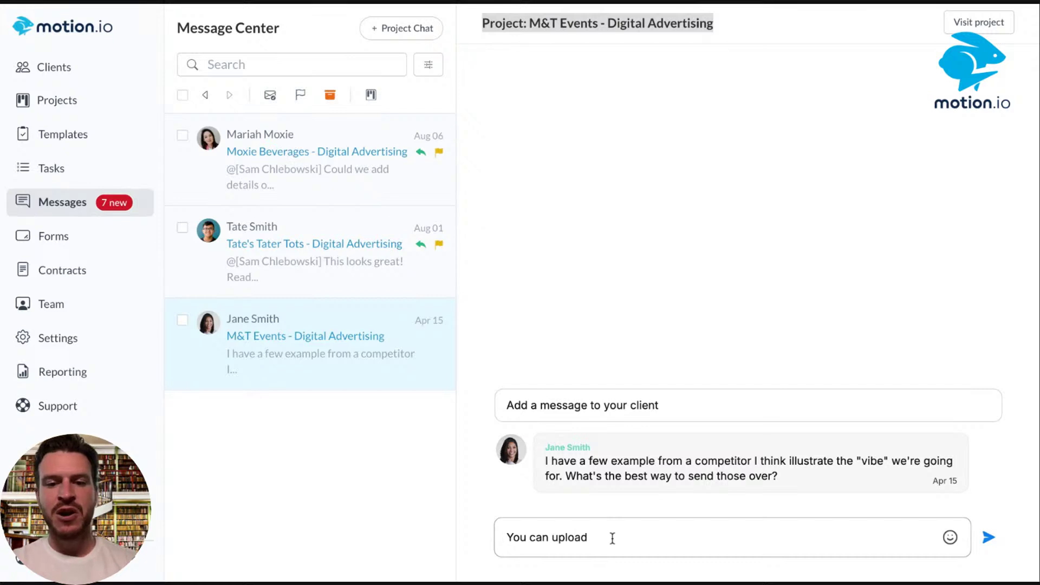
text(them)
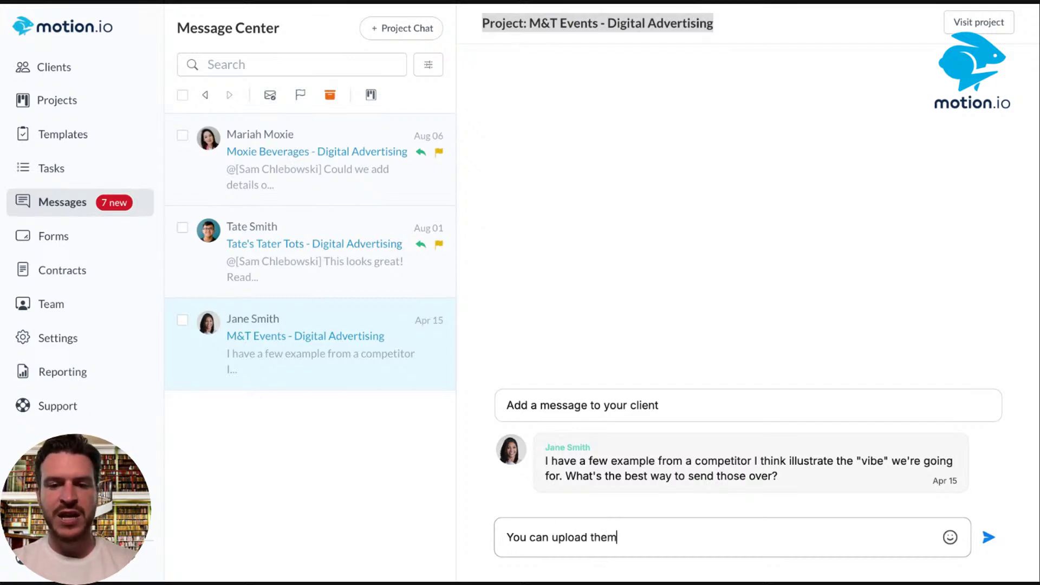
text( via the "f)
key(BackSpace)
key(BackSpace)
key(BackSpace)
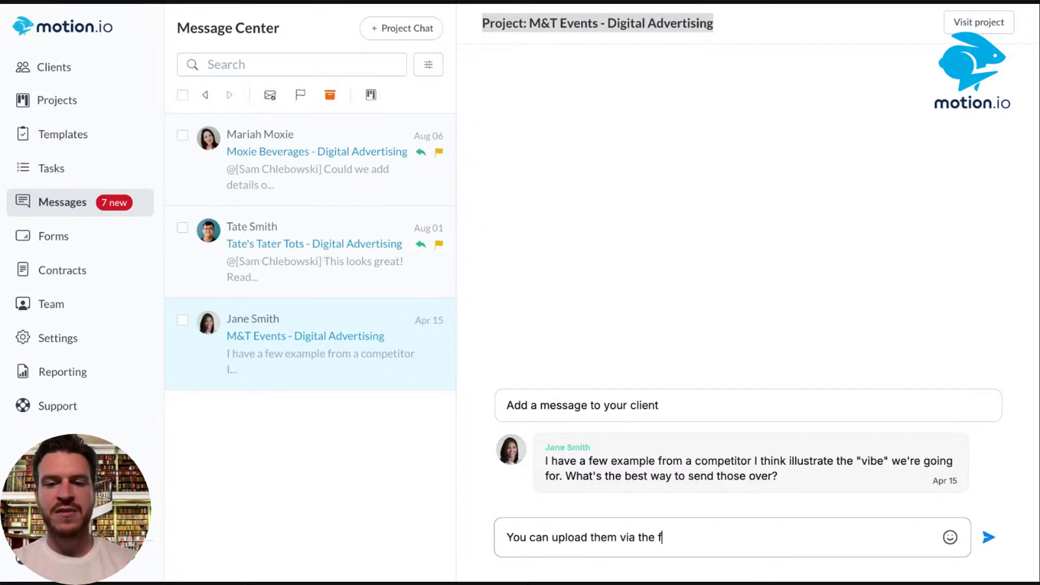
text("Files" page fo)
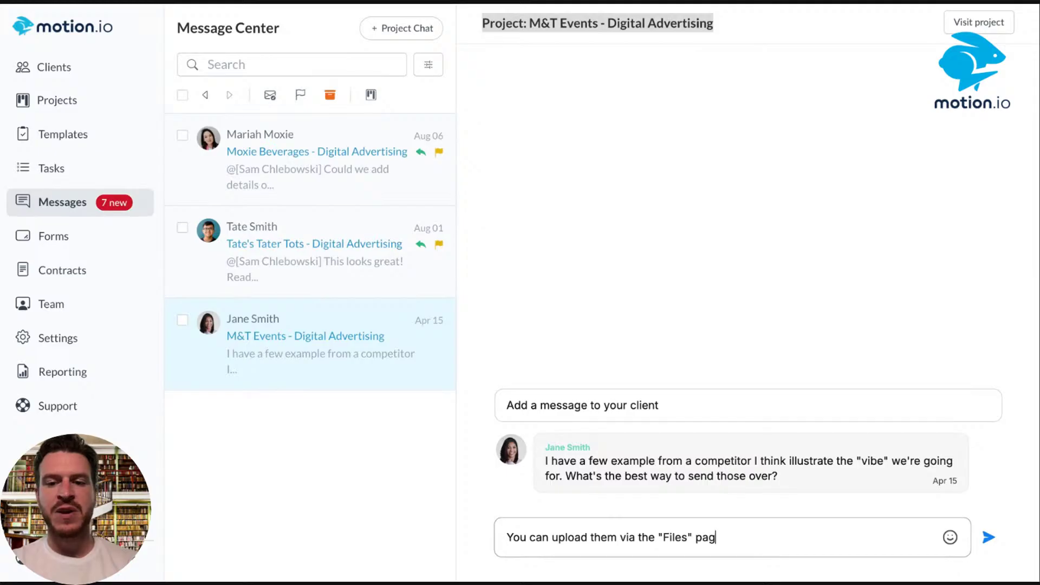
key(BackSpace)
key(BackSpace)
text(of your portal!)
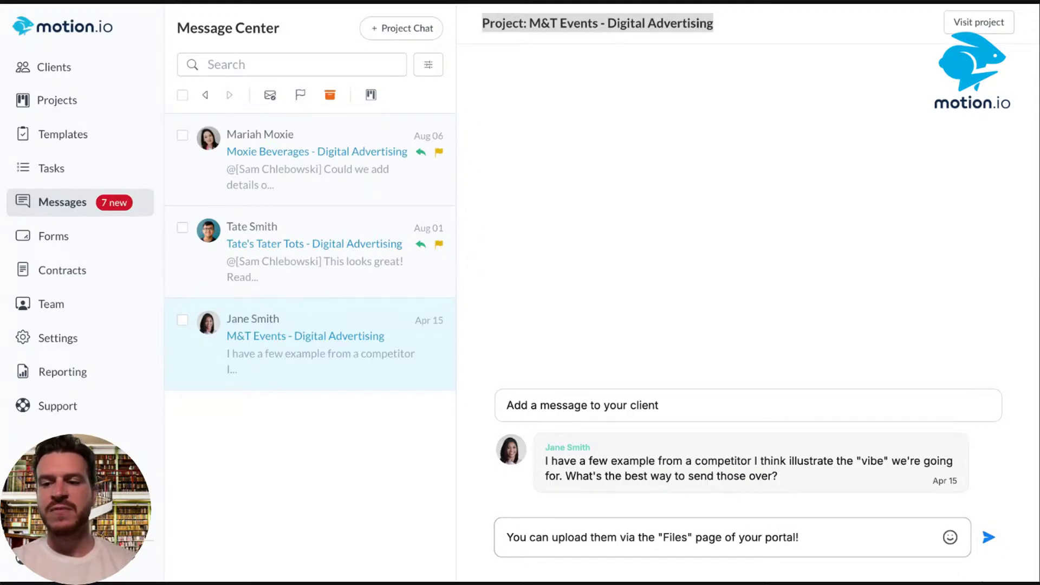
key(Return)
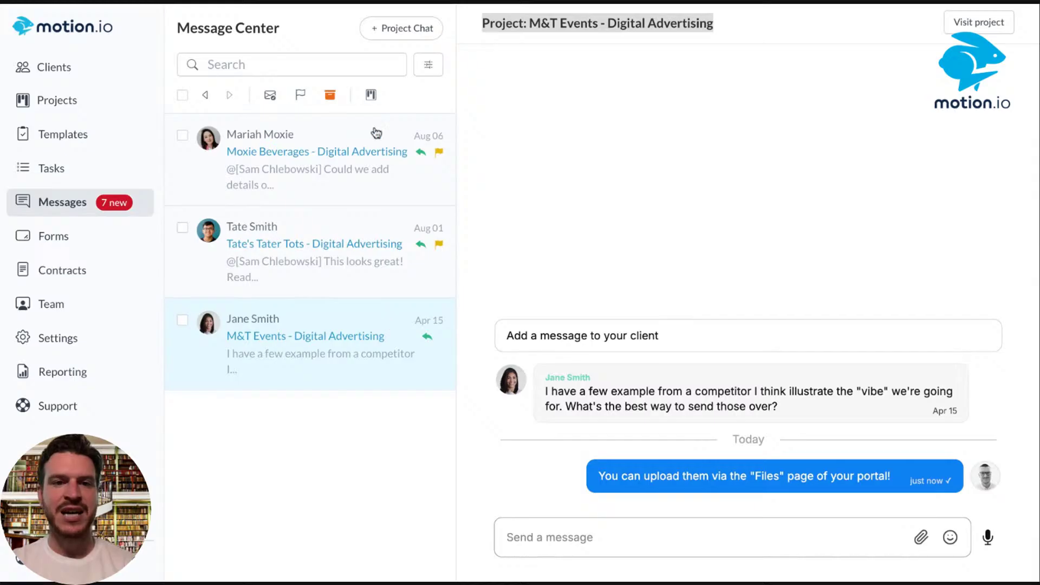
Step: Archive the M&T Events conversation, then view the Moxie Beverages and Tate's Tater Tots threads
click(182, 320)
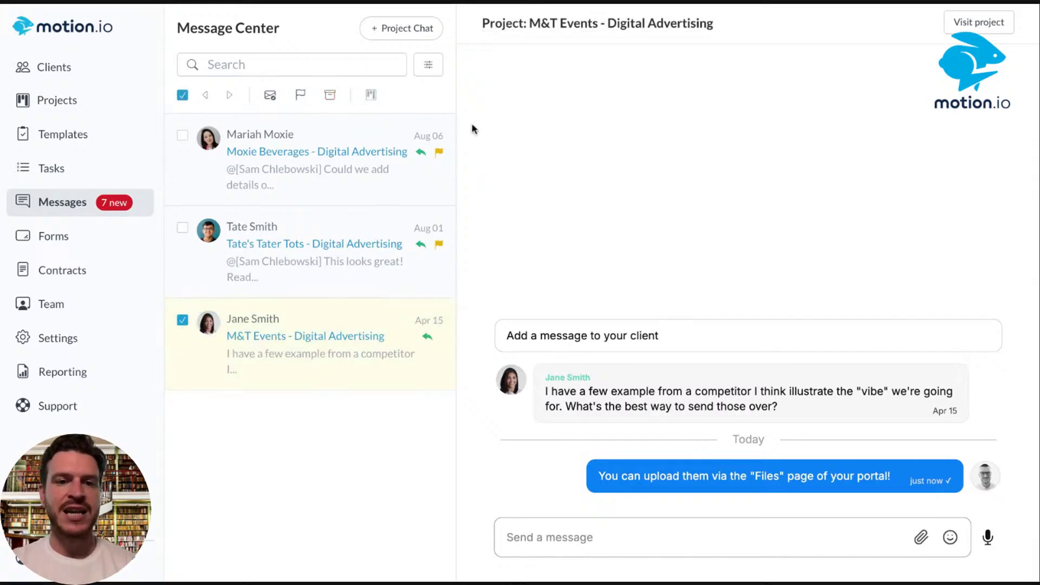
click(330, 96)
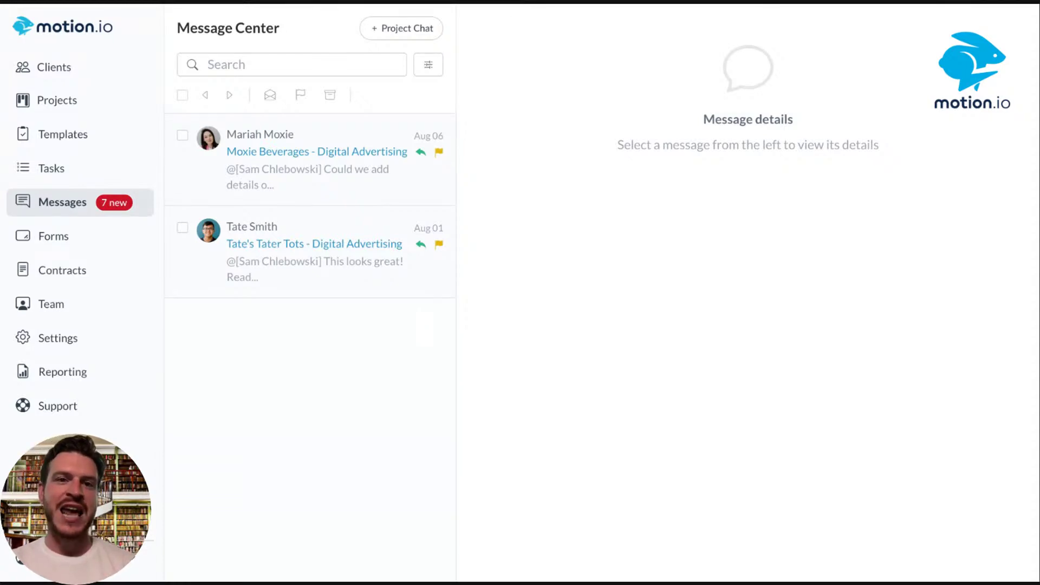
click(325, 198)
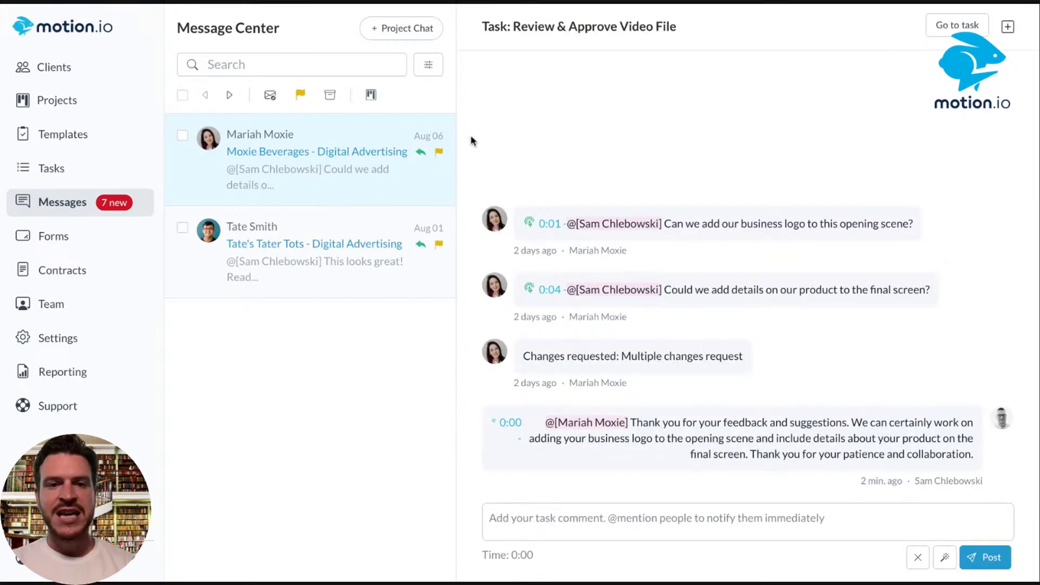
click(282, 260)
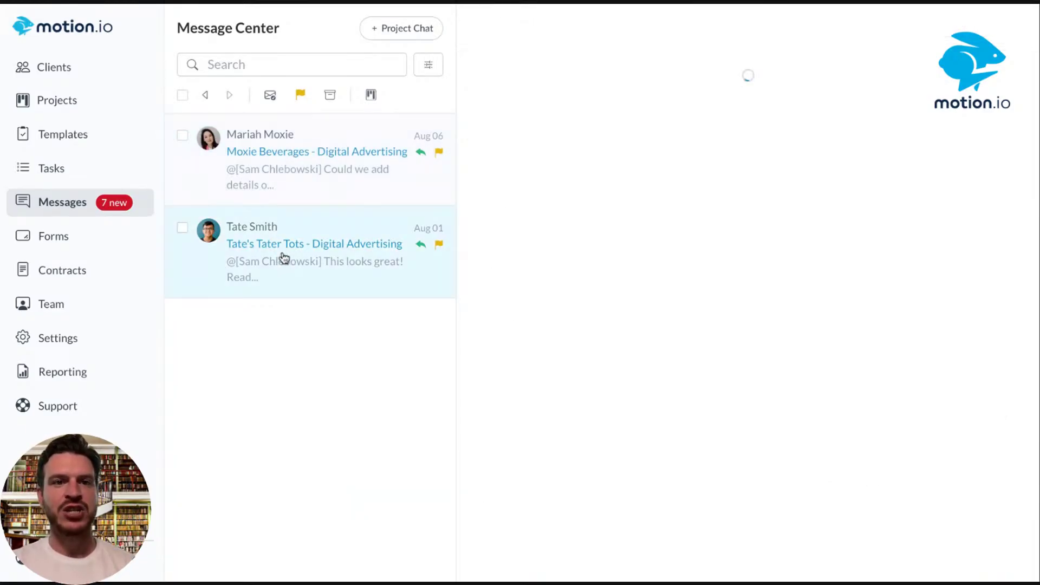
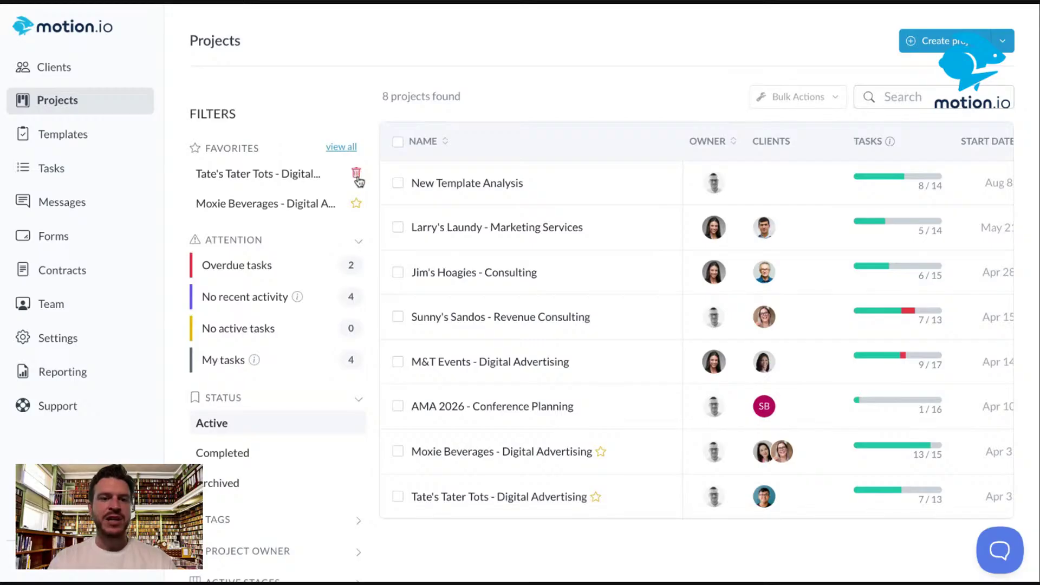
Step: Unfavourite Moxie Beverages and Tate's Tater Tots, confirming each removal with I'm sure
click(357, 204)
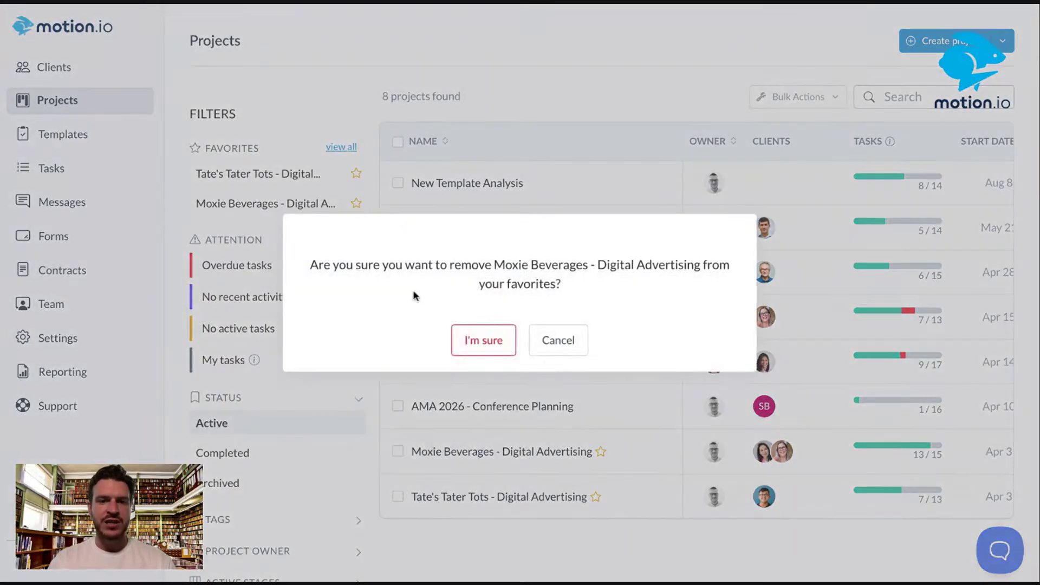
click(491, 344)
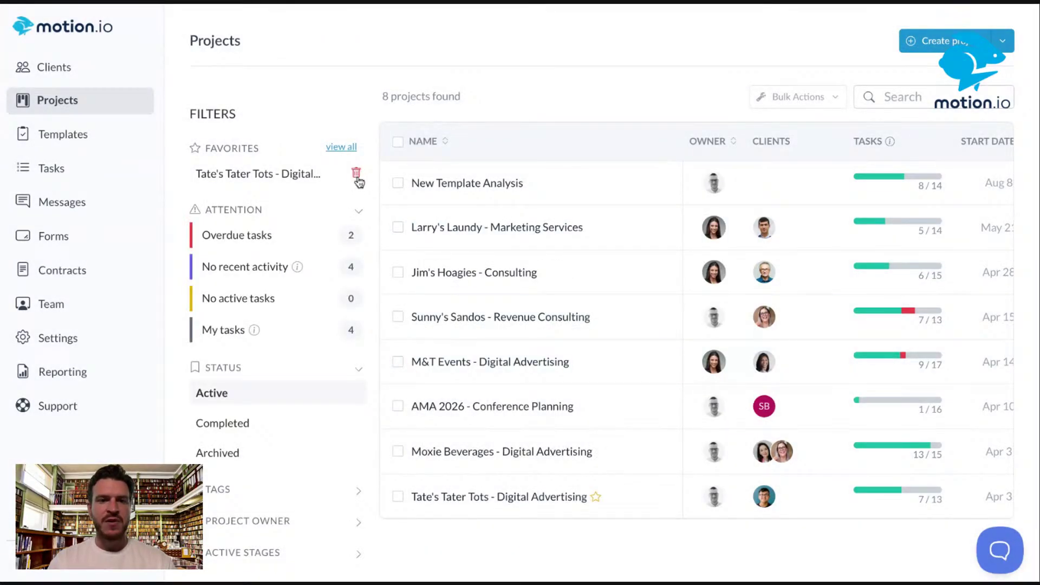
click(356, 174)
click(460, 339)
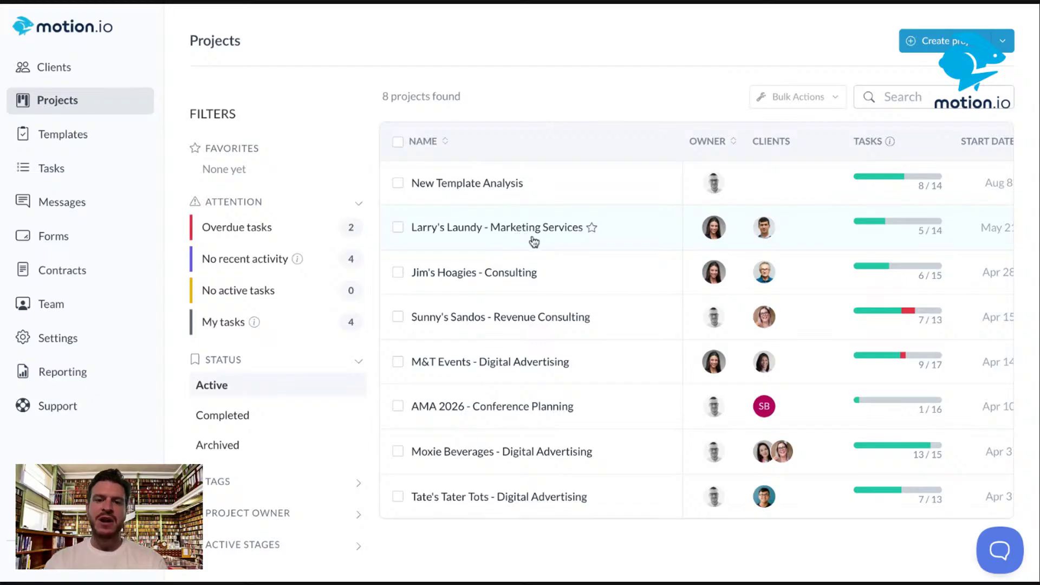
Step: Star Larry's Laundy, Jim's Hoagies and Sunny's Sandos as favourite projects
click(591, 228)
click(546, 274)
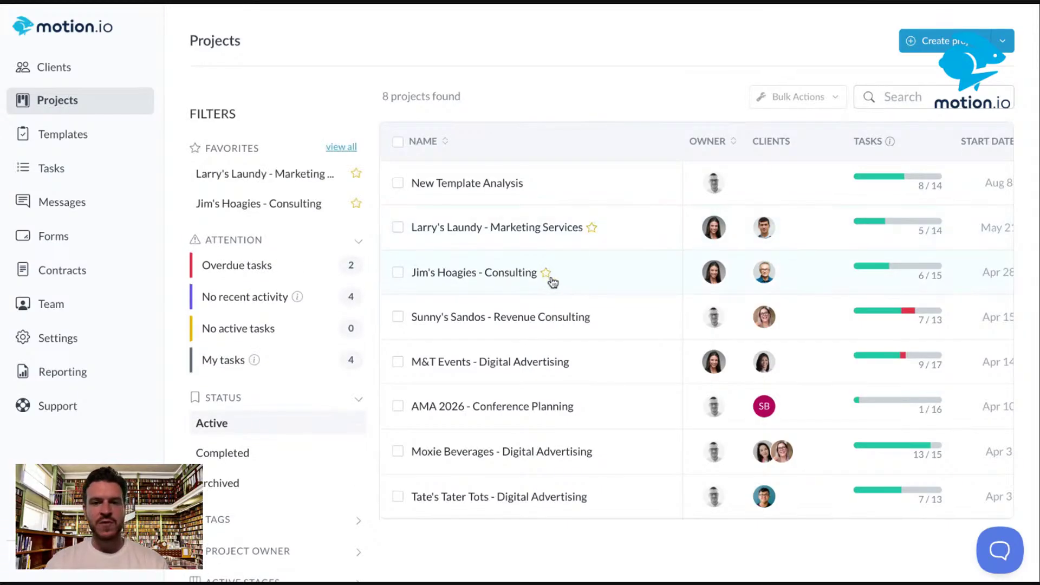
click(598, 317)
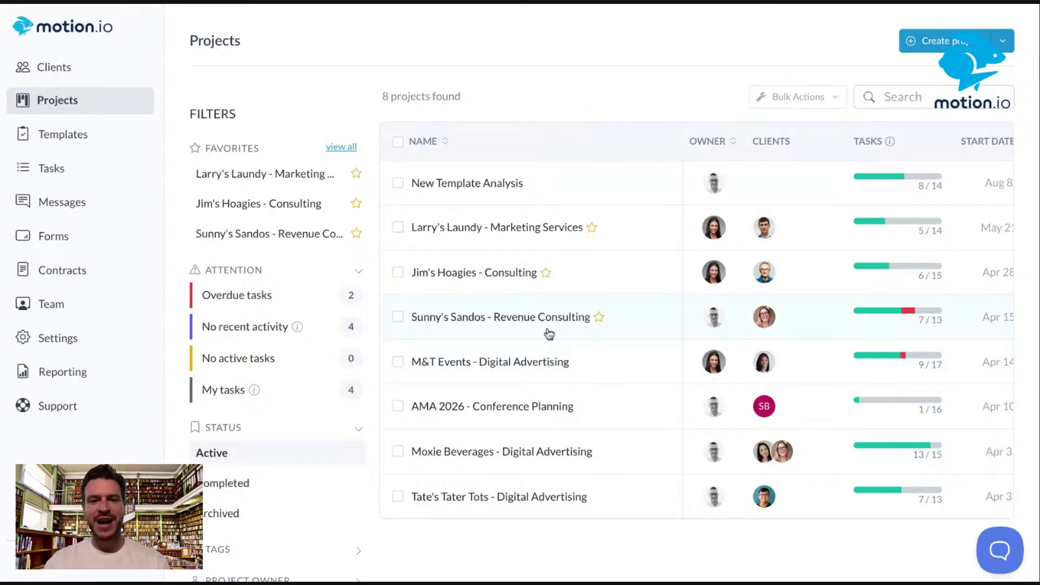
Step: Unstar Larry's Laundy in the Favorites list and confirm the removal
click(356, 174)
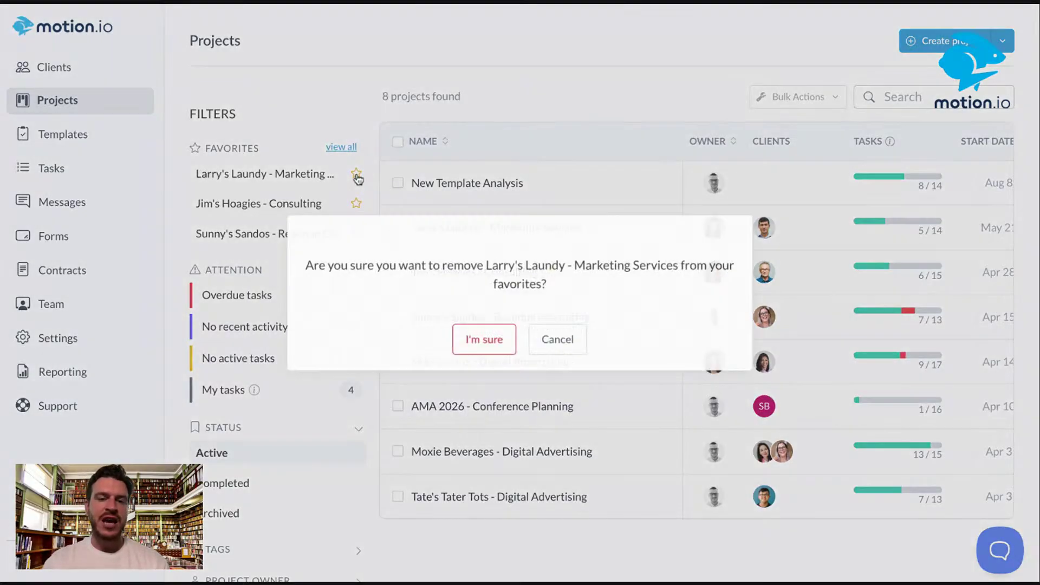
click(486, 347)
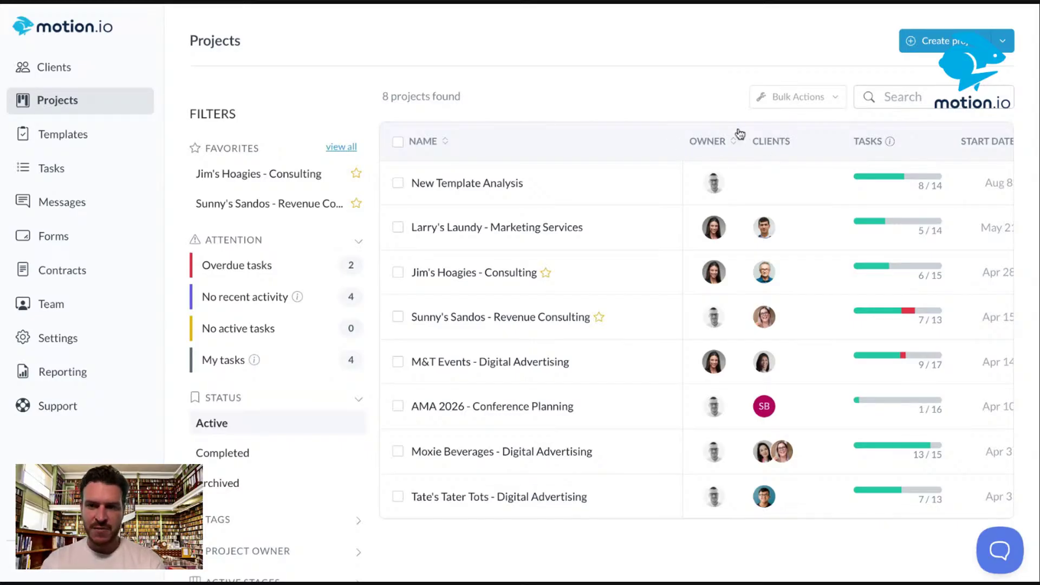
mouse_move(753, 141)
mouse_down()
mouse_move(774, 141)
mouse_move(752, 142)
mouse_up()
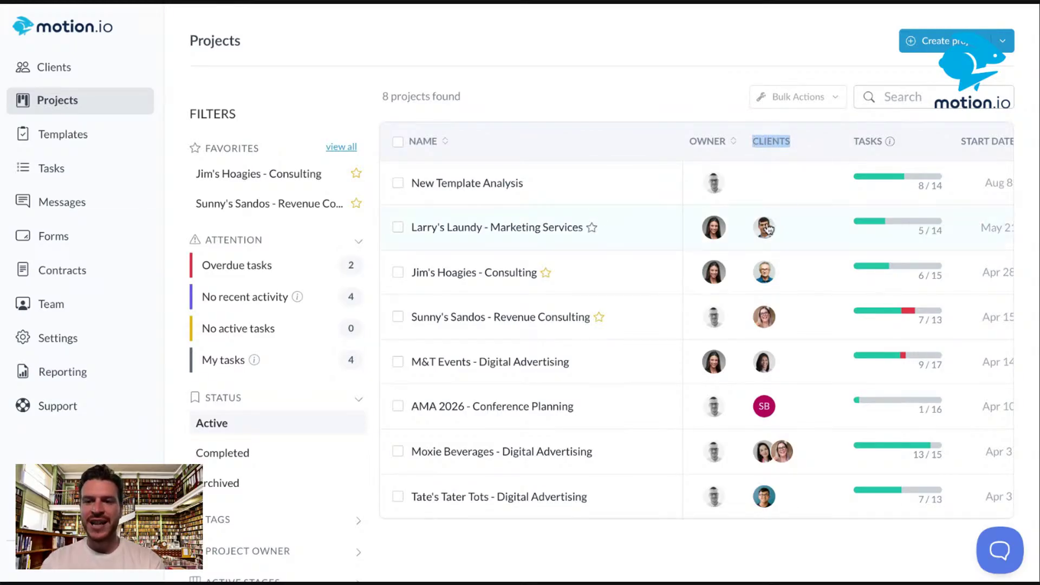
mouse_move(765, 232)
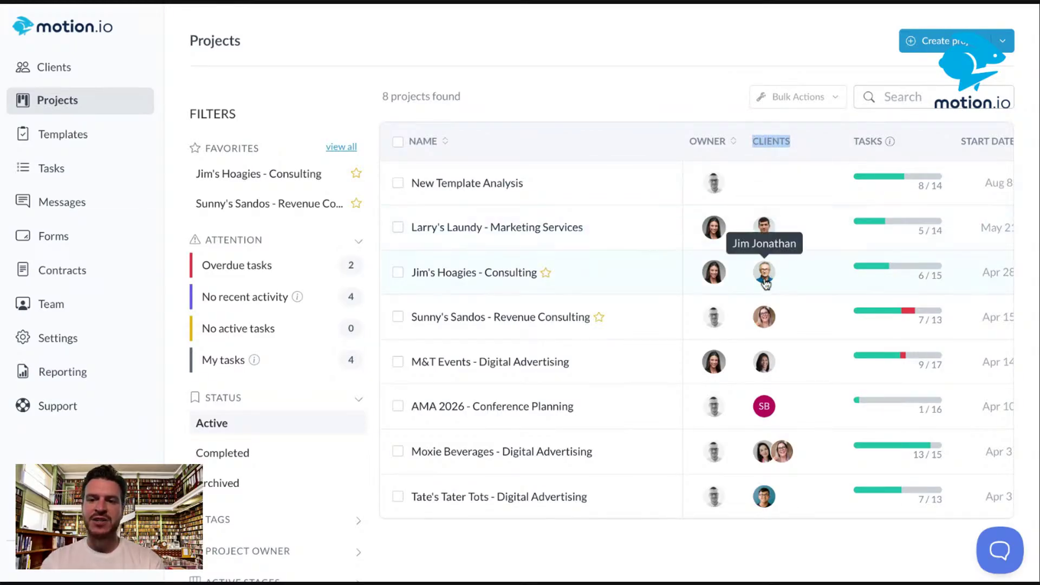
mouse_move(766, 320)
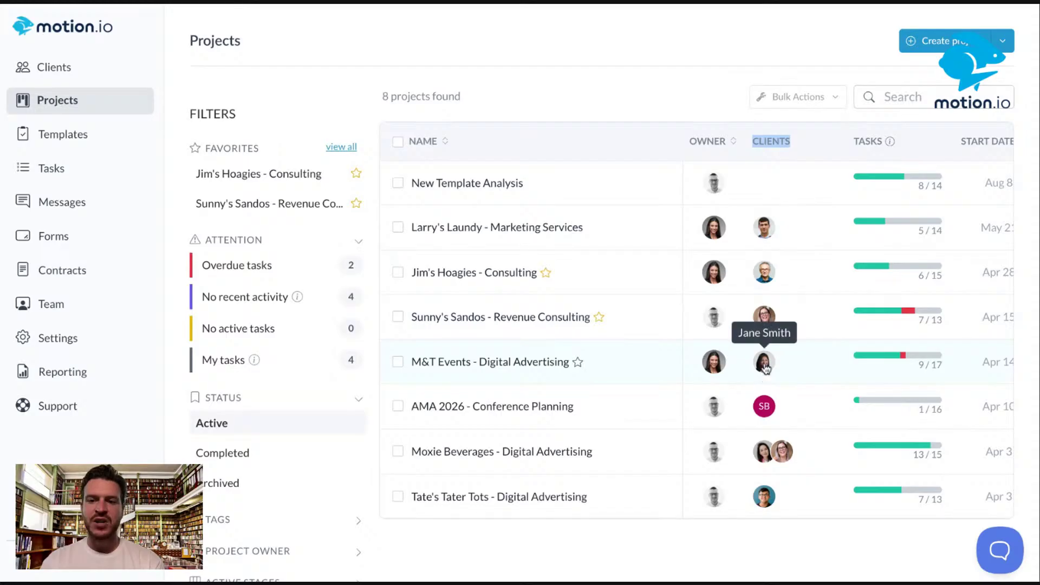
mouse_move(764, 410)
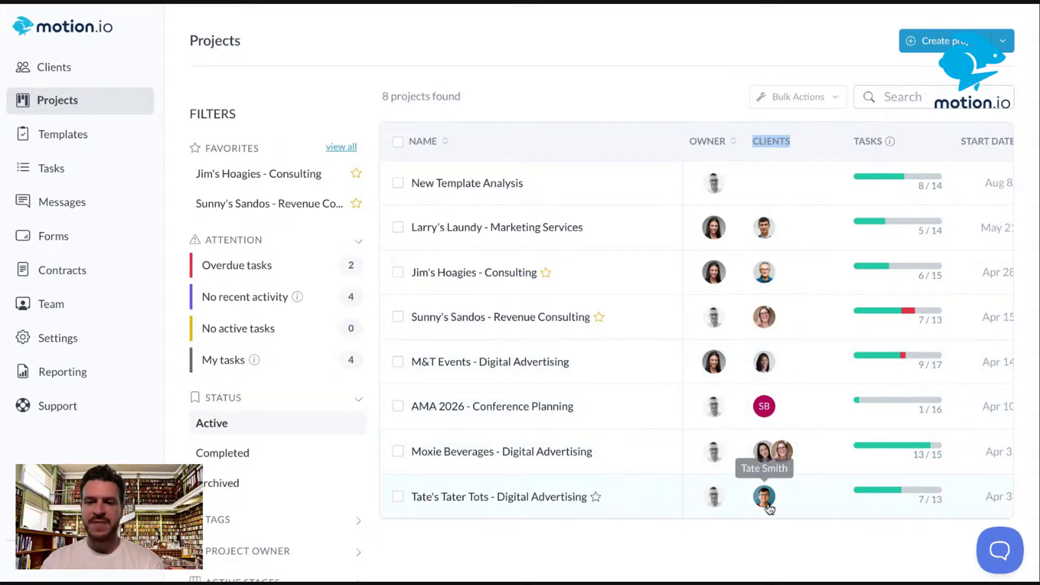
click(803, 139)
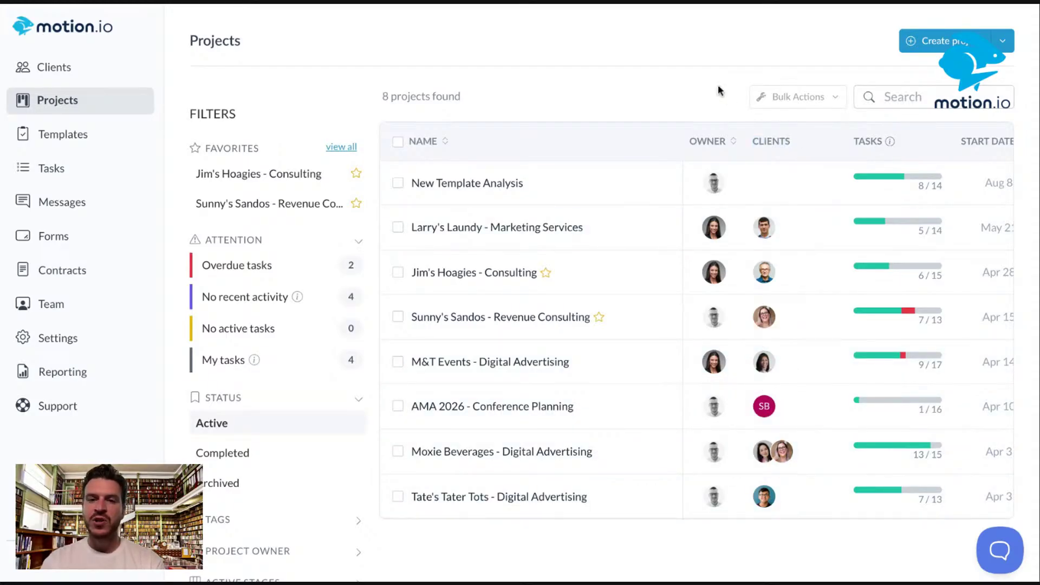
click(905, 95)
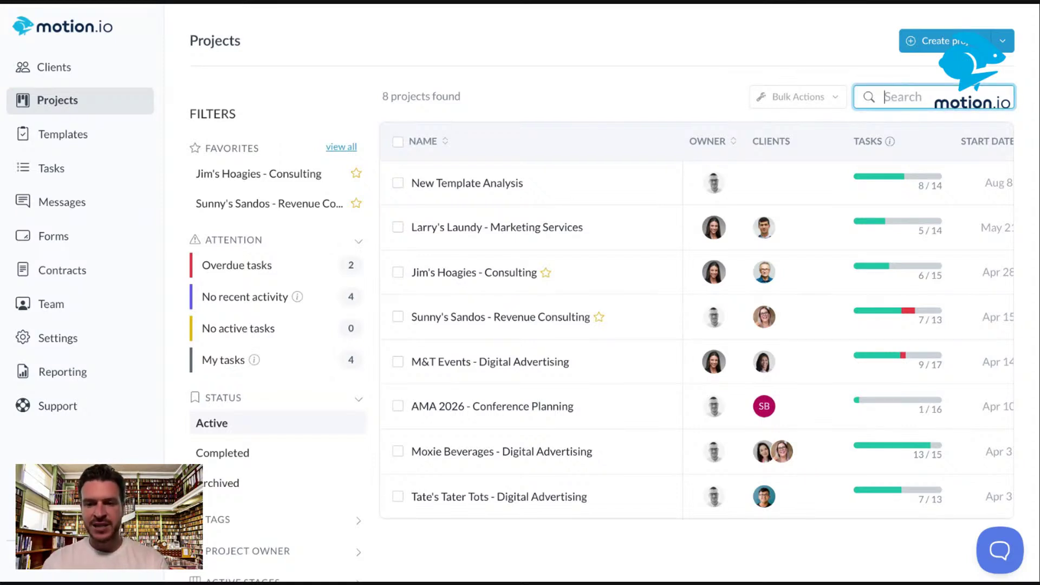
text(jenny)
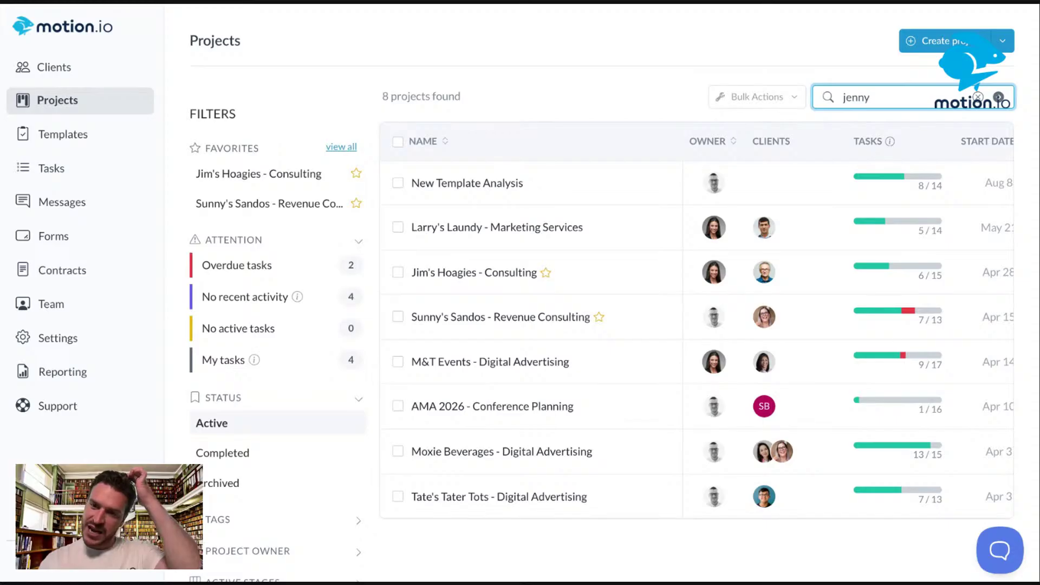
key(Return)
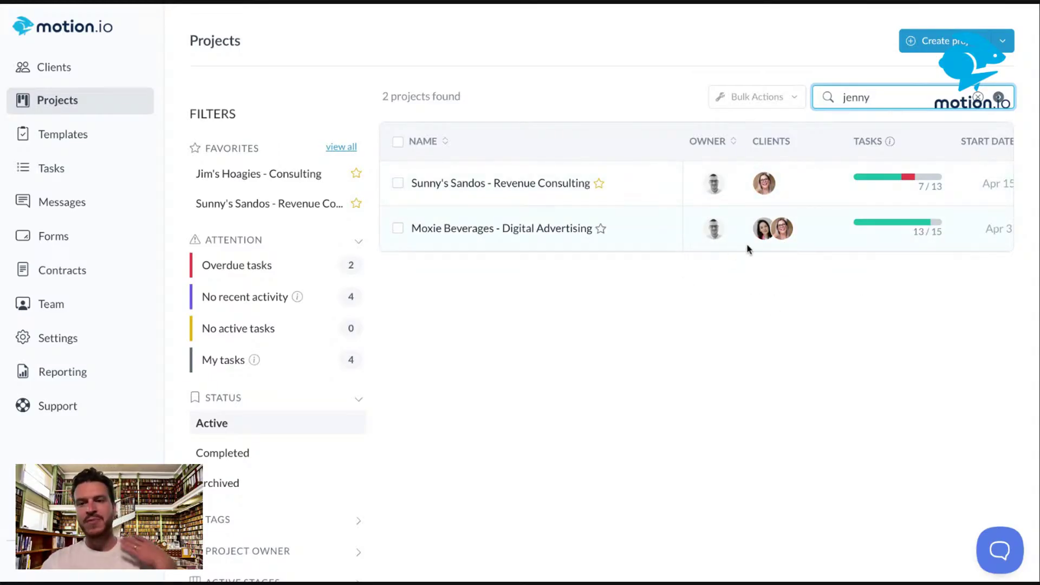
double_click(883, 95)
key(BackSpace)
text(sara)
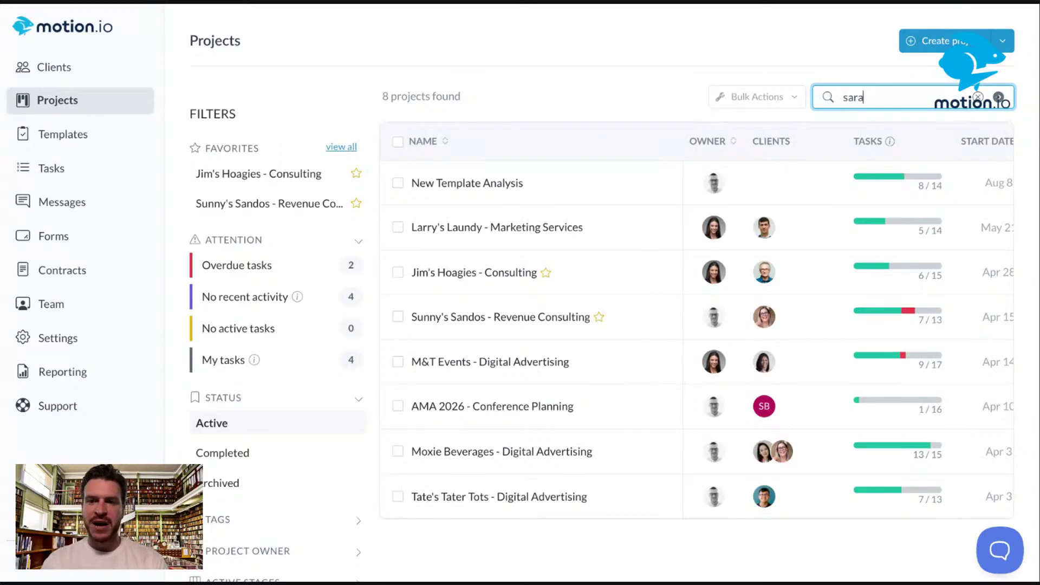
key(BackSpace)
key(BackSpace)
text(sam chl)
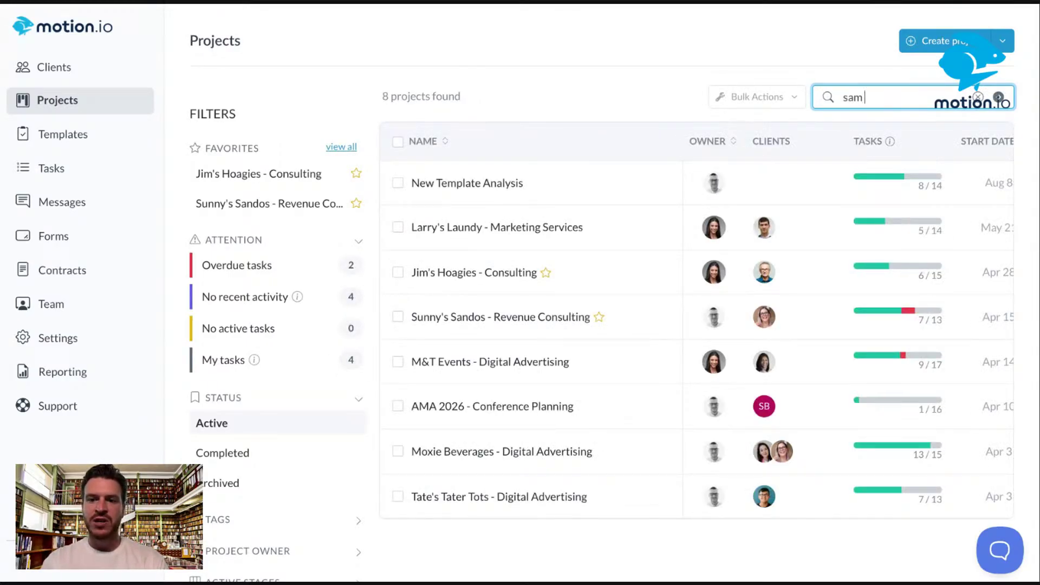
key(BackSpace)
key(BackSpace)
key(BackSpace)
key(BackSpace)
key(BackSpace)
text(rah)
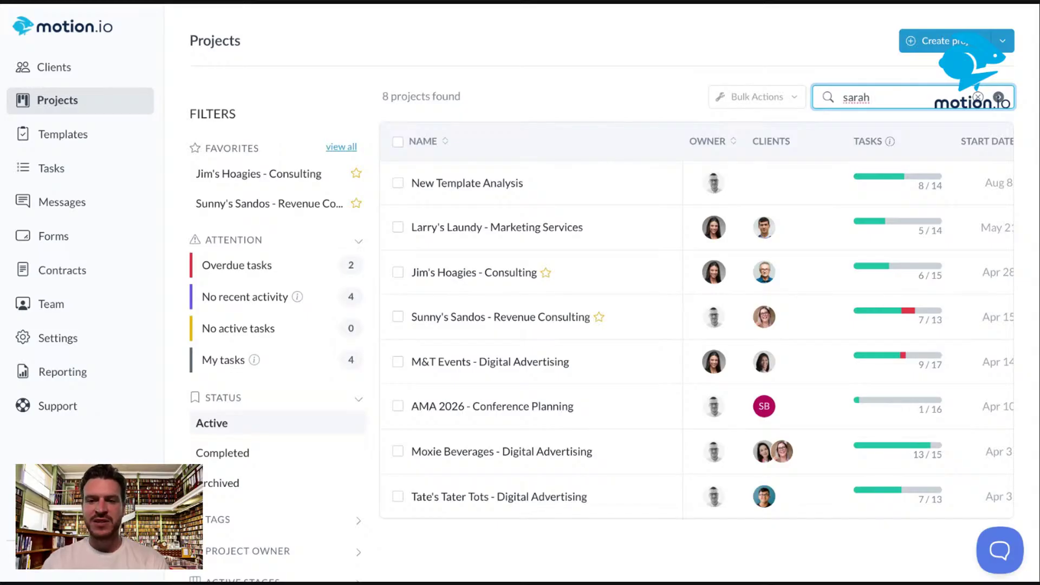
key(BackSpace)
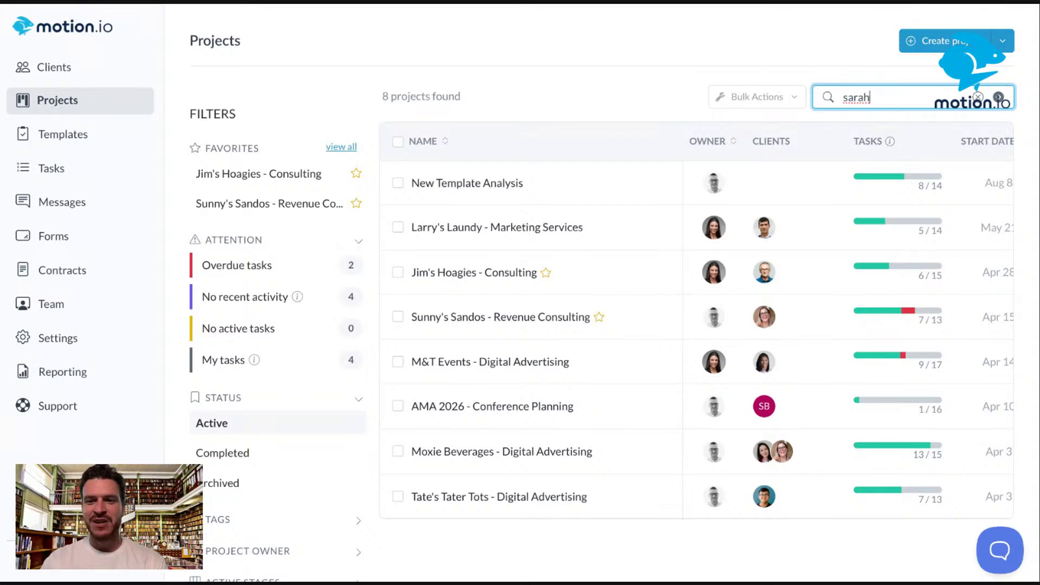
mouse_move(717, 229)
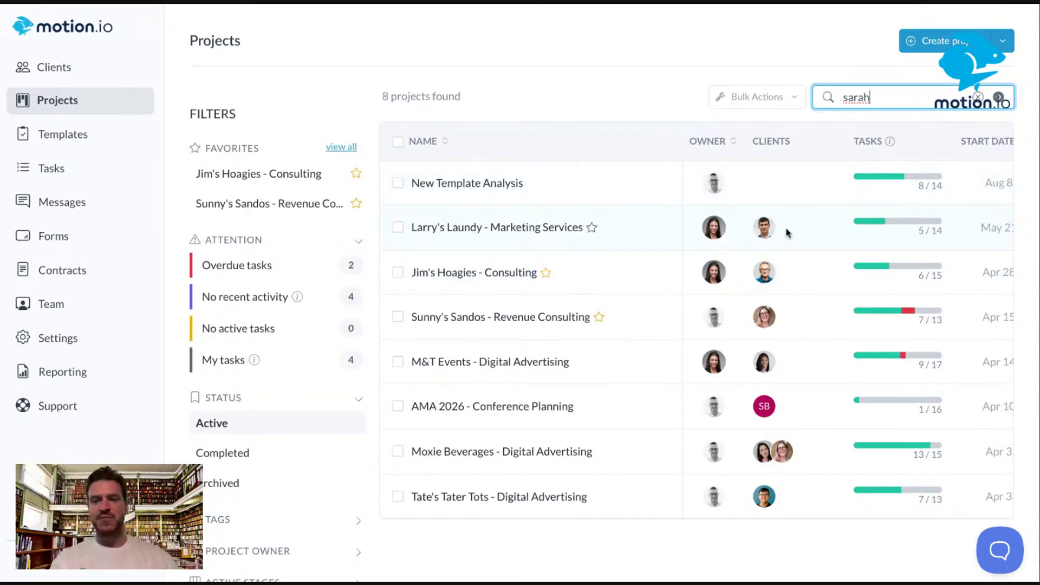
mouse_move(711, 283)
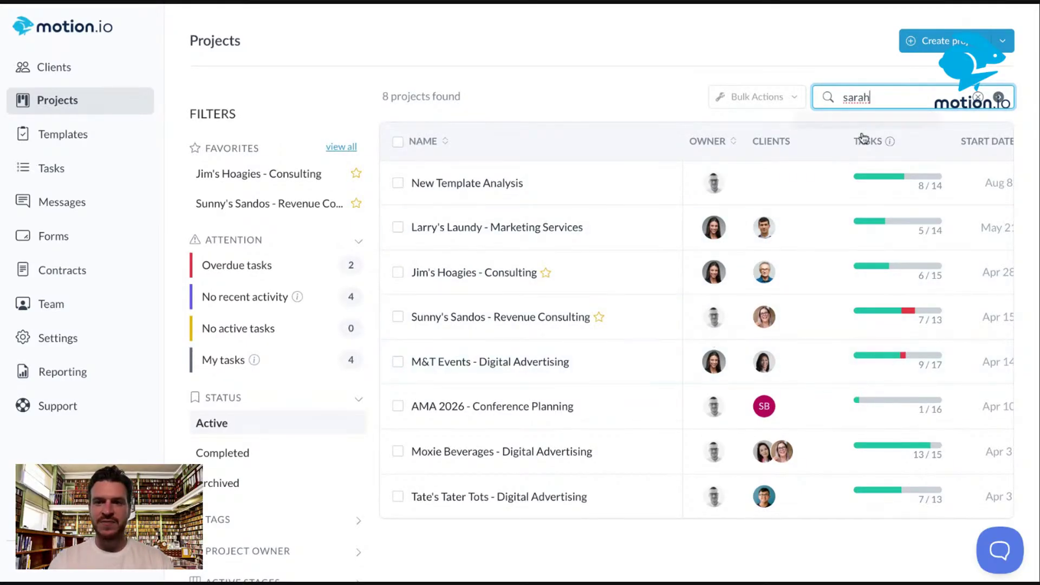
text(smith)
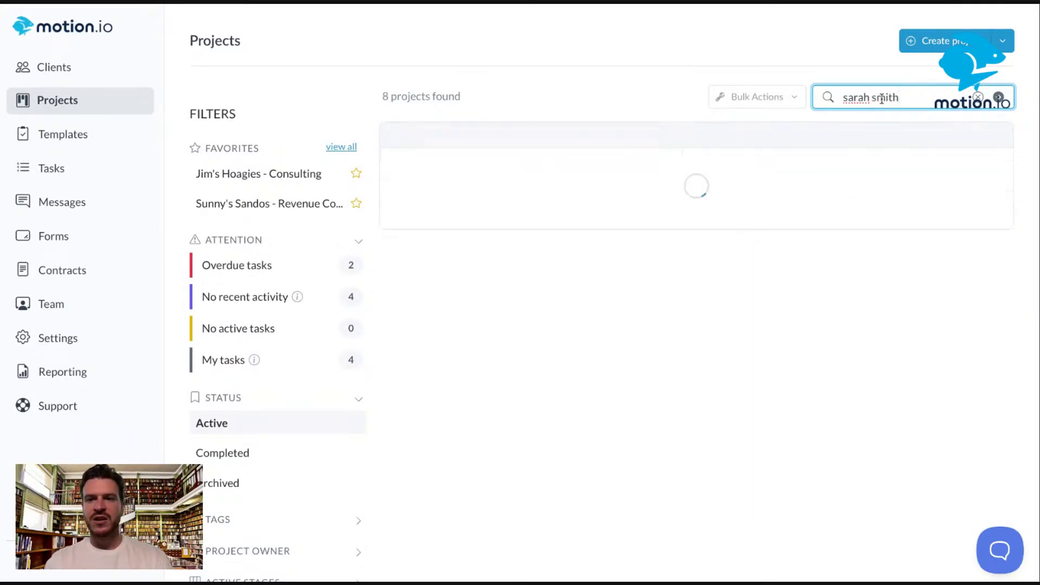
key(ctrl+a)
key(BackSpace)
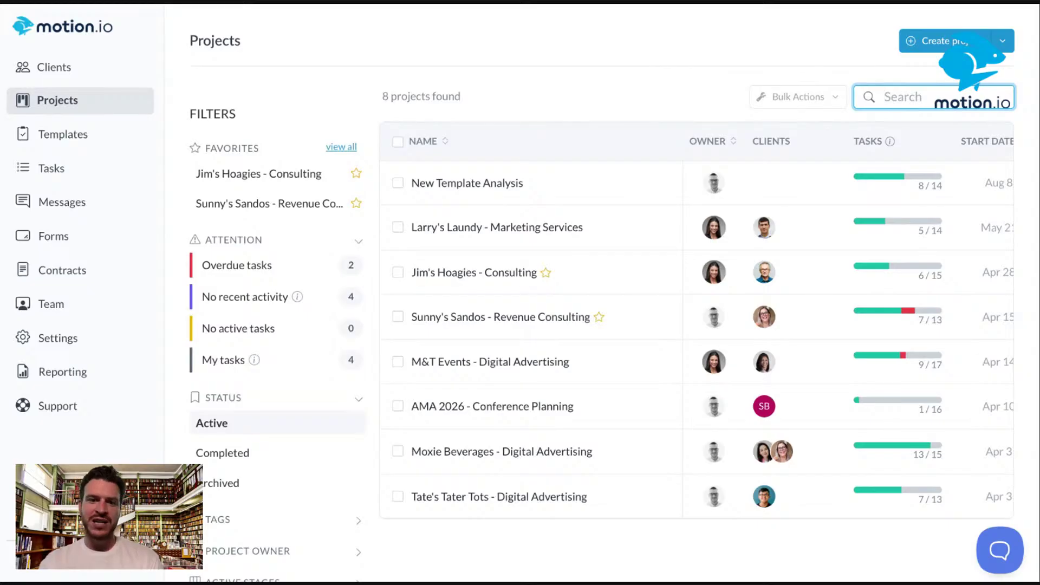
Step: Search projects by a client's first name and select both matching projects
text(jenny)
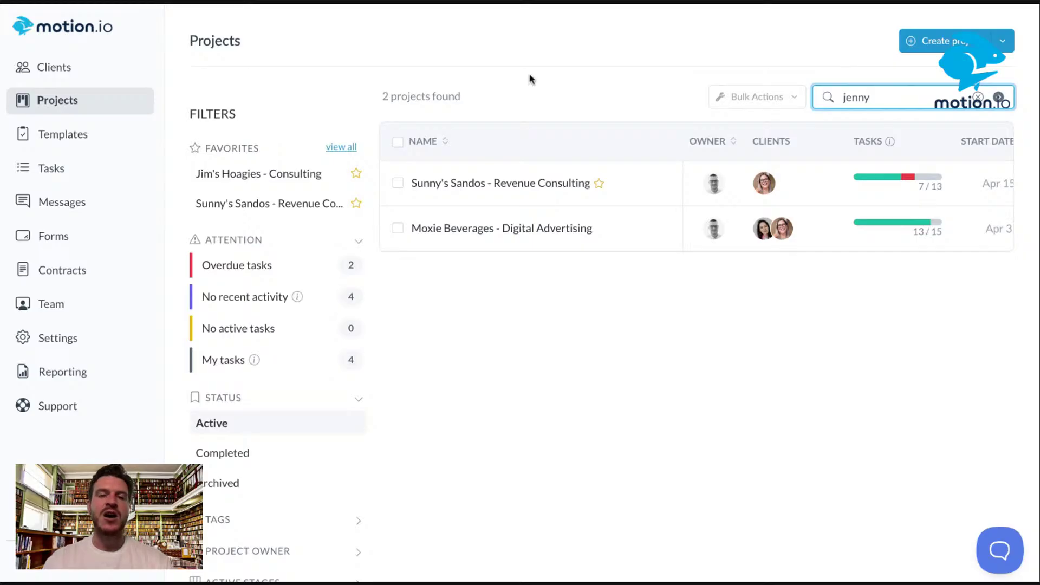
click(398, 144)
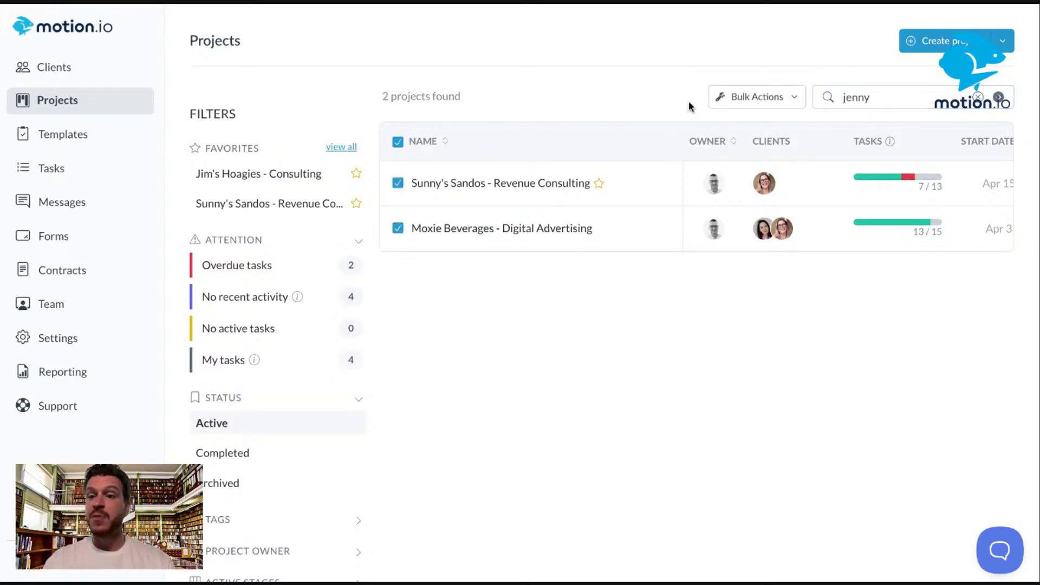
click(729, 98)
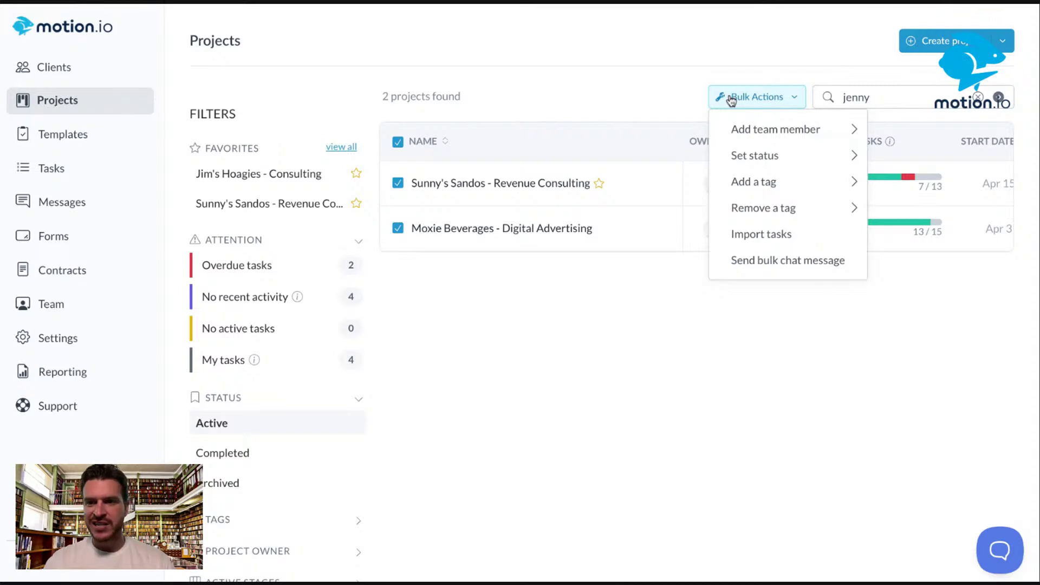
click(626, 92)
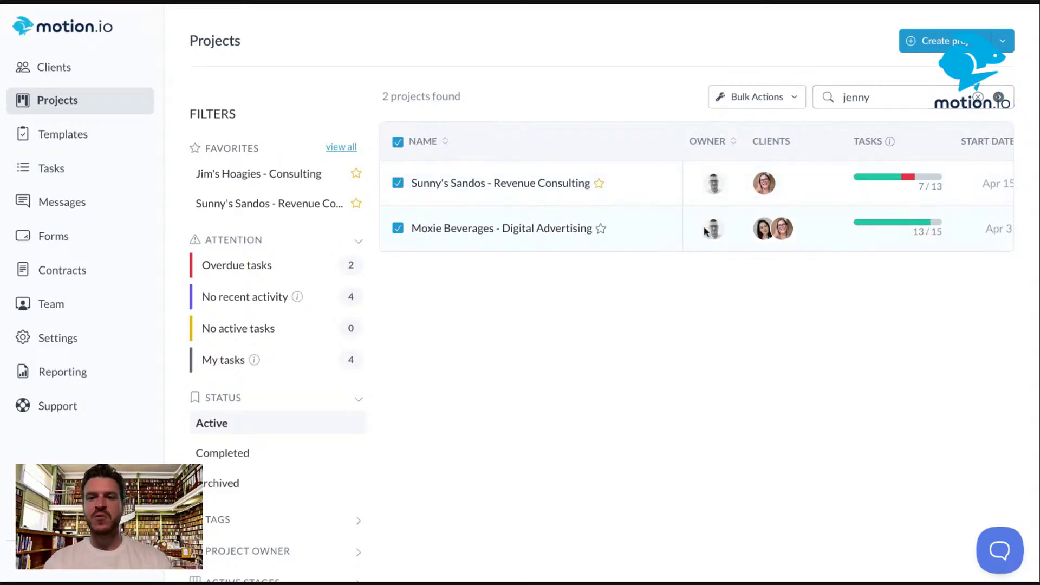
Step: Add the chosen team member to both selected projects through Bulk Actions > Add team member
mouse_move(768, 177)
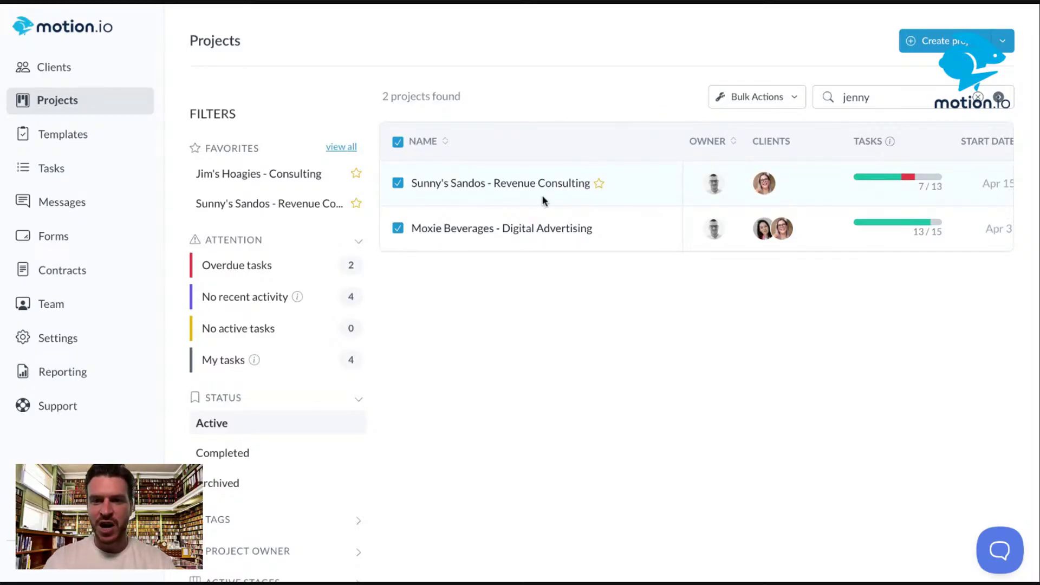
click(791, 103)
mouse_move(771, 141)
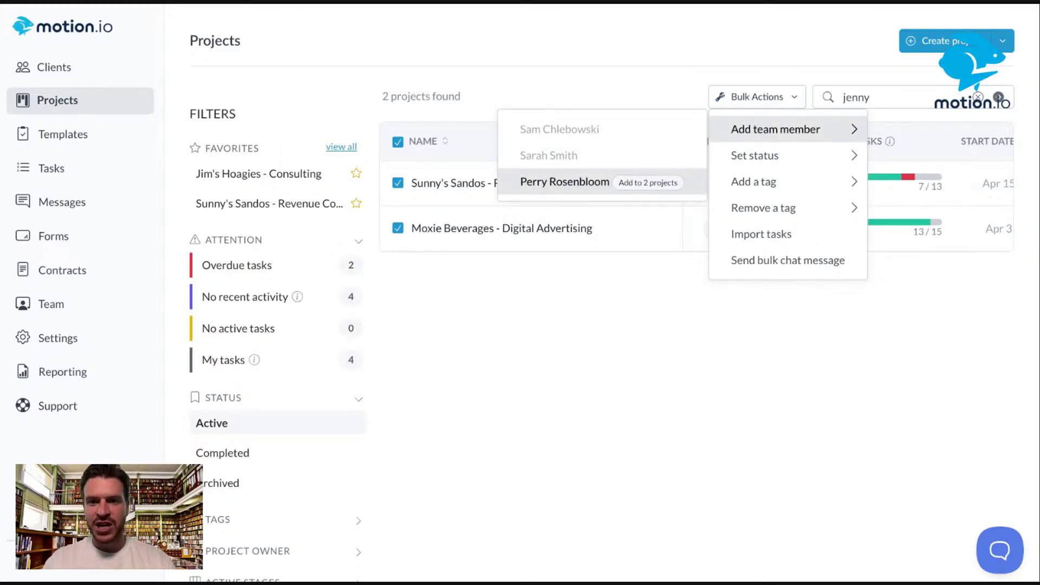
click(564, 181)
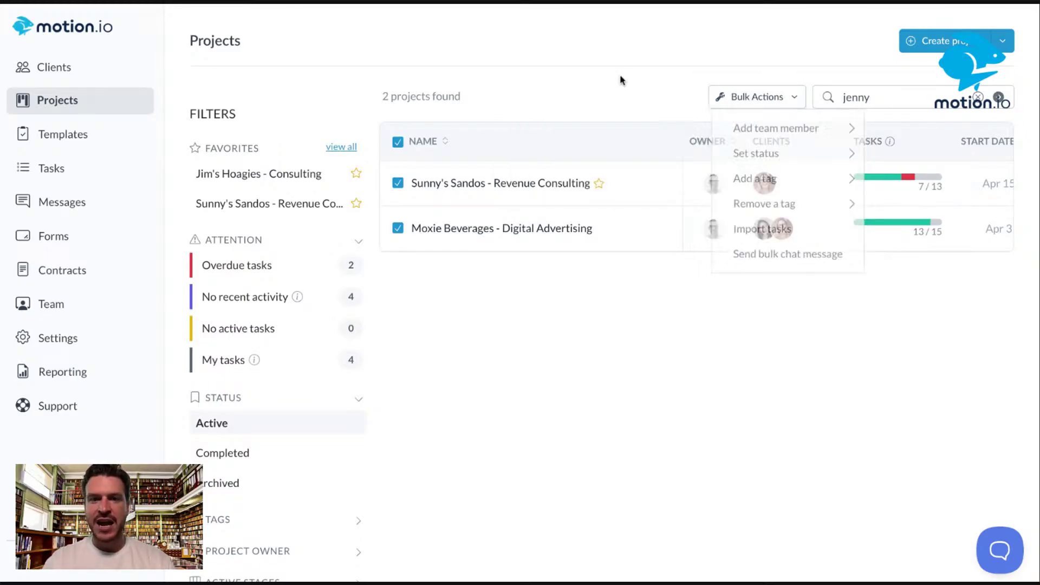
click(758, 96)
mouse_move(775, 129)
click(564, 180)
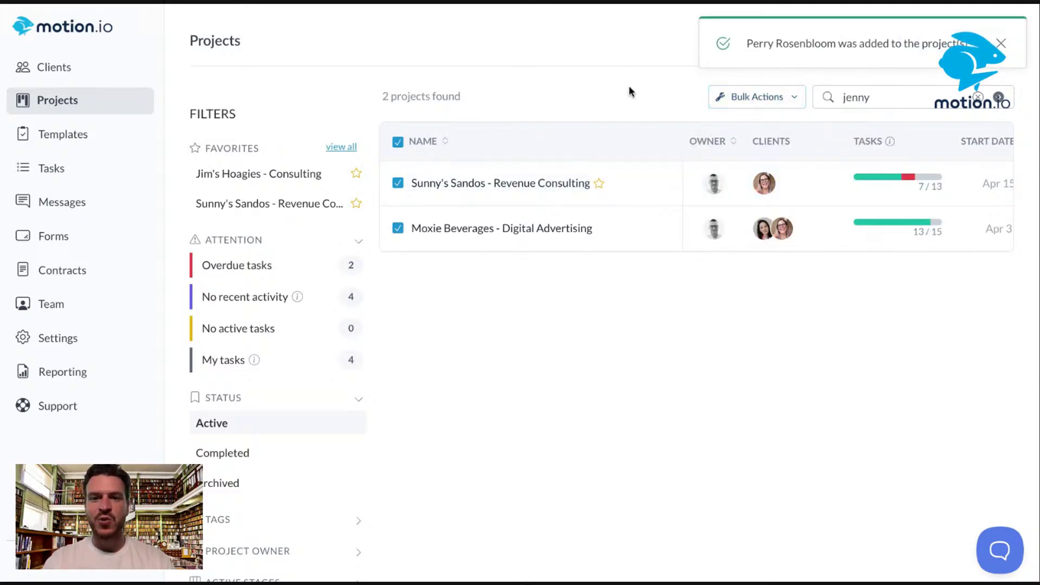
Step: Look through the Bulk Actions options such as Add a tag, Set status and Remove a tag, then reopen the menu
click(755, 104)
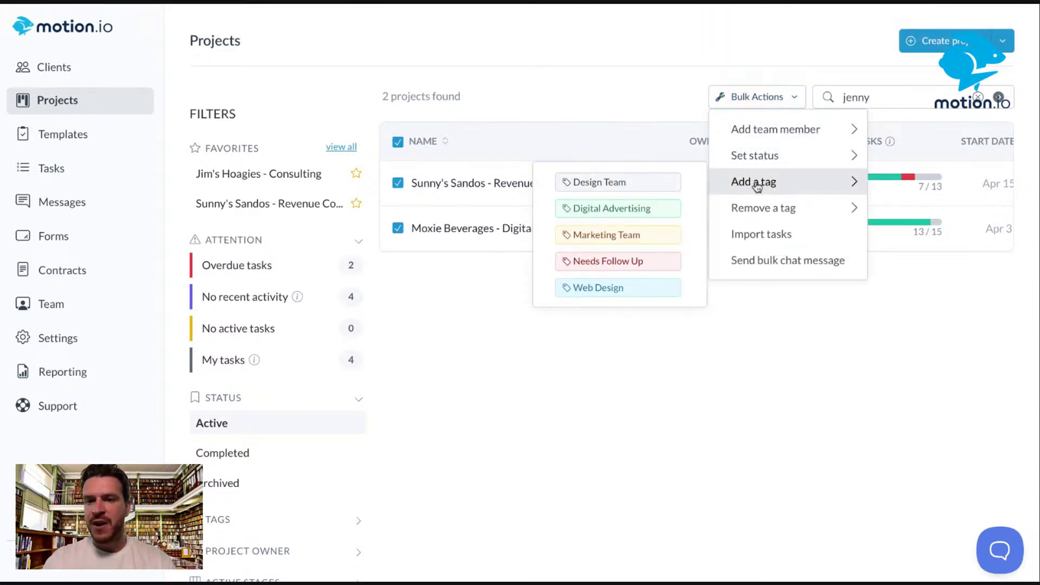
mouse_move(762, 155)
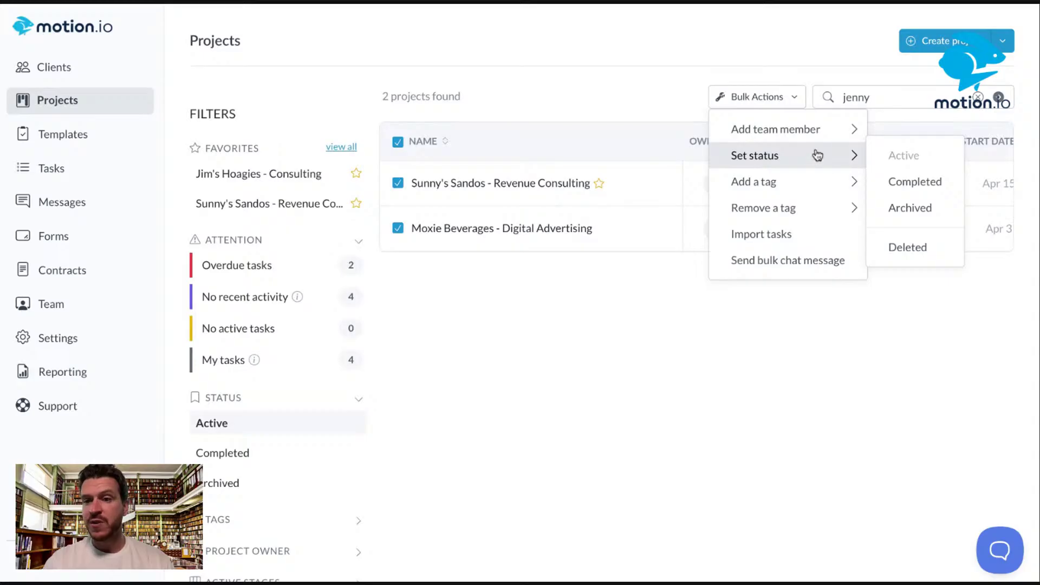
mouse_move(827, 215)
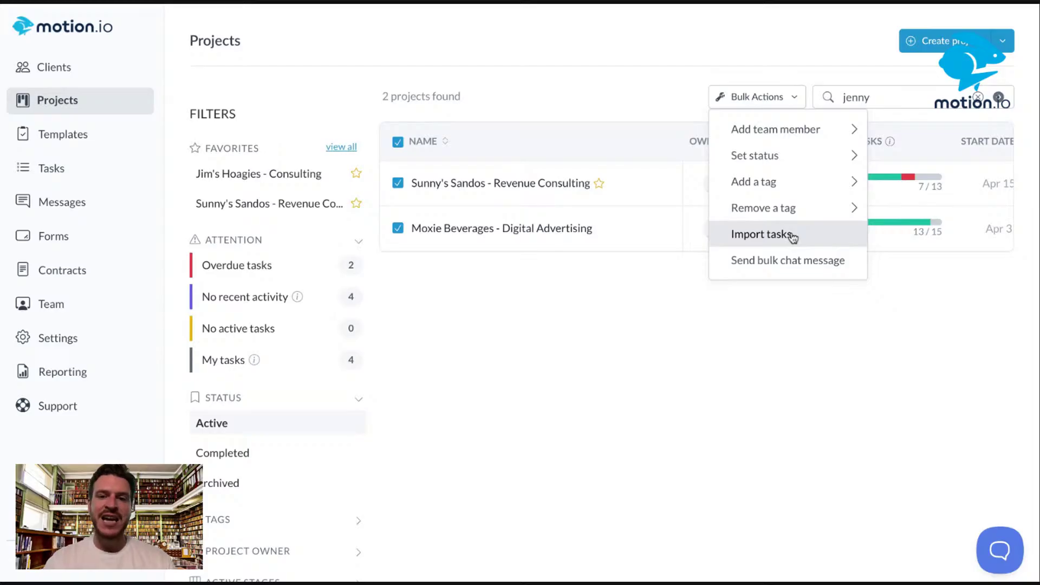
click(662, 102)
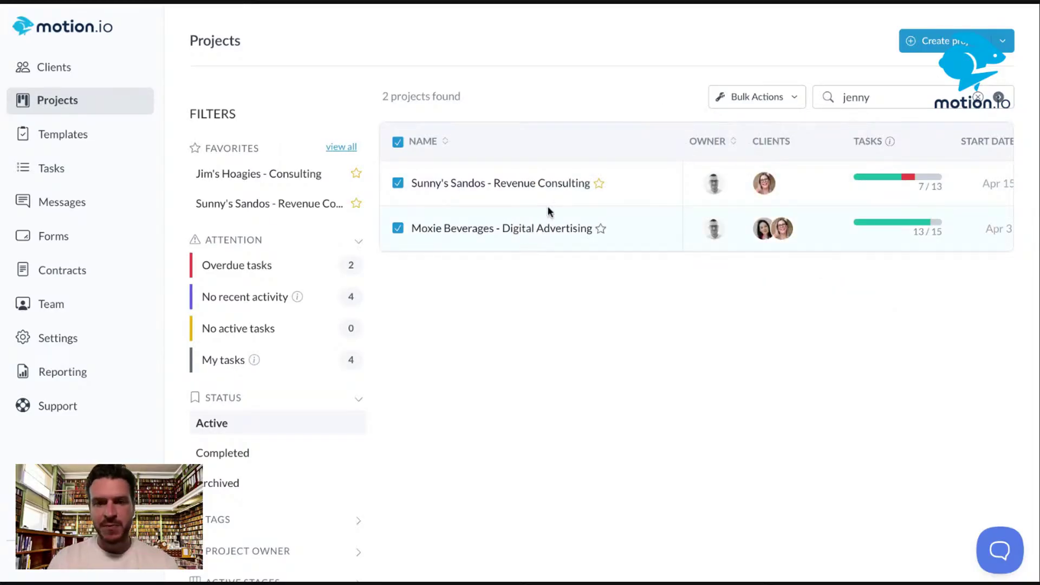
click(768, 99)
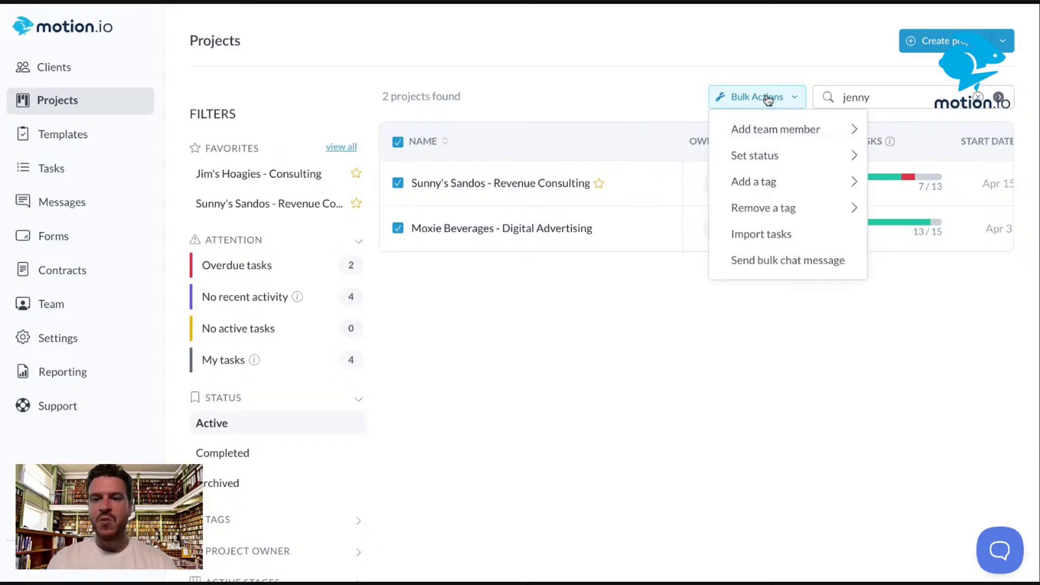
Step: Import Accounting Template's Onboarding task 'Complete New Client Intake Form' into both projects, active and client-assigned
click(762, 237)
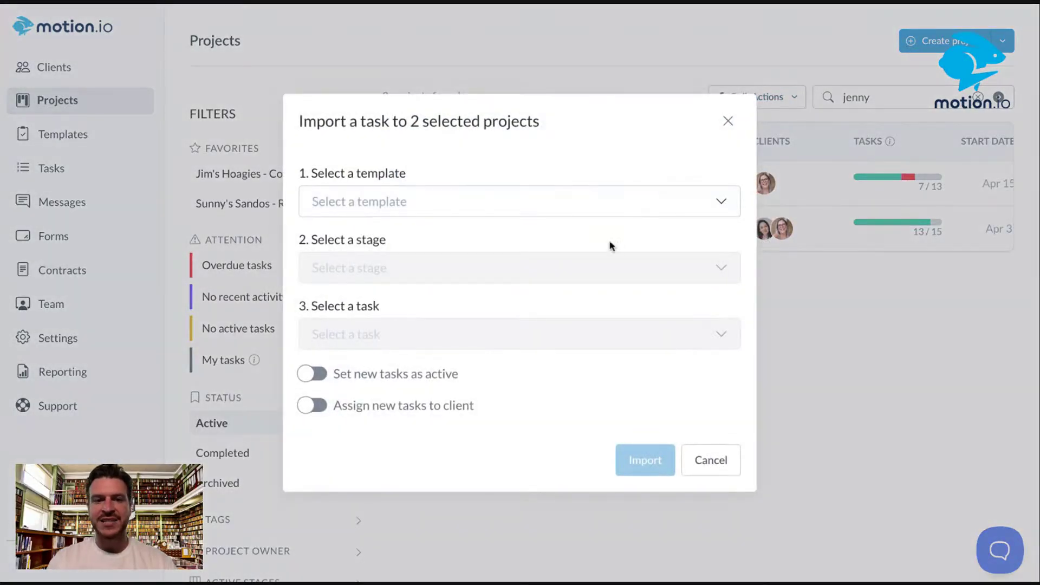
click(599, 204)
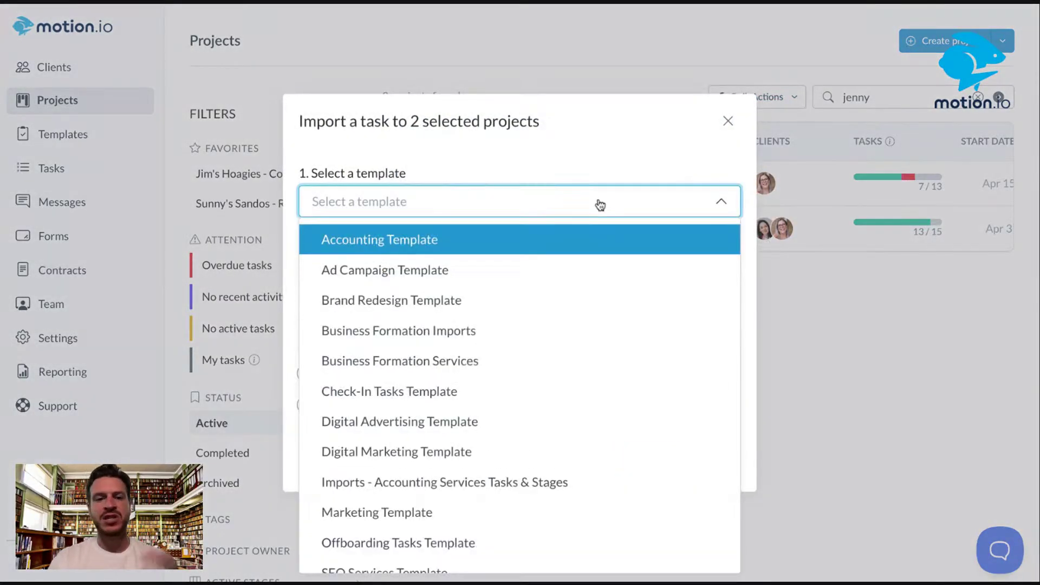
click(571, 253)
click(536, 276)
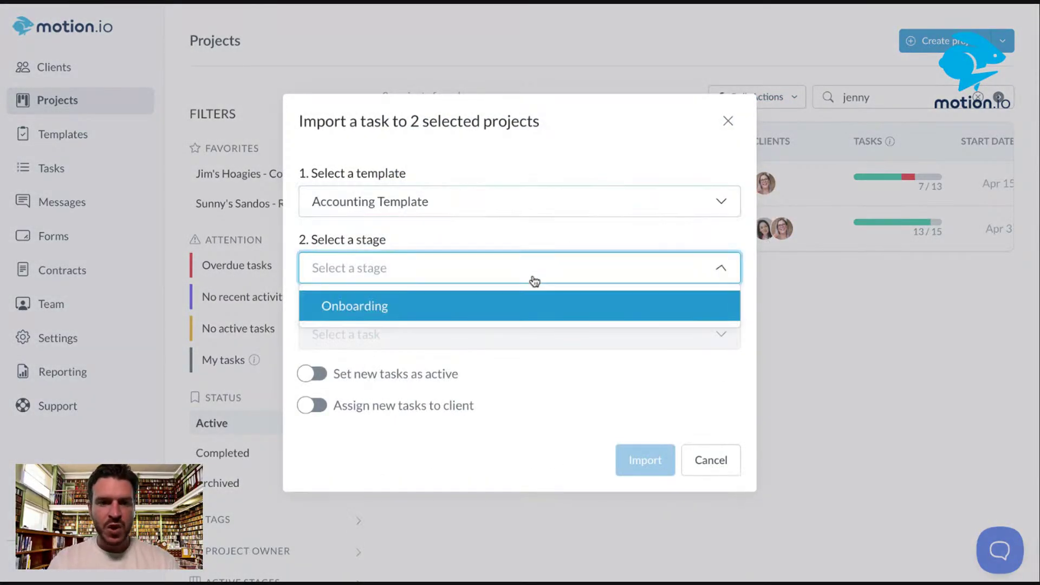
click(503, 318)
click(496, 338)
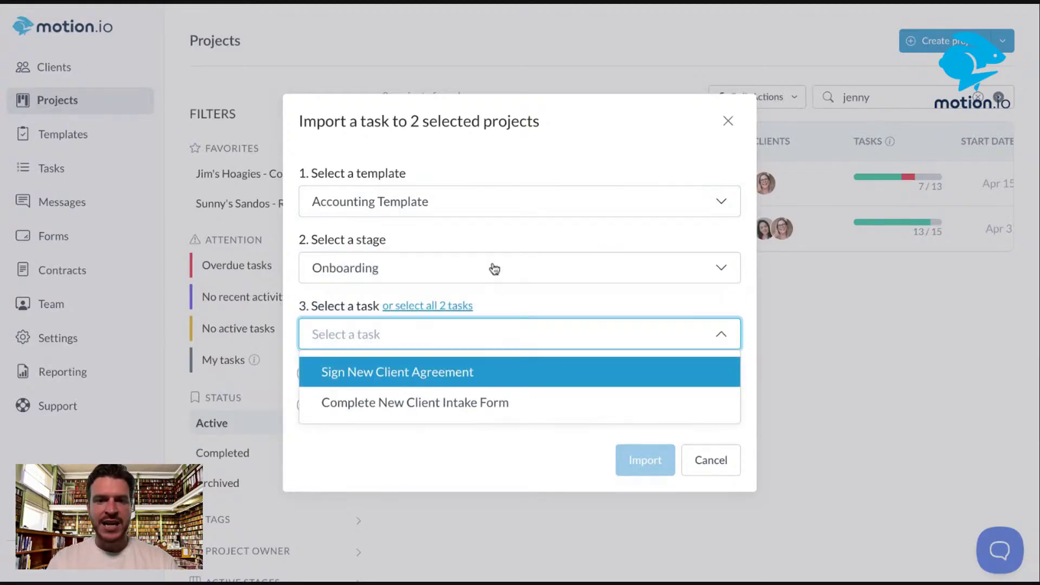
click(477, 398)
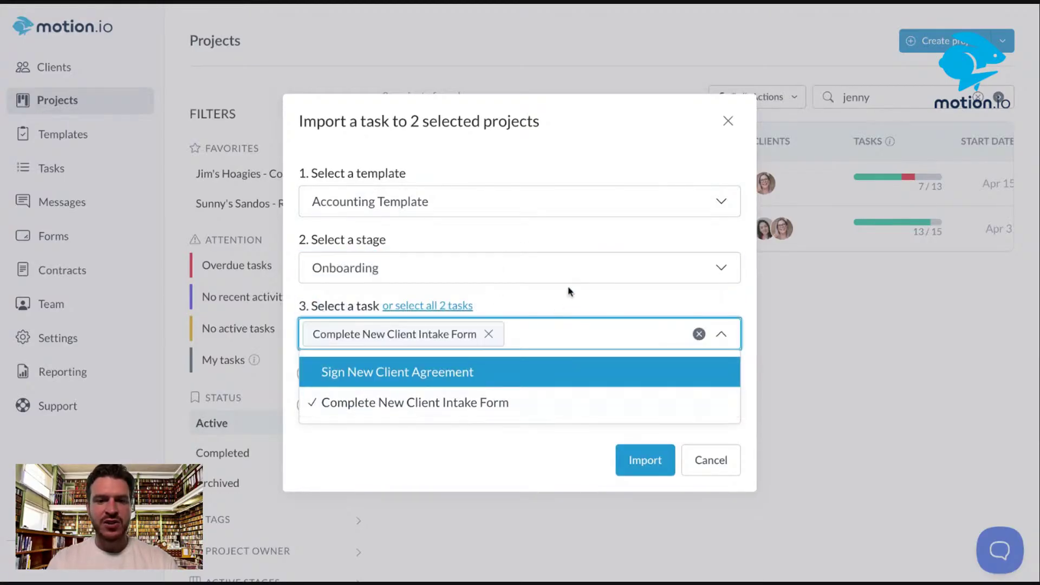
click(552, 308)
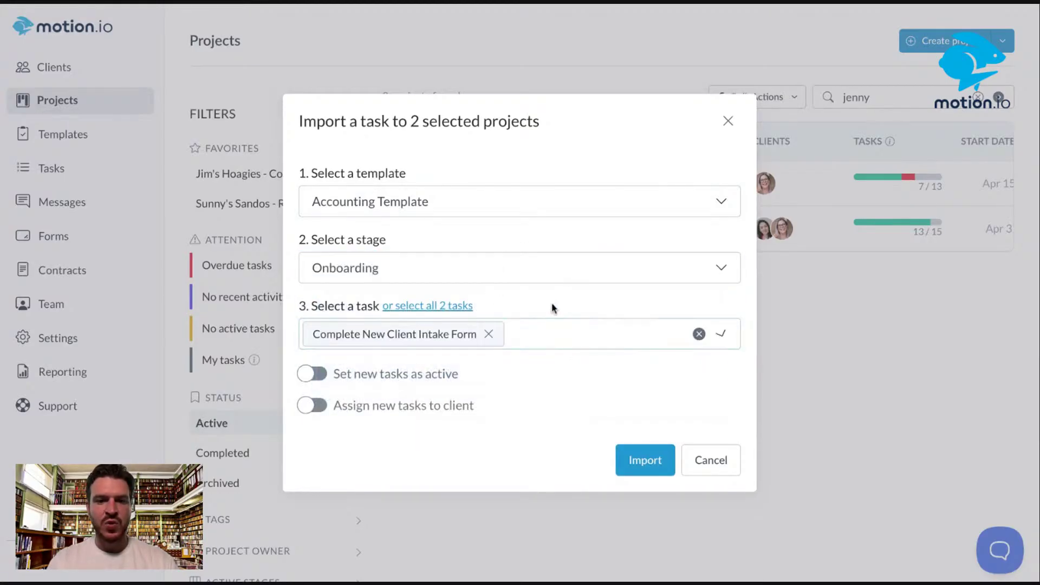
click(306, 405)
click(309, 374)
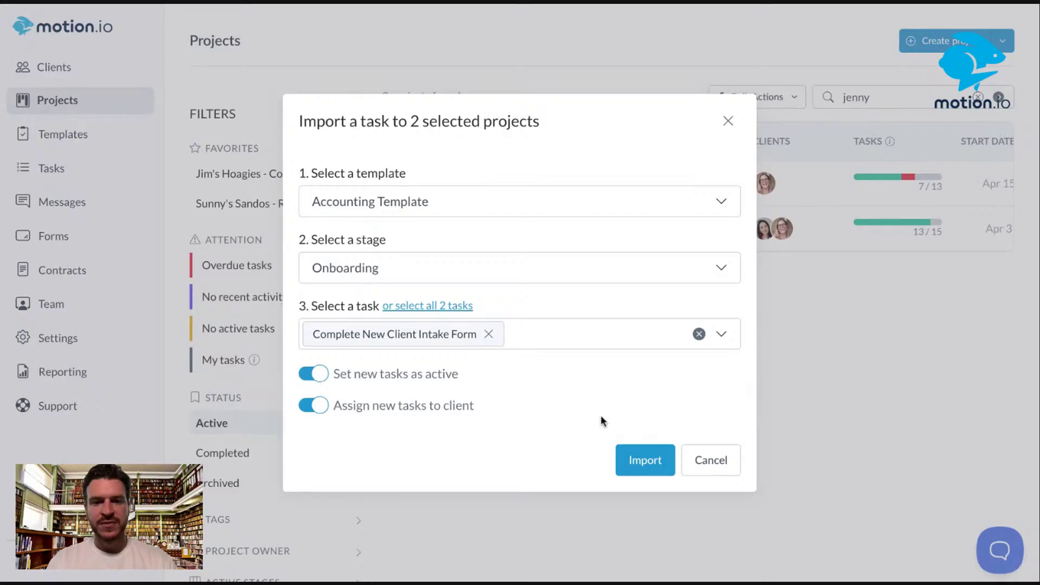
click(650, 463)
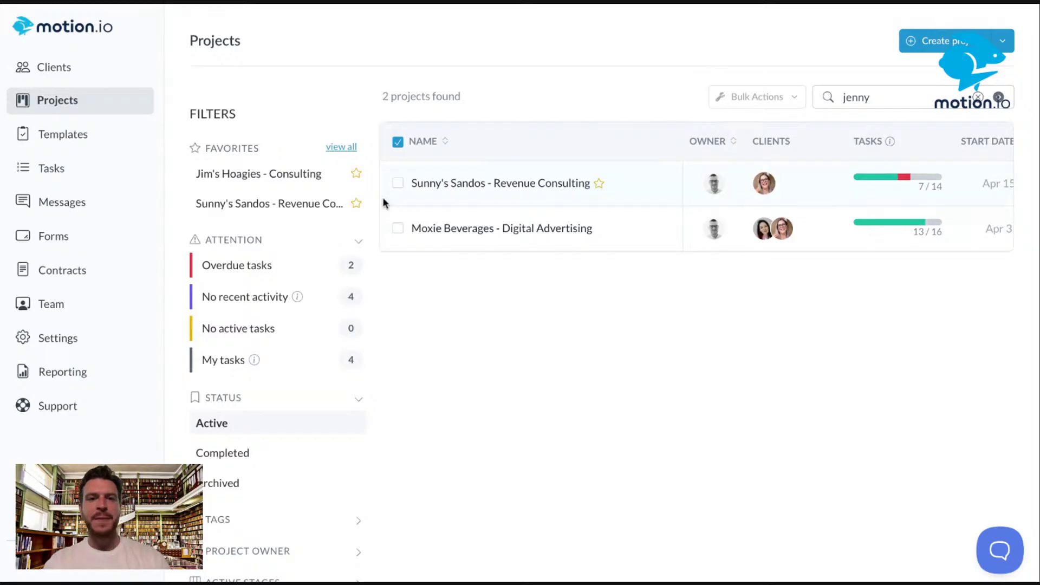
Step: Deselect both projects and filter the list to My tasks under Attention
click(399, 144)
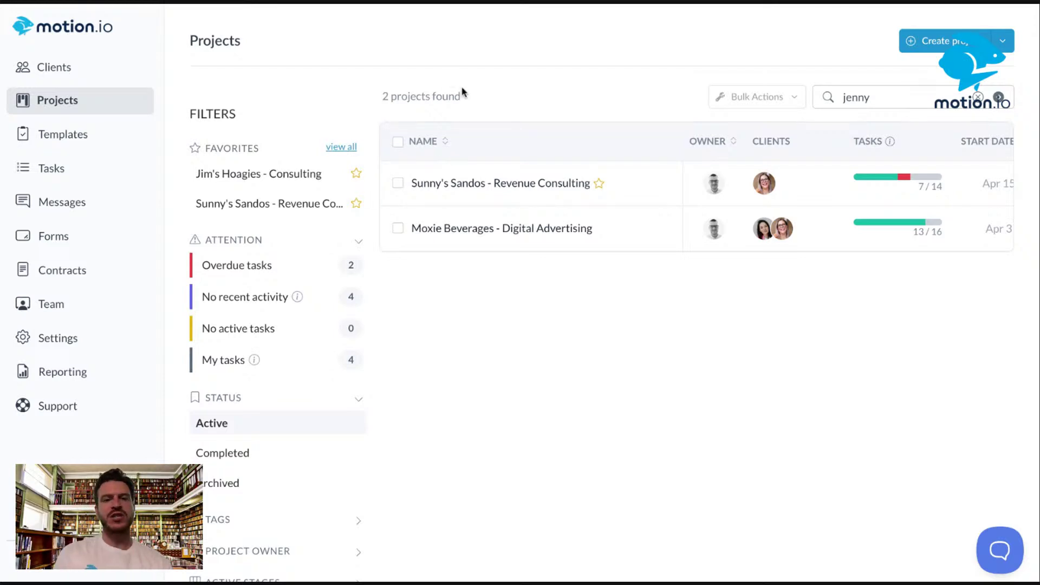
scroll(301, 371, down, 2)
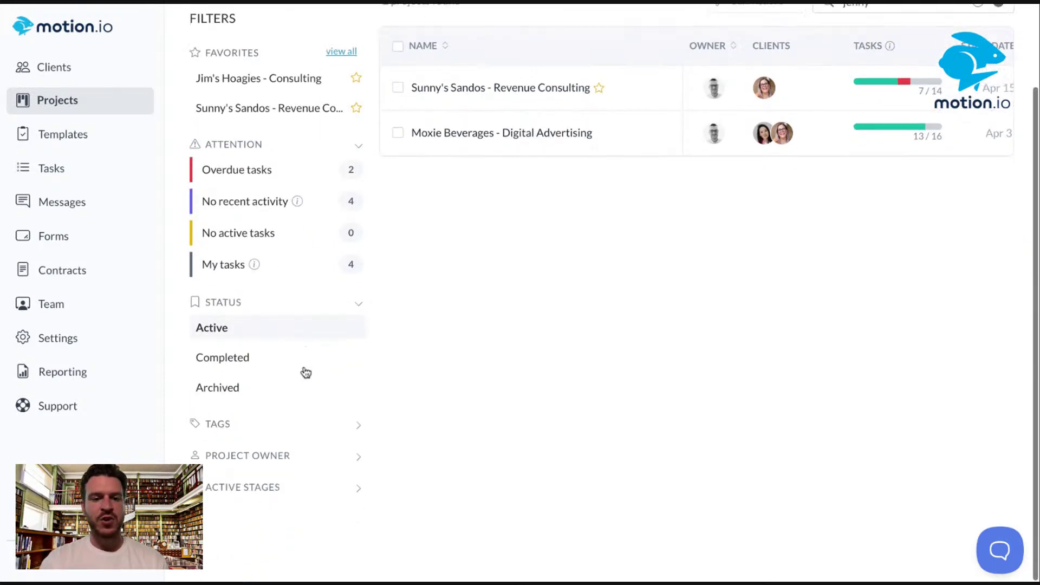
scroll(305, 372, up, 1)
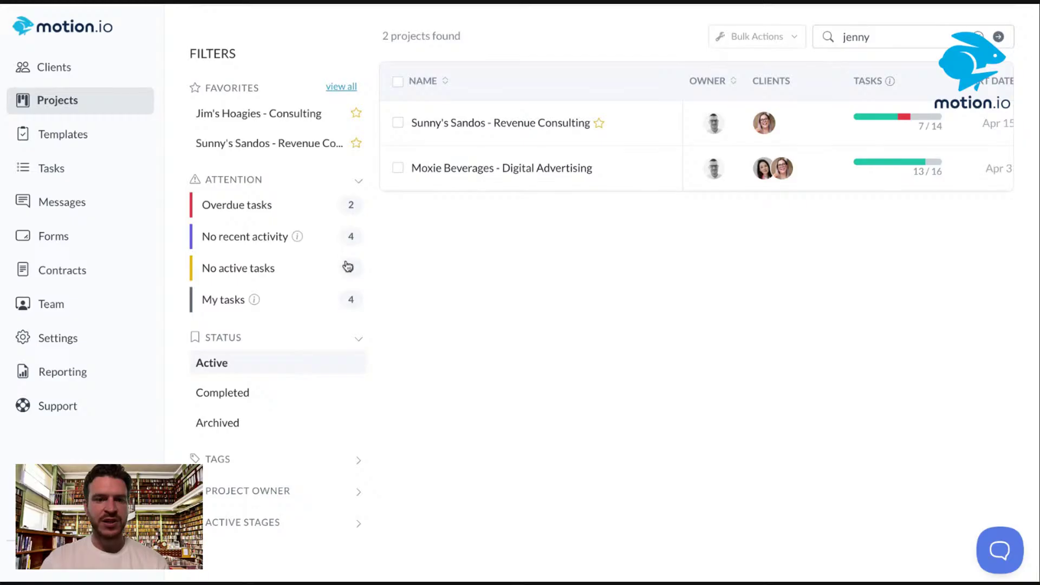
click(266, 300)
scroll(255, 390, down, 1)
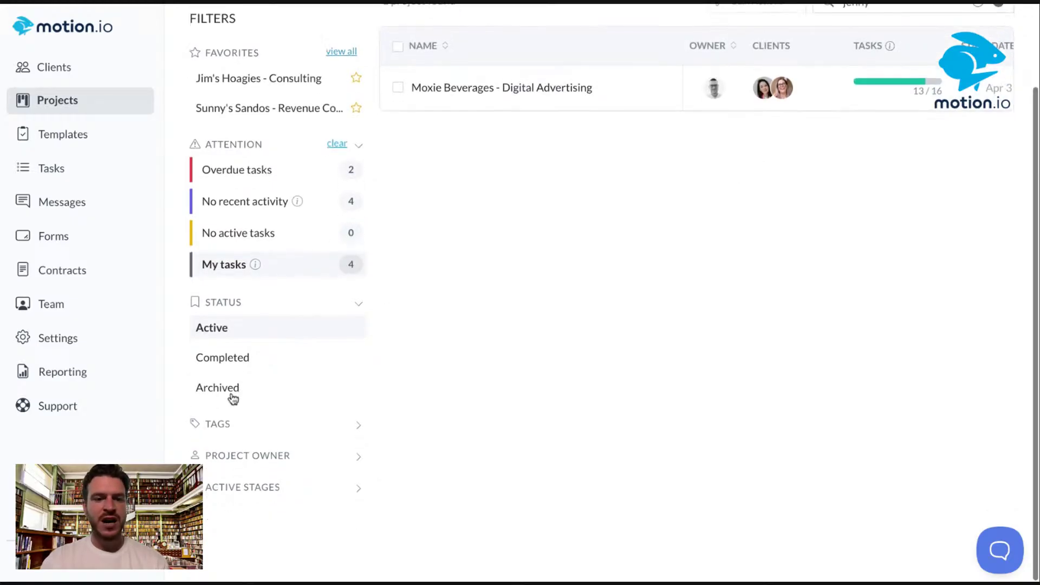
Step: Try then clear the Digital Advertising tag filter, then filter by No recent activity and Overdue tasks
click(243, 422)
click(274, 481)
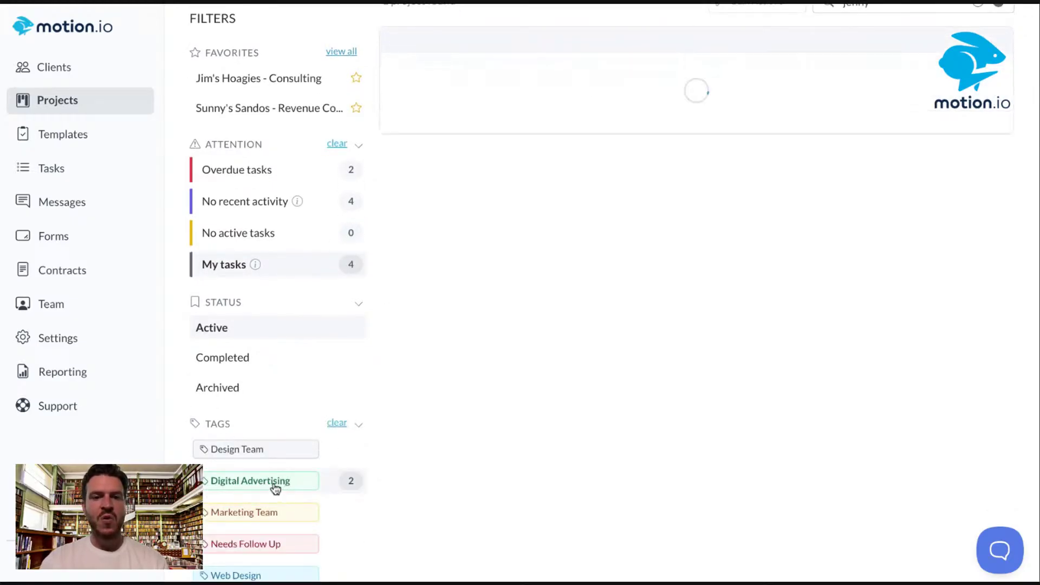
scroll(287, 457, down, 3)
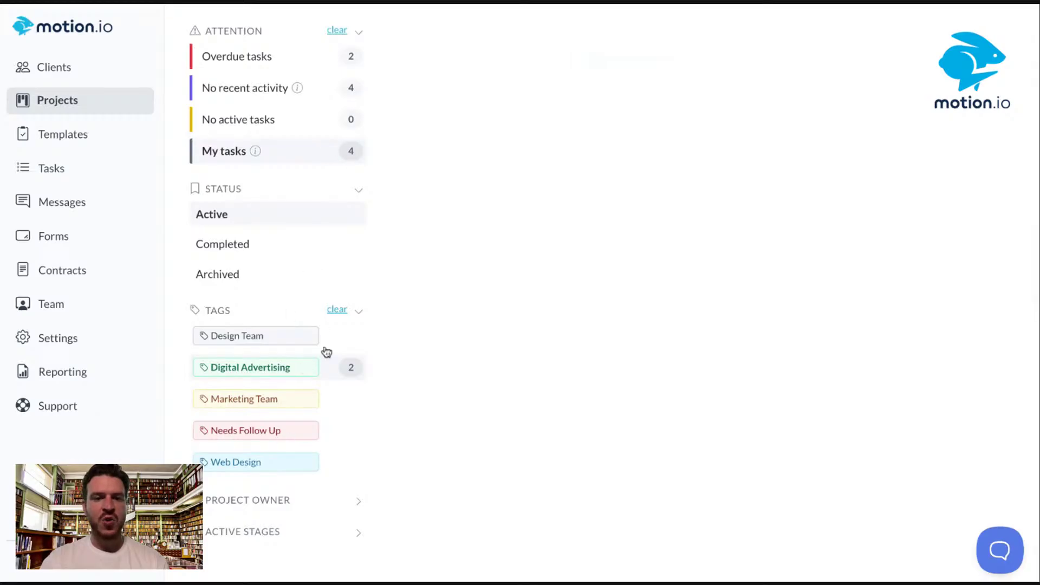
click(338, 310)
scroll(359, 256, up, 5)
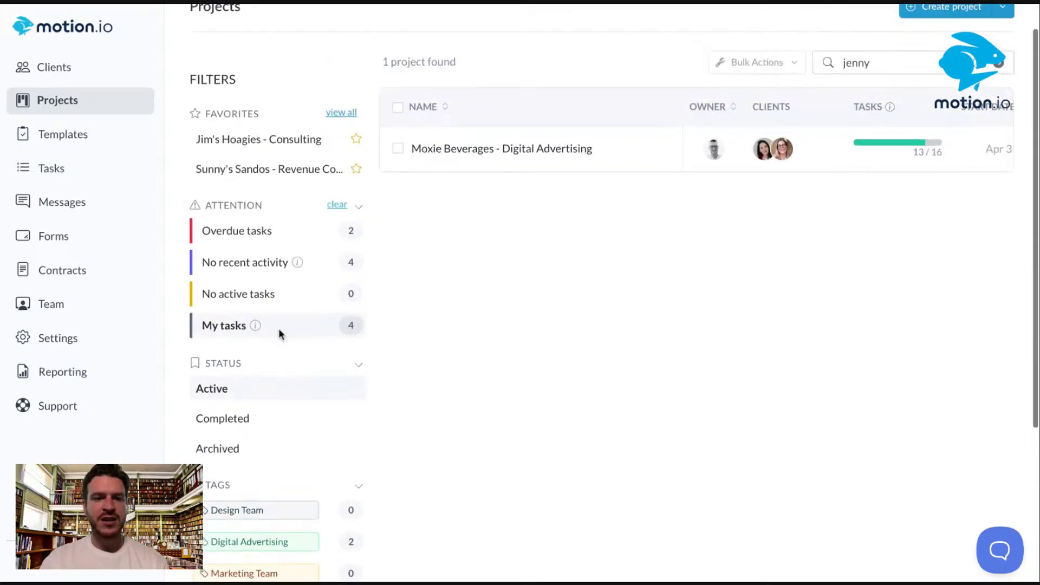
click(290, 263)
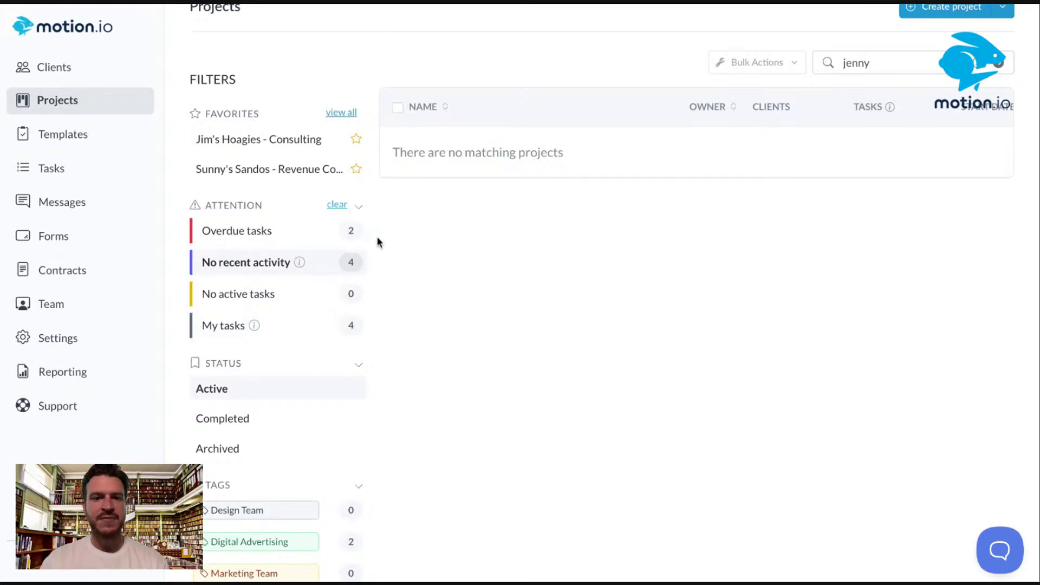
click(298, 242)
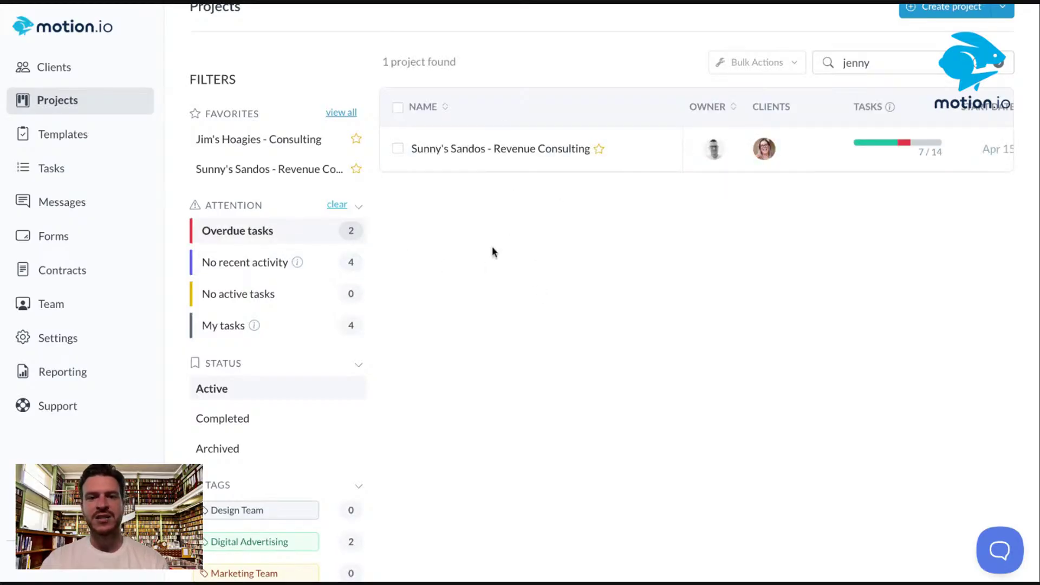
scroll(492, 251, up, 1)
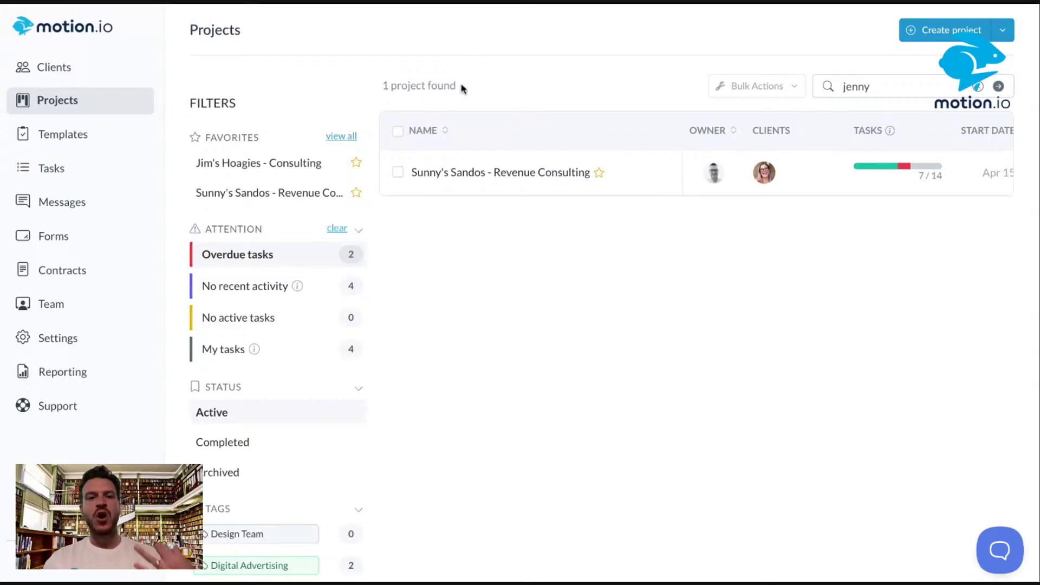
scroll(454, 185, down, 1)
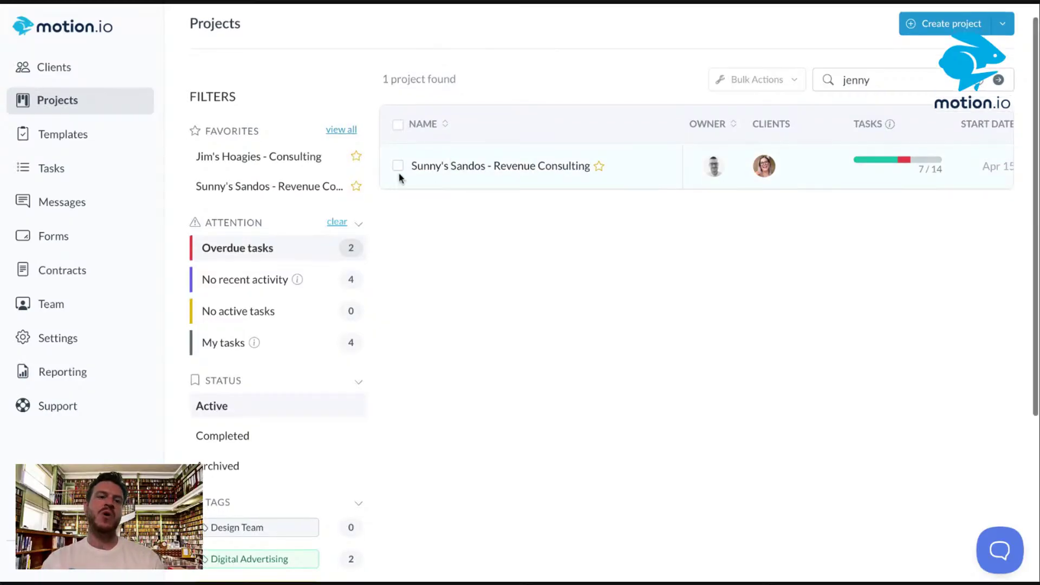
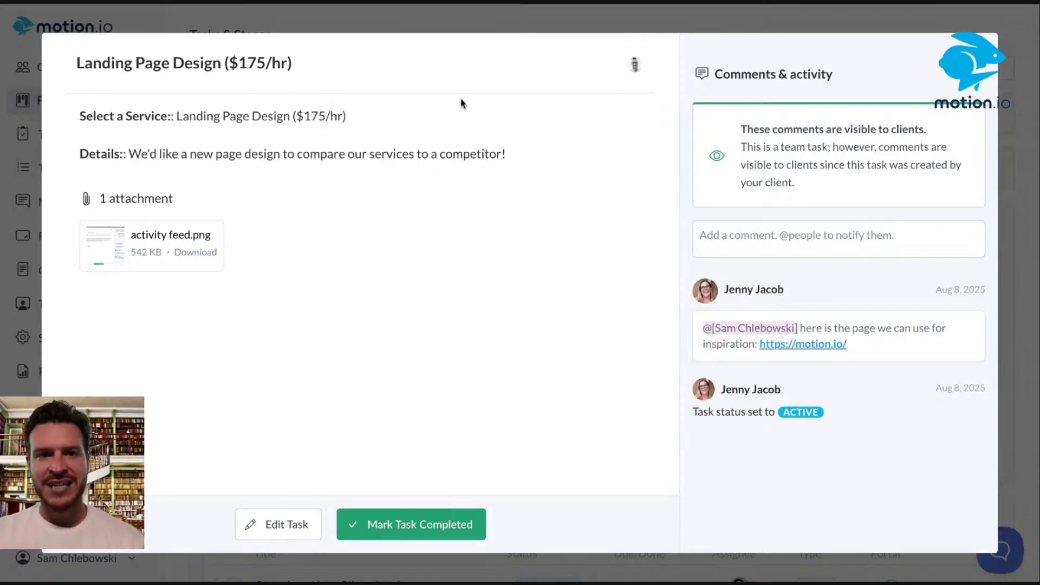
Step: Close the Landing Page Design task details to get back to the Updates and Maintenance task list
key(Escape)
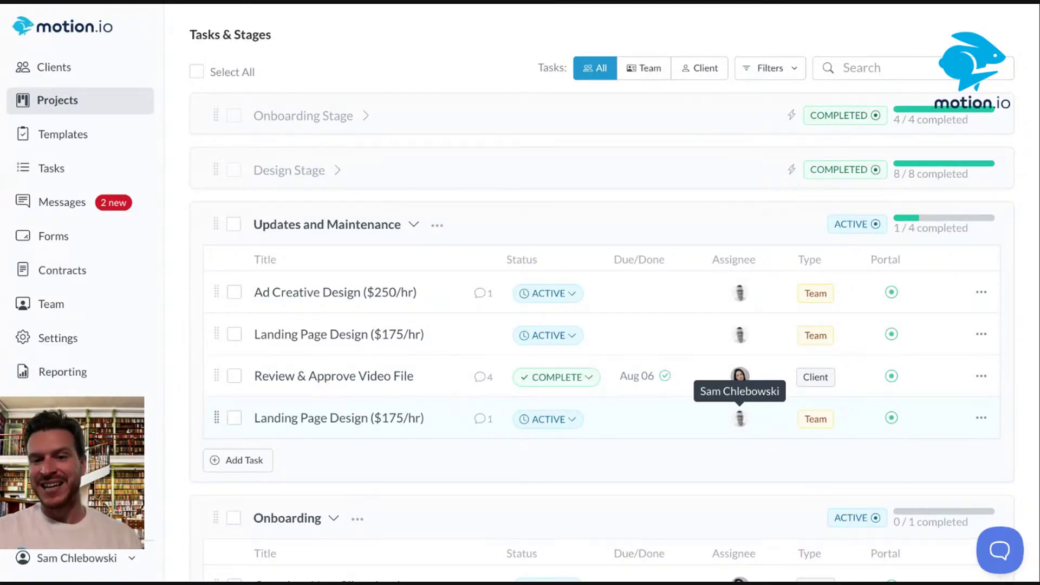
Step: Set the last Landing Page Design task's status to Complete
click(571, 420)
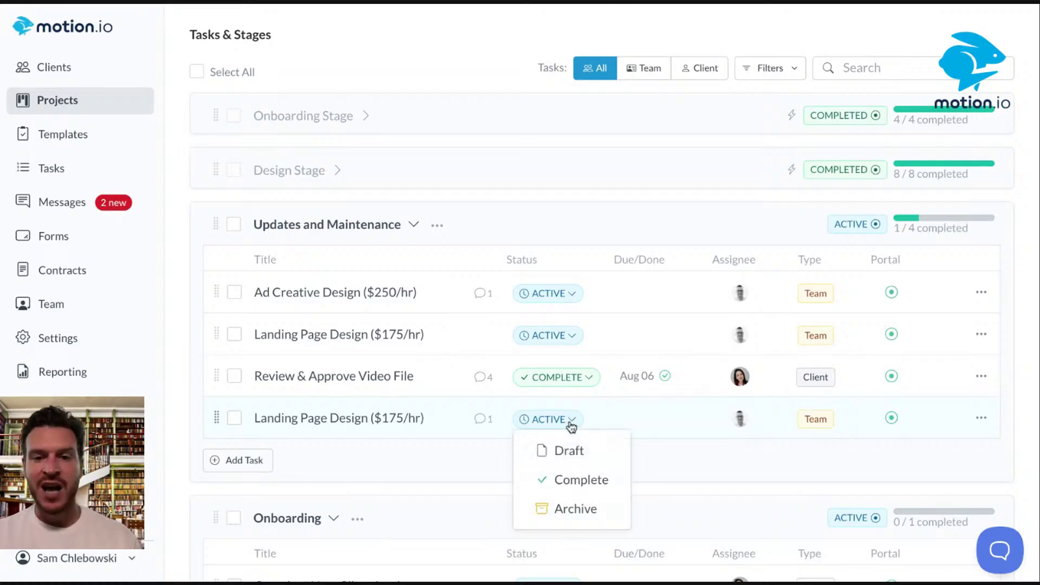
click(563, 486)
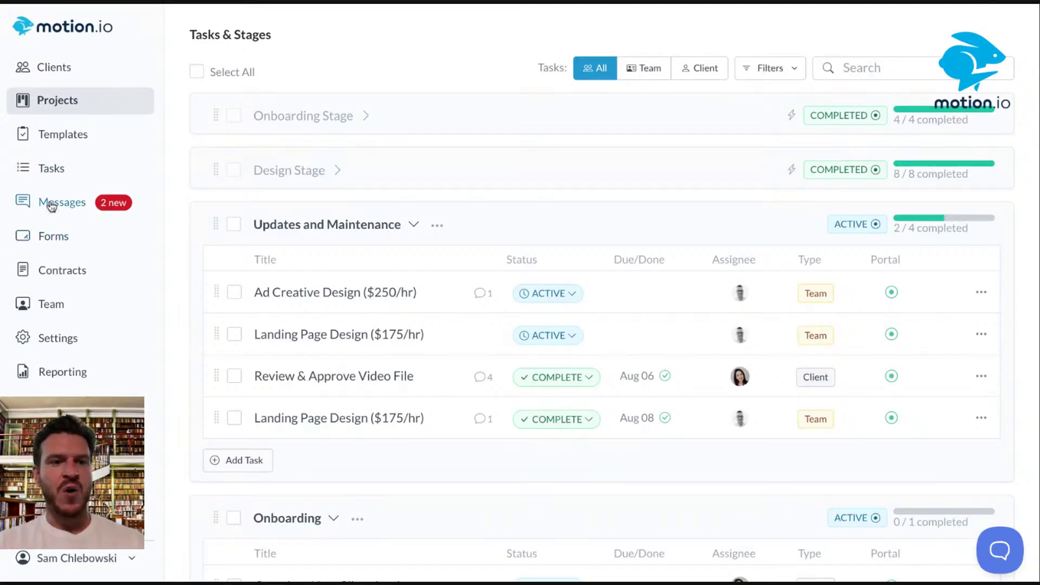
Step: In Forms, begin a new form, adding a Description block and then deleting it
click(52, 236)
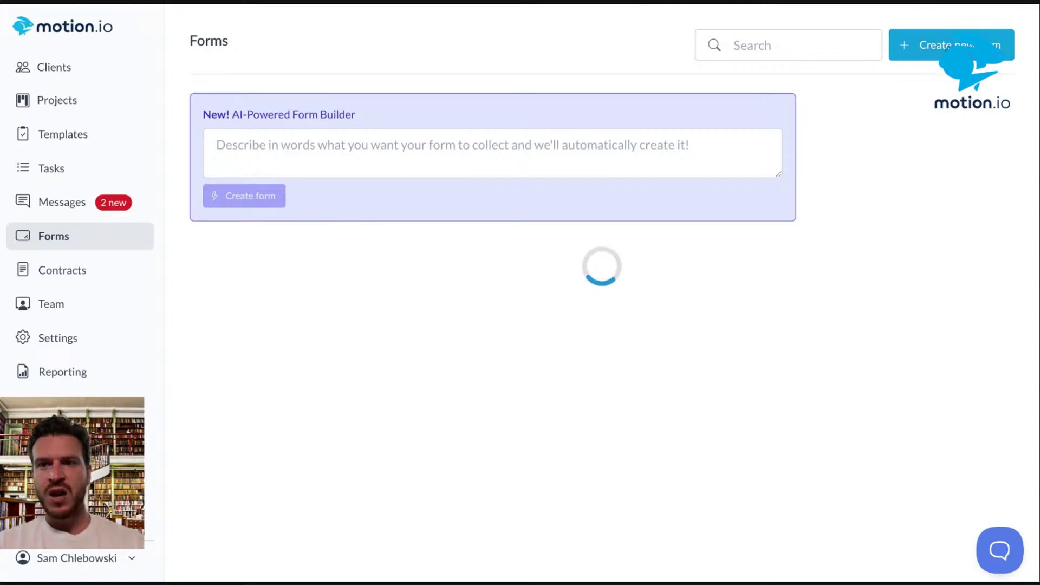
click(295, 201)
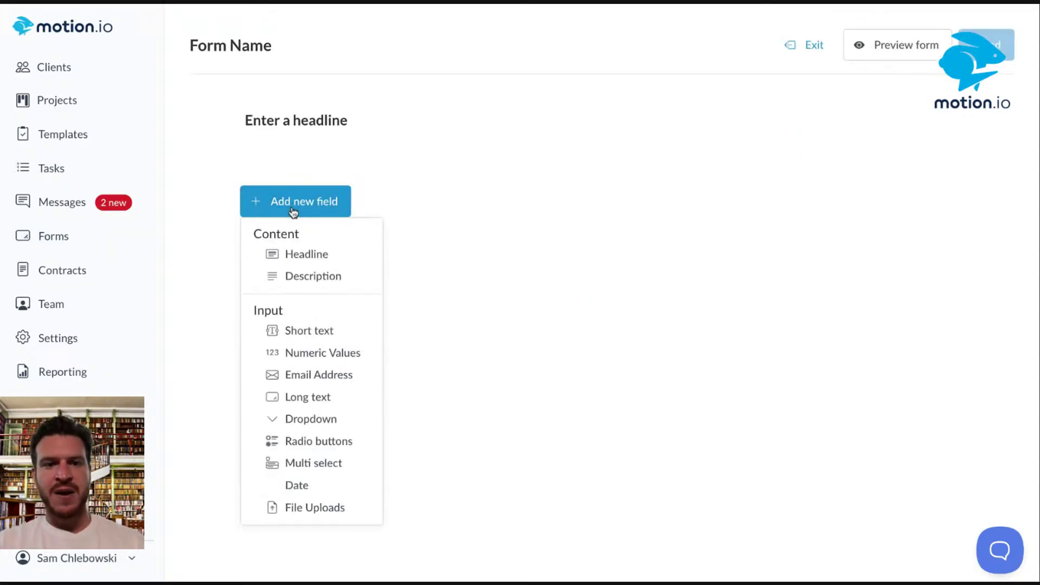
click(324, 276)
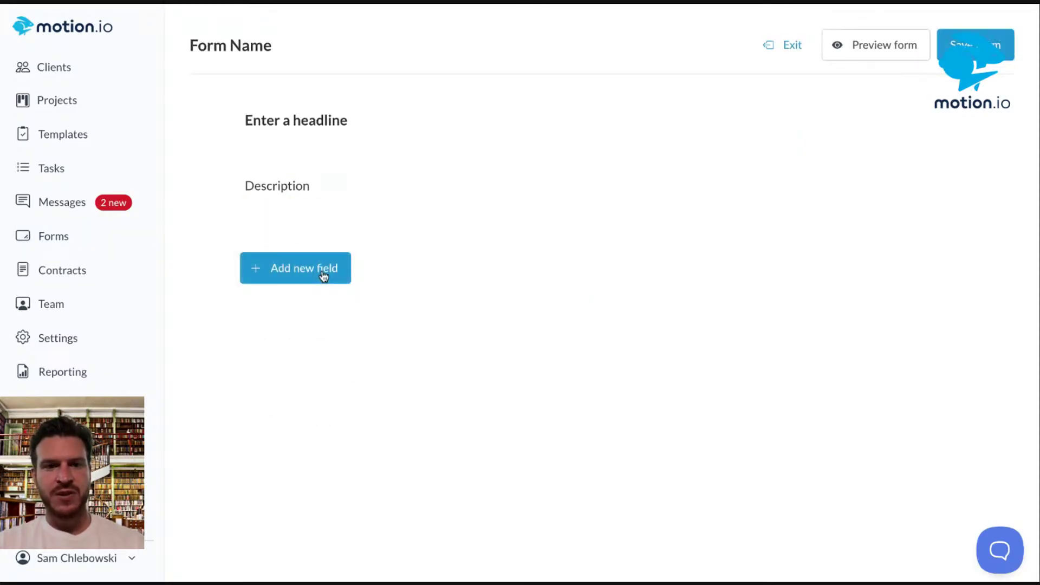
click(307, 193)
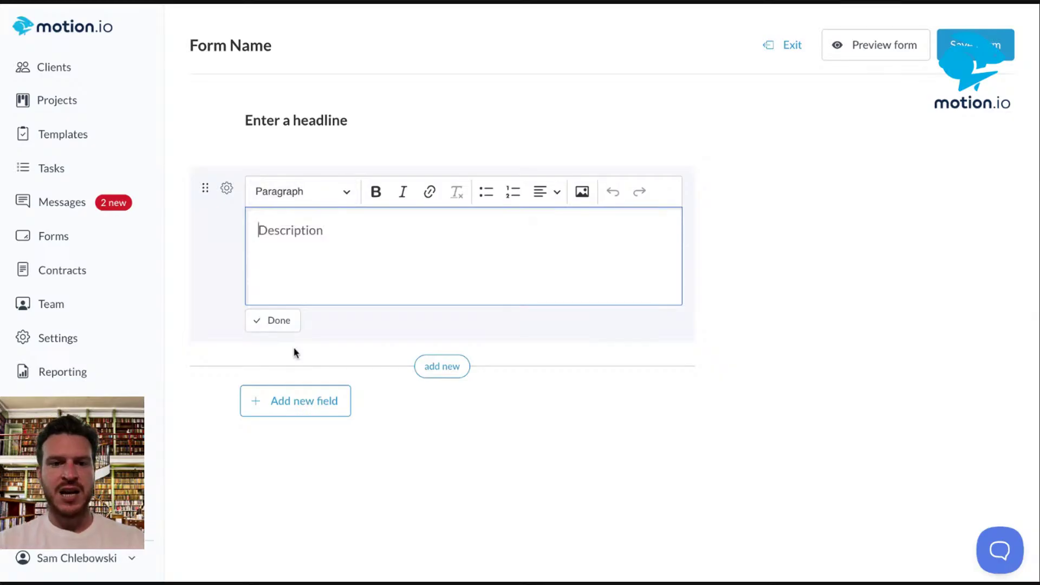
click(226, 188)
click(263, 279)
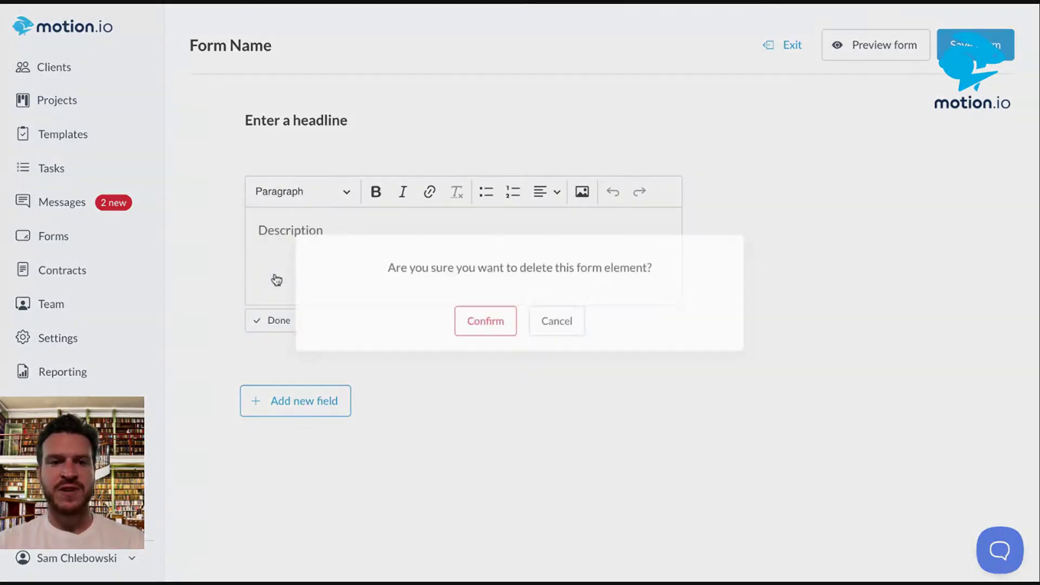
click(481, 324)
Step: Add a long-text question labelled 'Please enter every address below:'
click(282, 202)
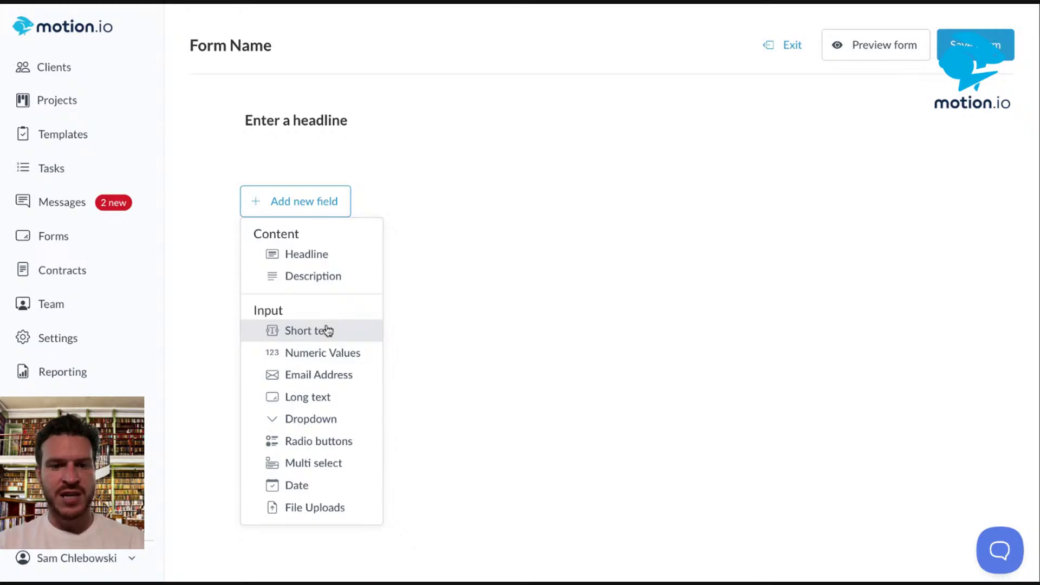
click(307, 397)
text(P)
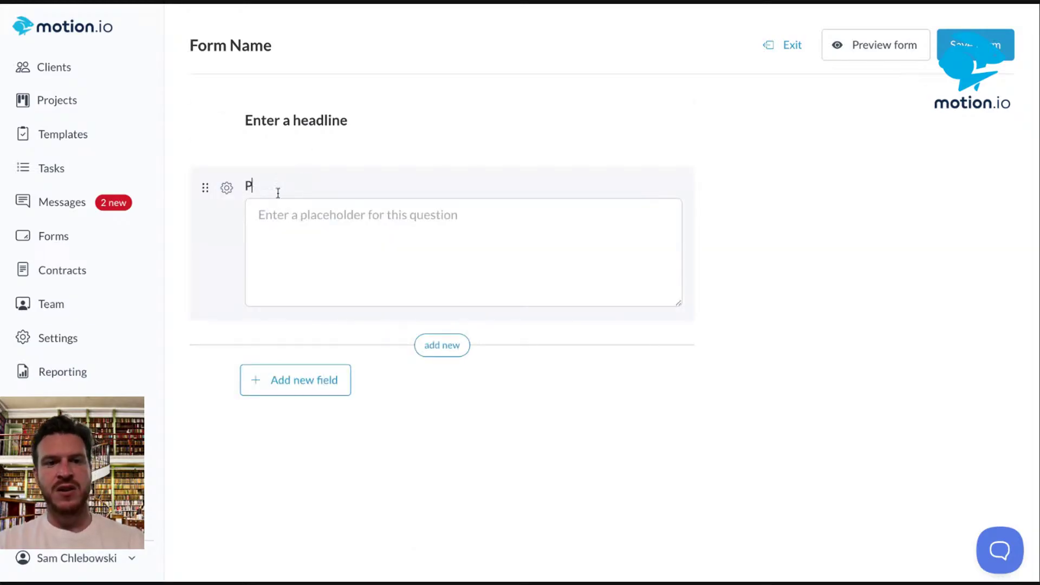
text(lease enter all)
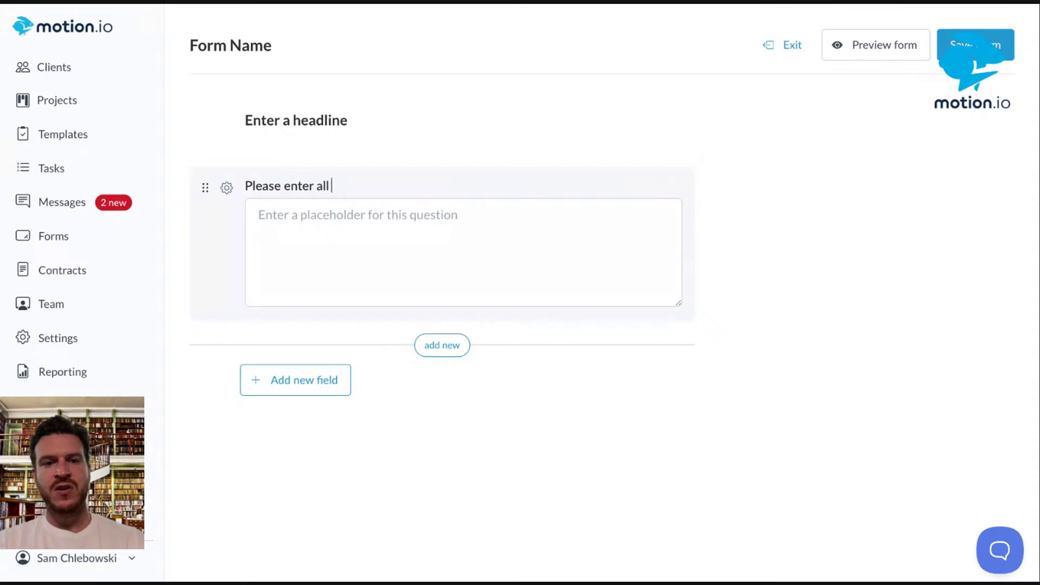
key(BackSpace)
key(BackSpace)
key(BackSpace)
text(every address below:)
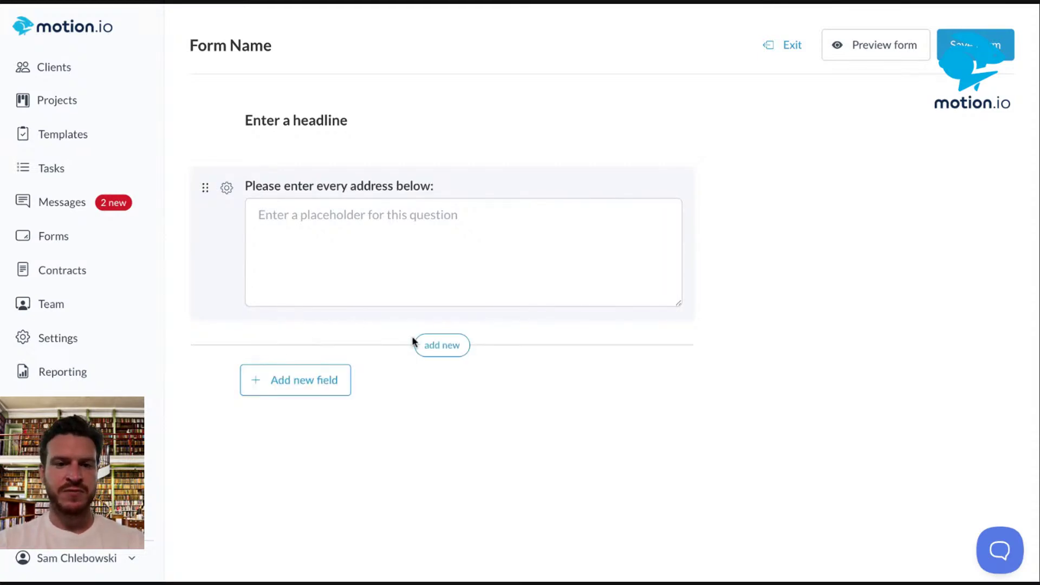
click(298, 389)
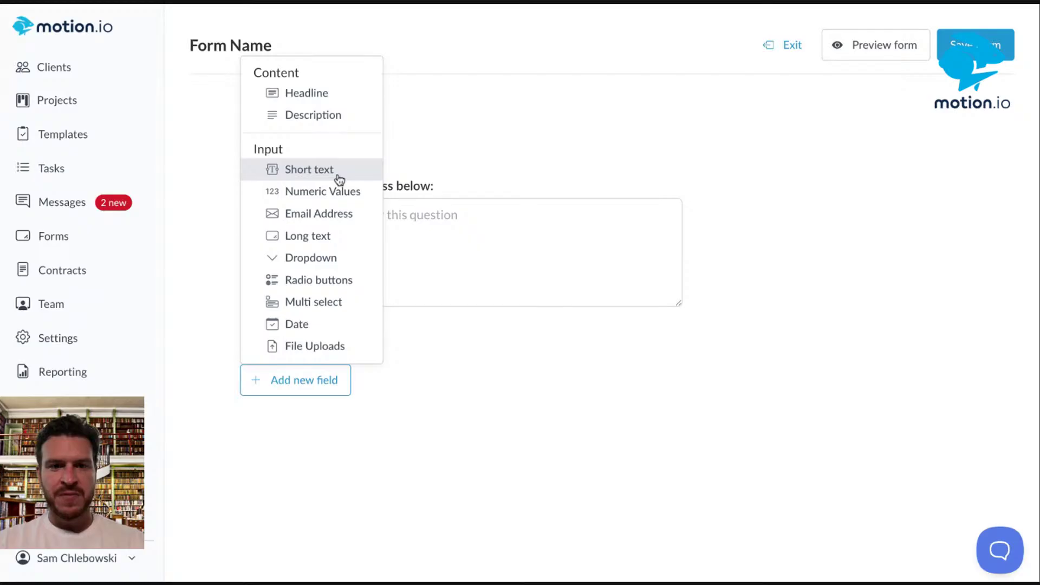
Step: Add a short-text question 'How many address have you lived?' above the address question, then go to Projects
click(305, 175)
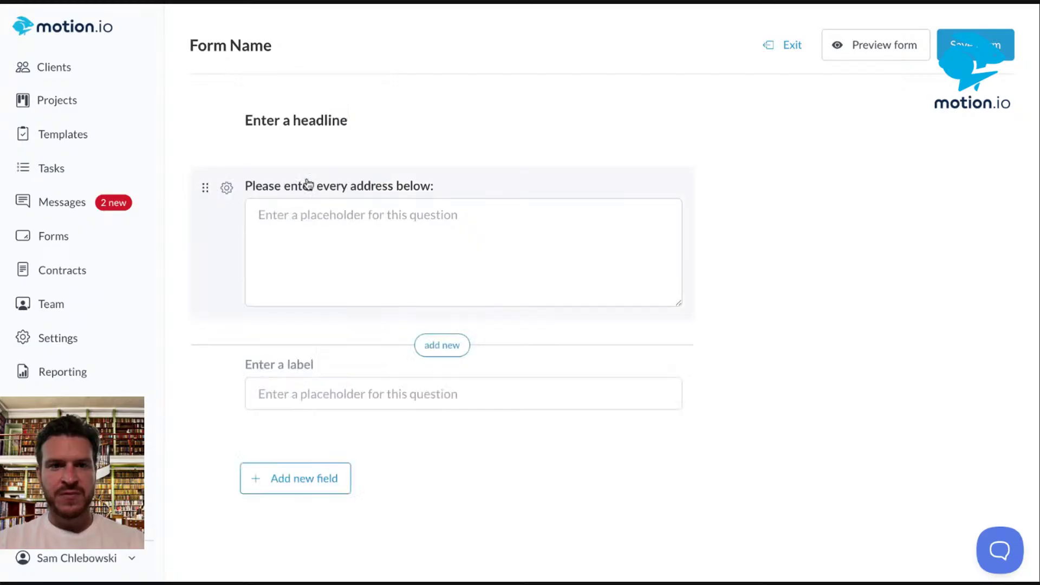
drag(206, 367, 206, 190)
click(296, 189)
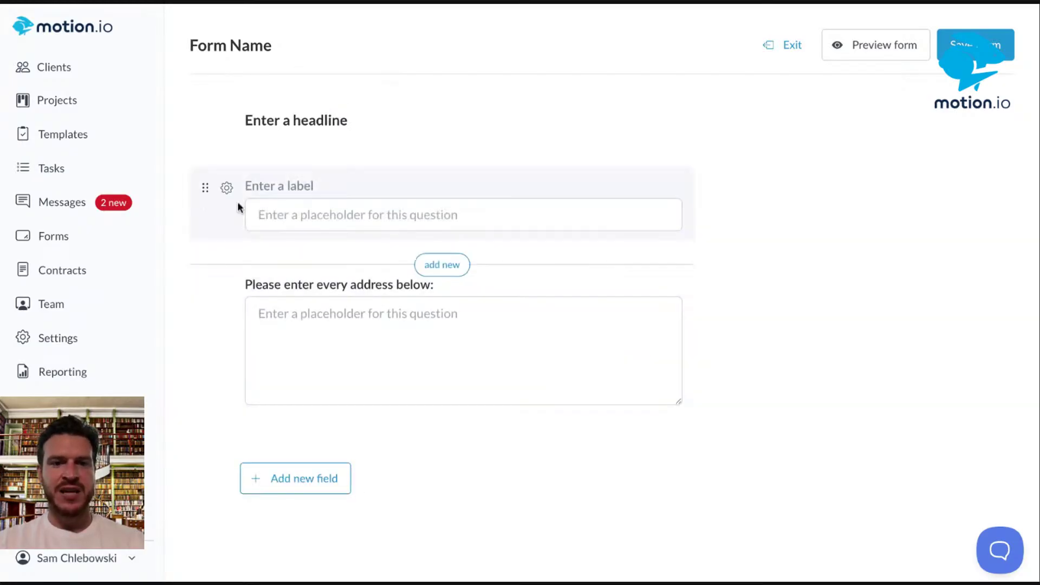
text(How many a)
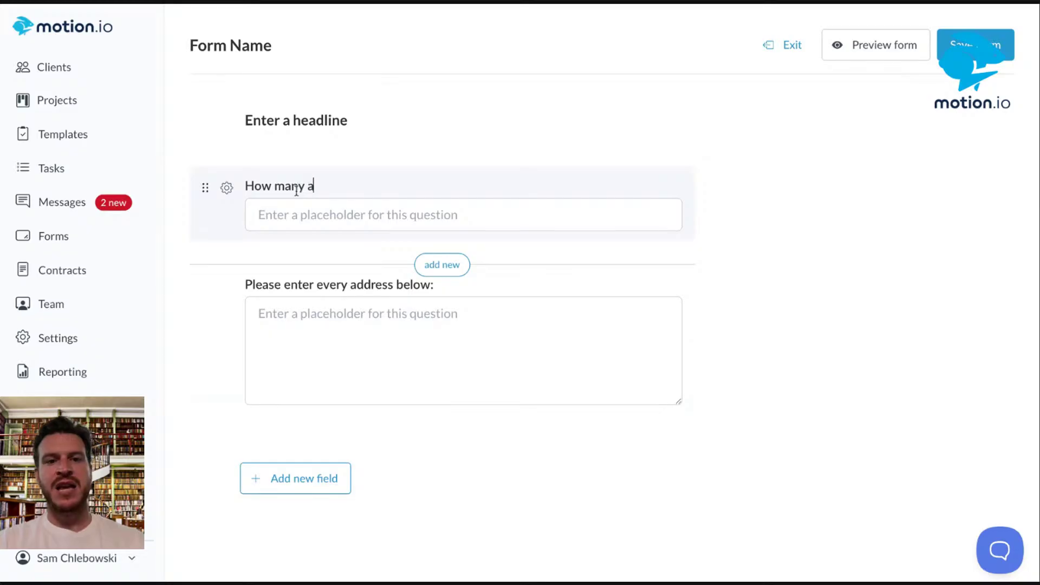
text(ddress have you )
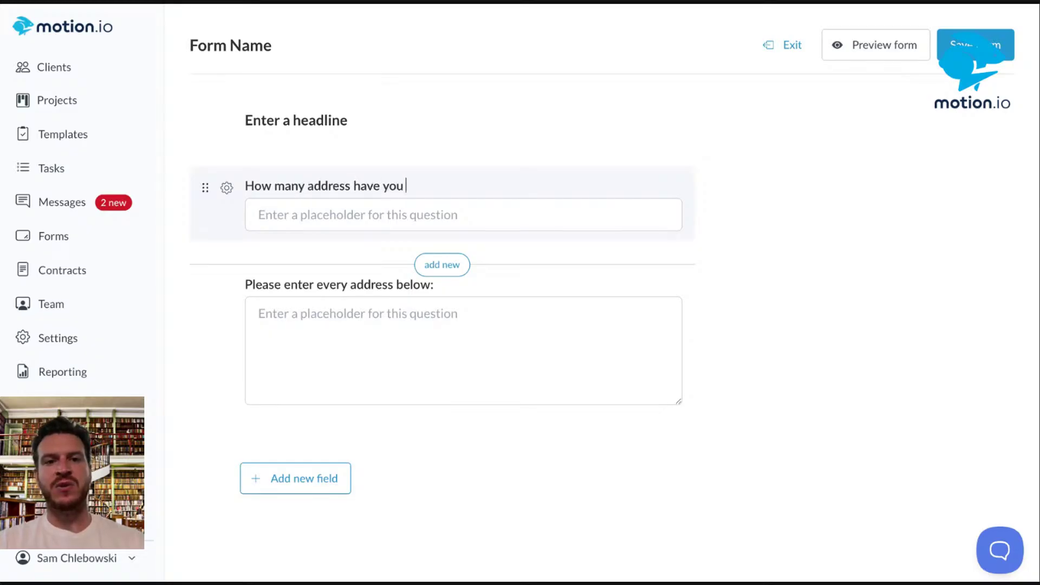
text(lived?)
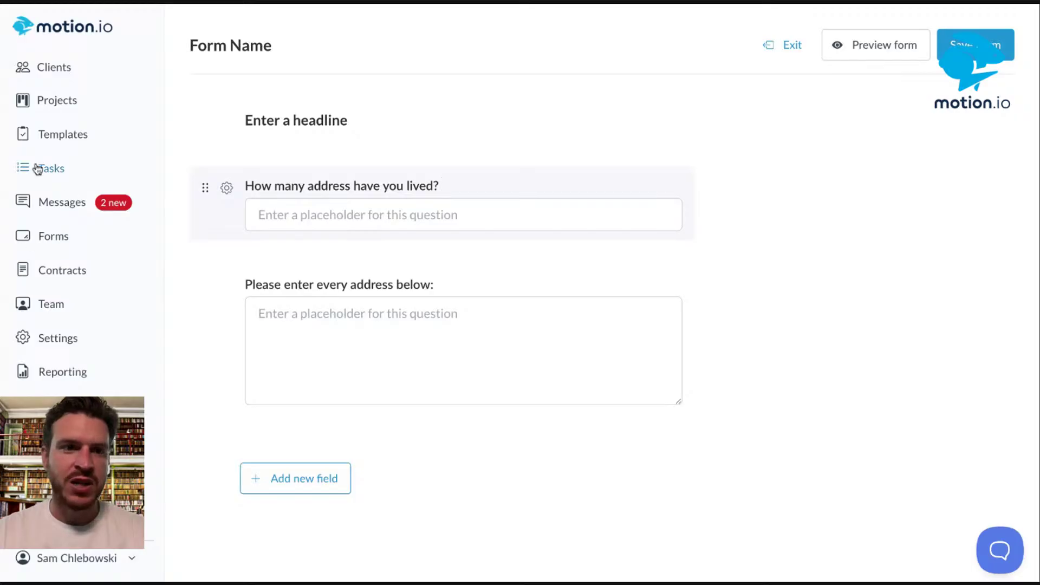
click(67, 112)
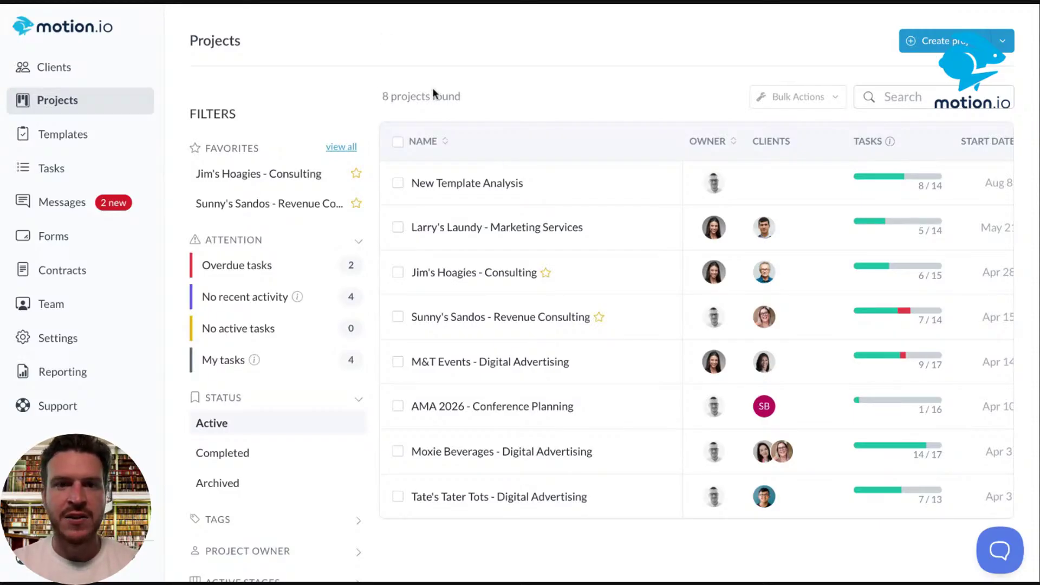
click(476, 231)
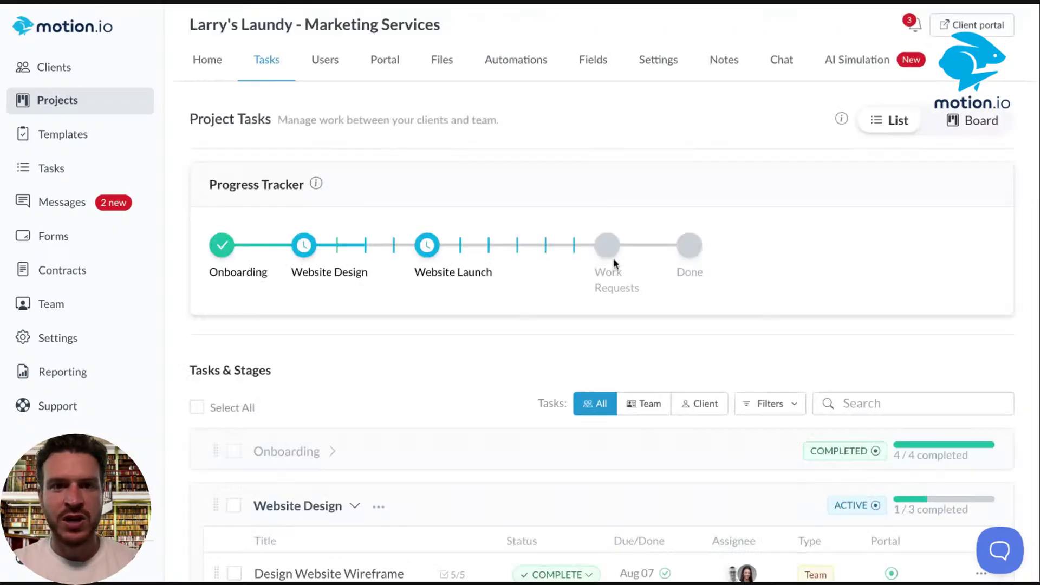
scroll(512, 209, down, 4)
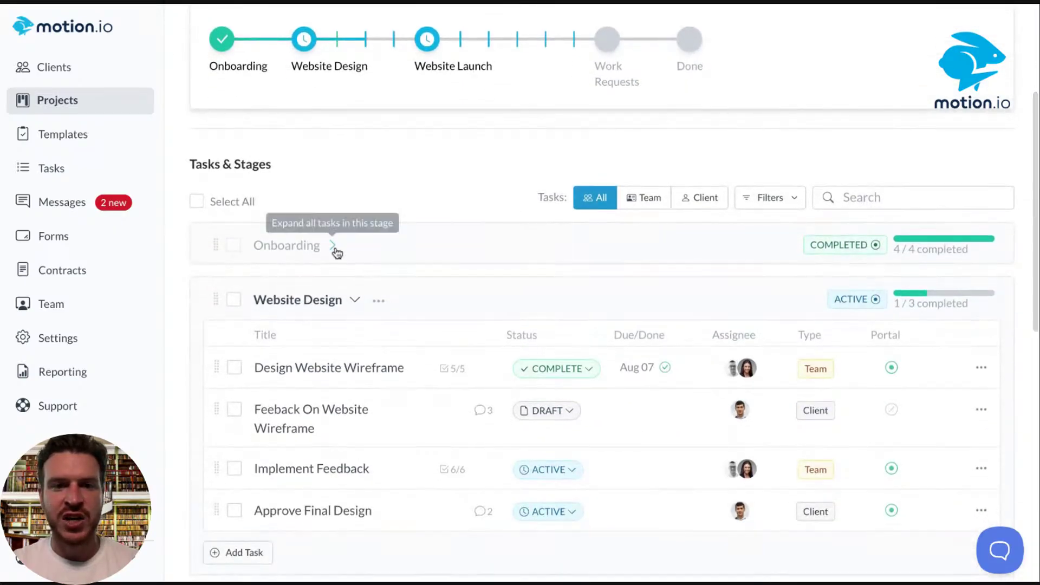
click(332, 246)
scroll(469, 226, down, 3)
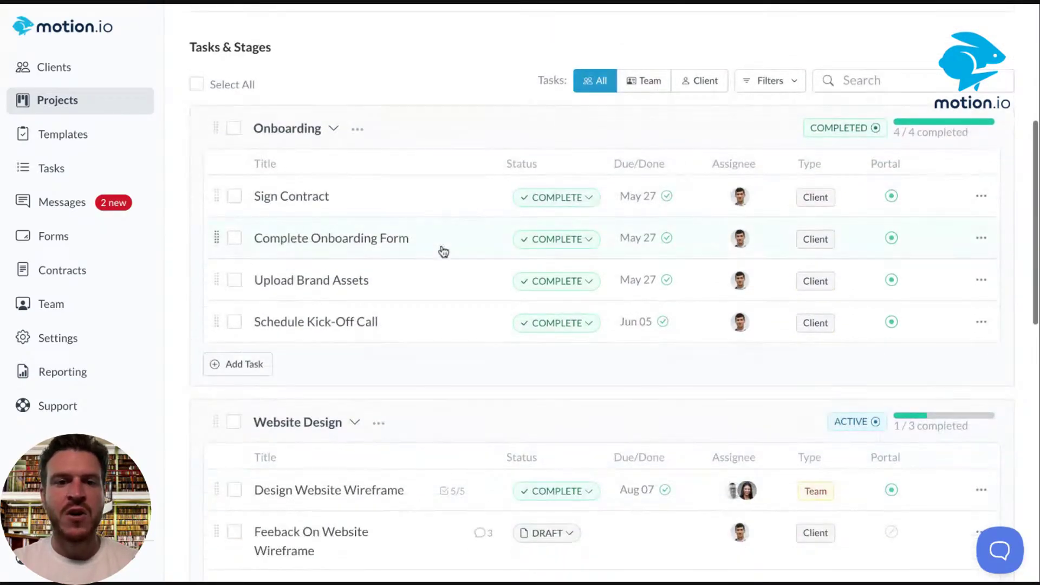
click(437, 242)
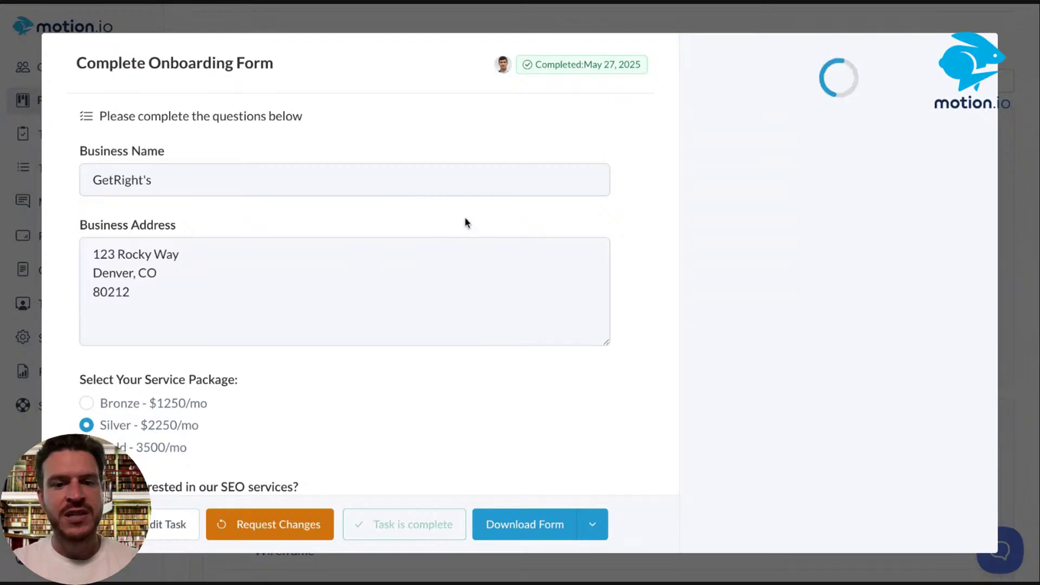
scroll(374, 241, down, 3)
scroll(327, 225, up, 1)
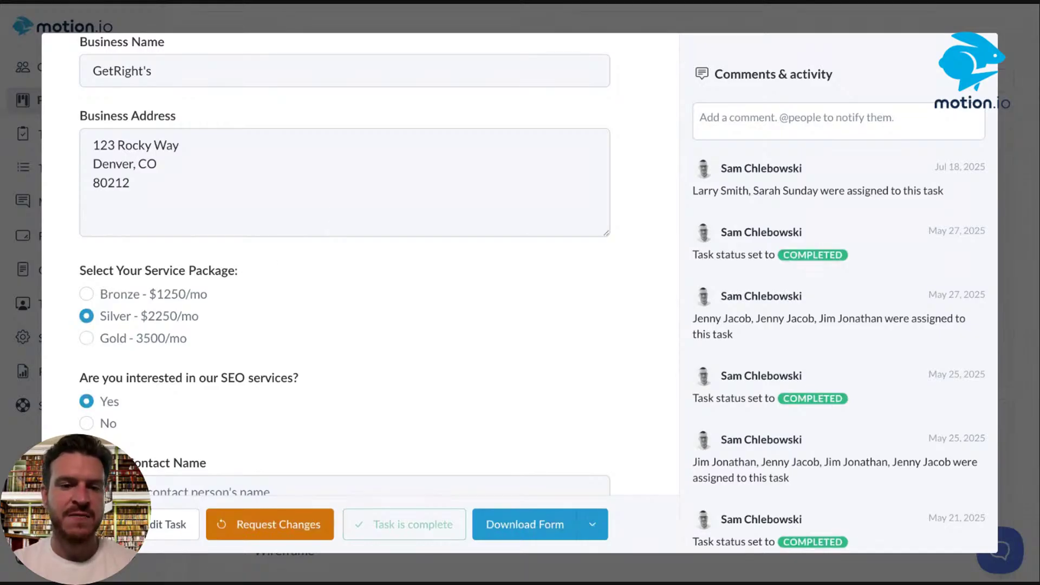
scroll(294, 295, up, 2)
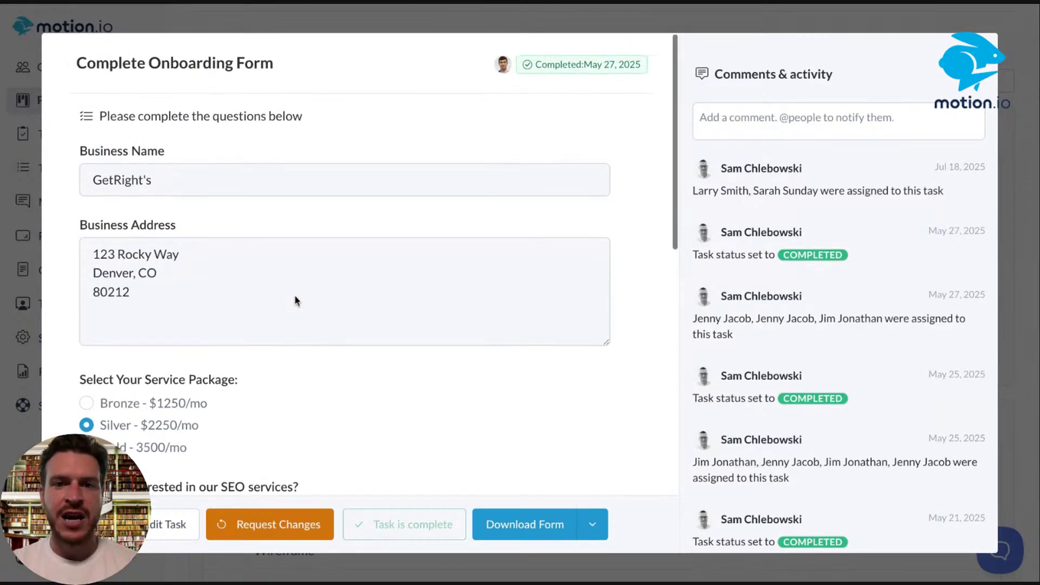
Step: Request changes on the submitted form, asking the client to add addresses 3, 4 and 5
click(290, 522)
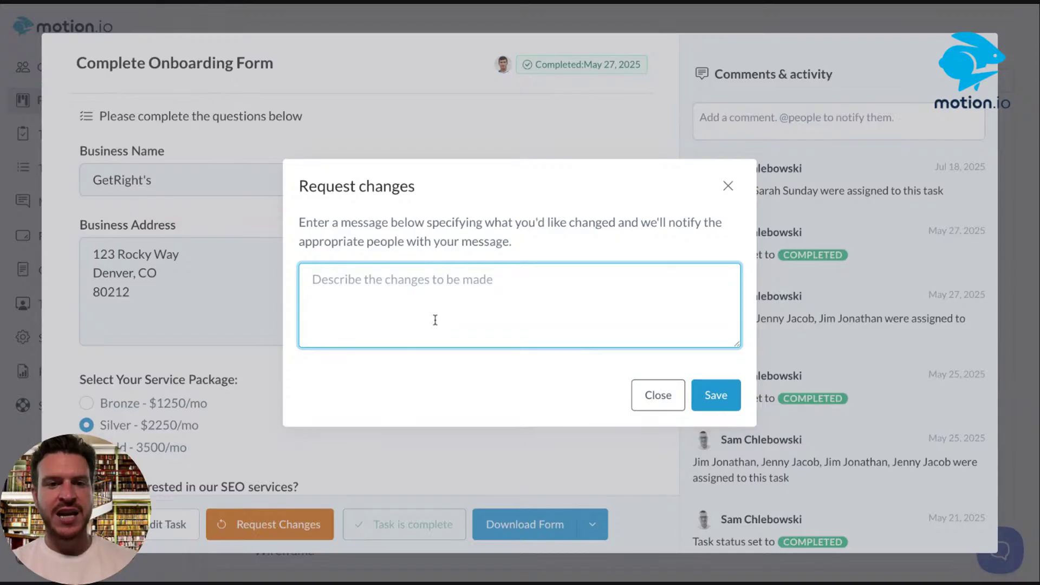
text(Hi - it looks like you d)
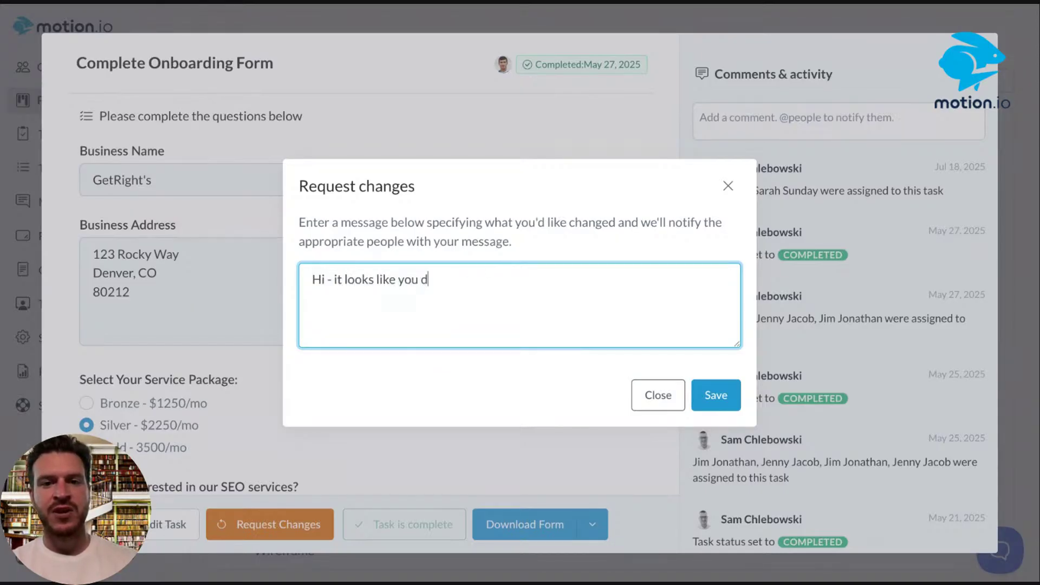
text(idn't include every addres)
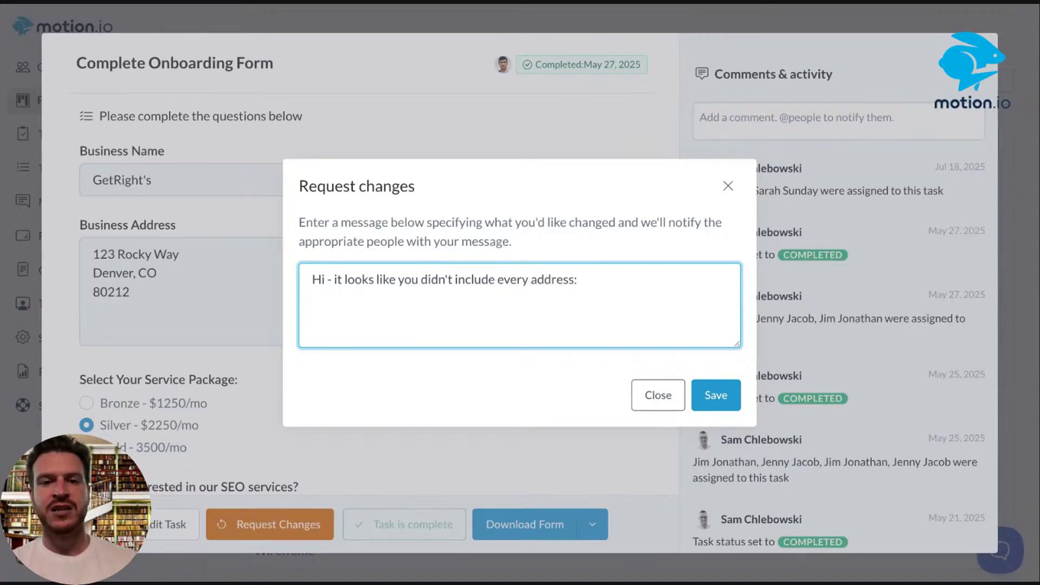
text(s. Please update)
text( your form to pr)
text(ovide)
text(Addres)
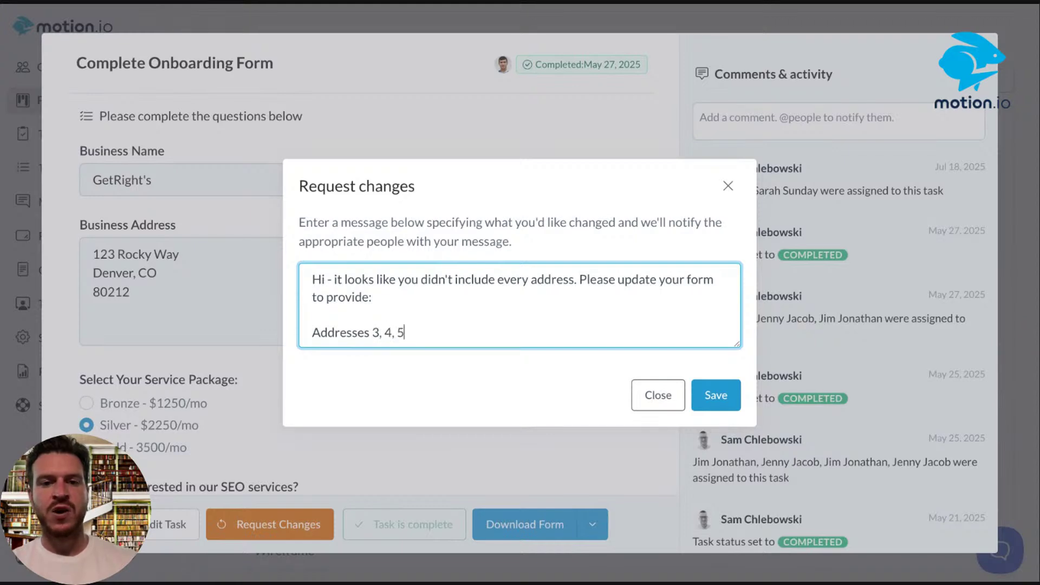
text(ses 3, 4, 5)
click(714, 392)
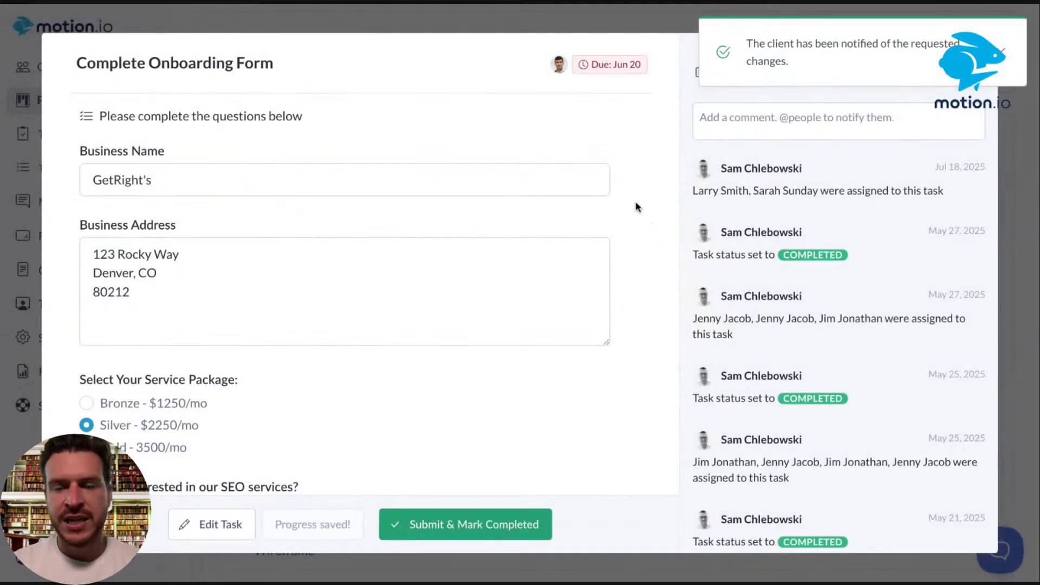
Step: Dismiss the client-notified notice and close the Complete Onboarding Form task
click(1002, 52)
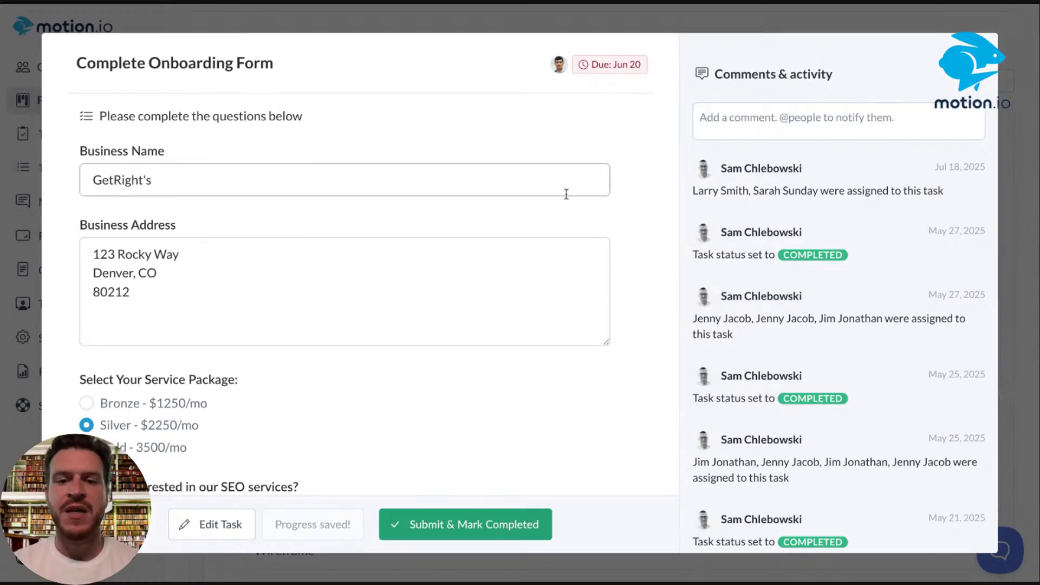
key(Escape)
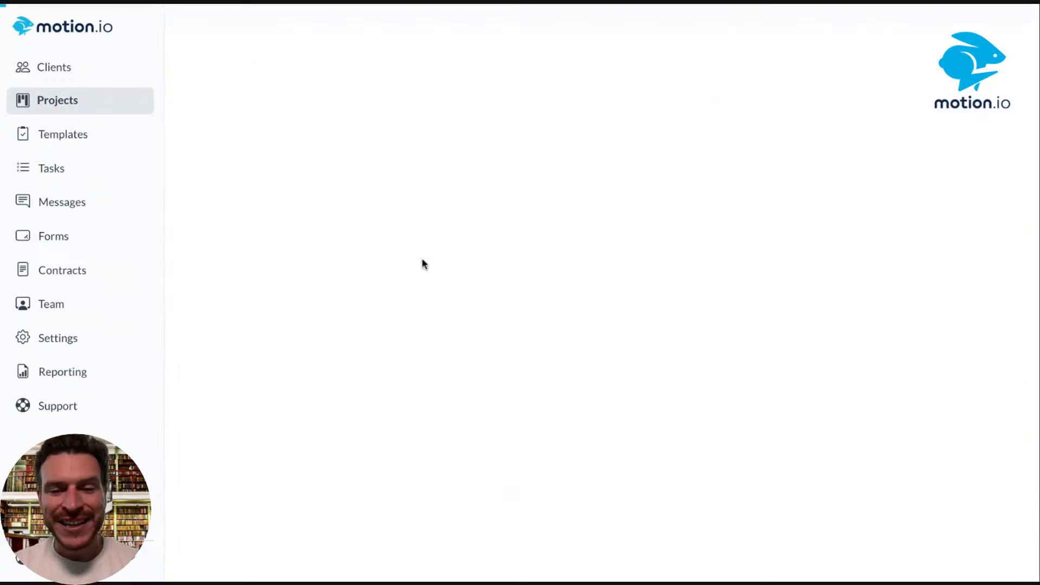
scroll(589, 285, down, 4)
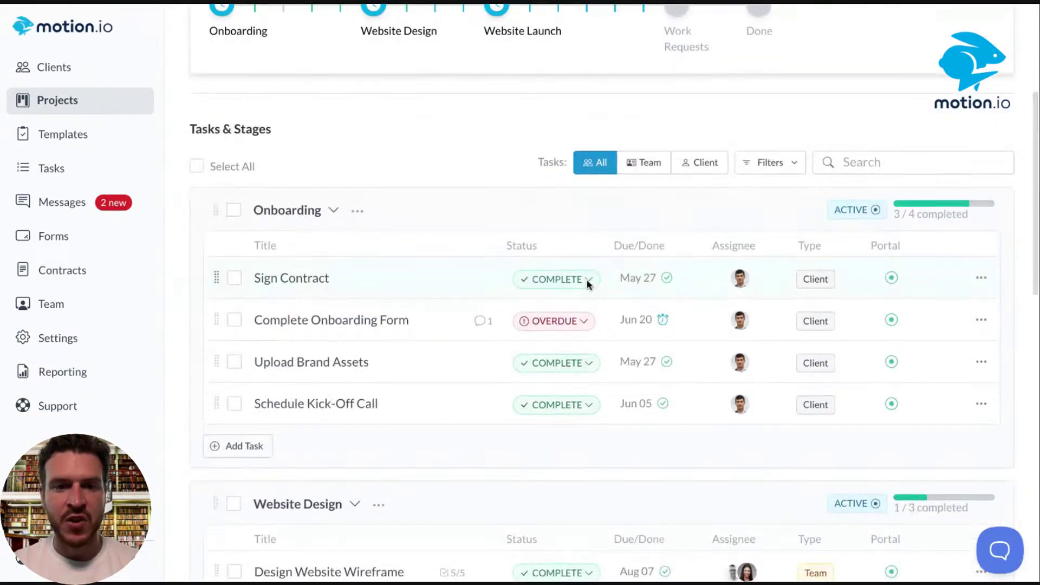
Step: Change the Complete Onboarding Form task's due date to Jul 05, 2025 and save
click(981, 320)
click(931, 392)
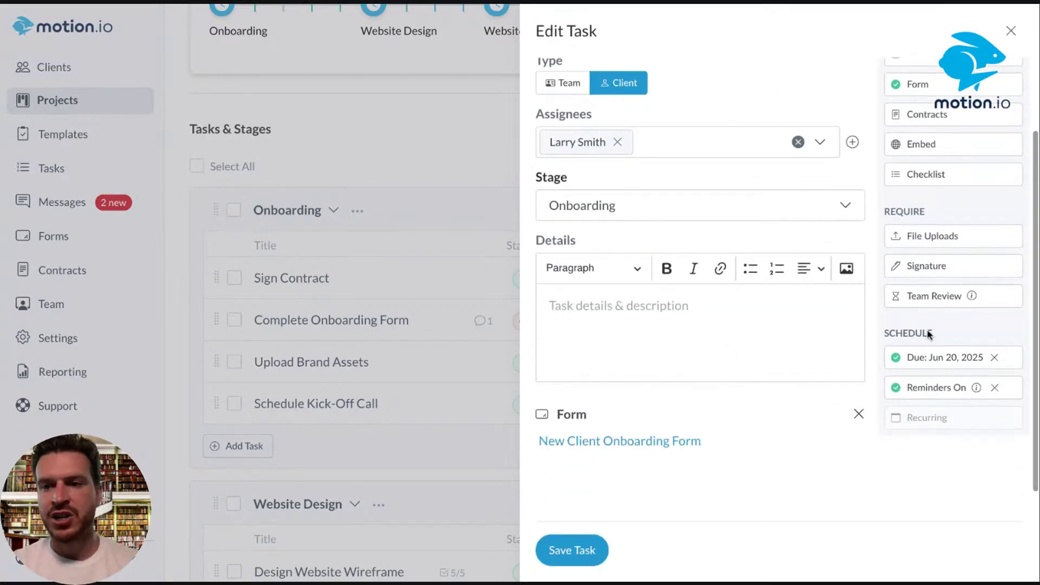
click(956, 361)
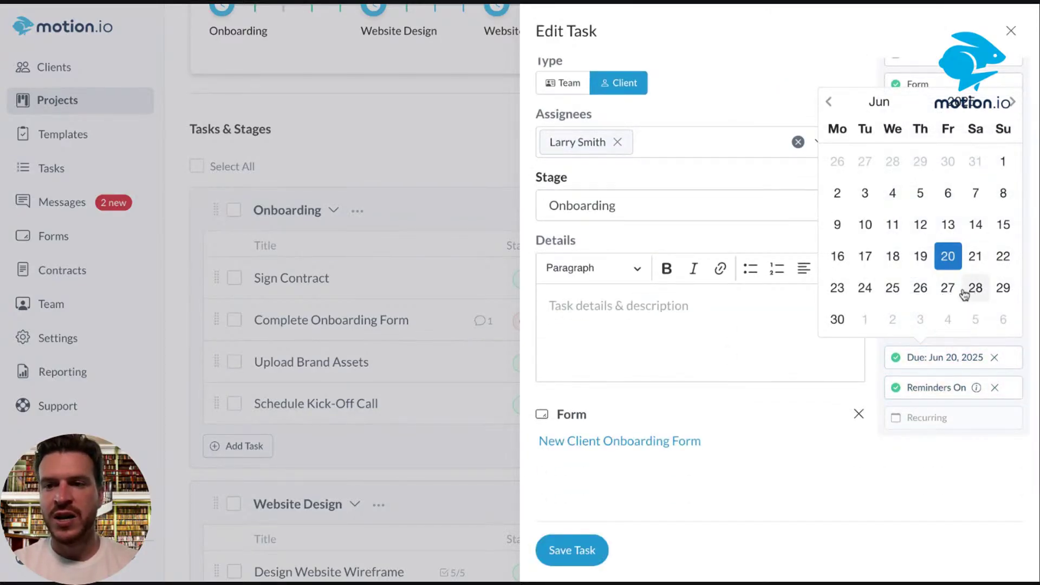
click(1002, 105)
click(982, 204)
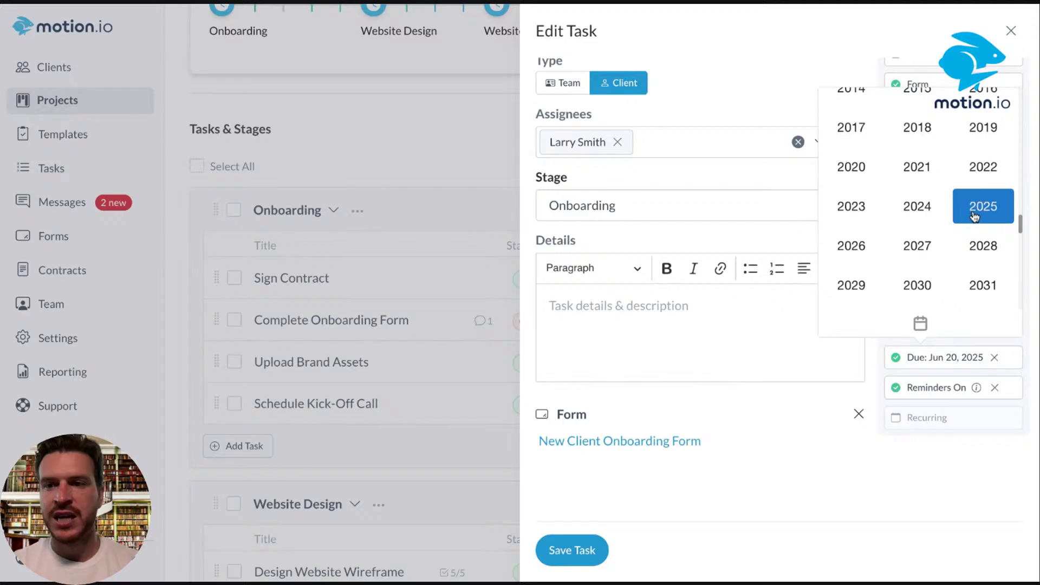
click(1010, 103)
click(1009, 193)
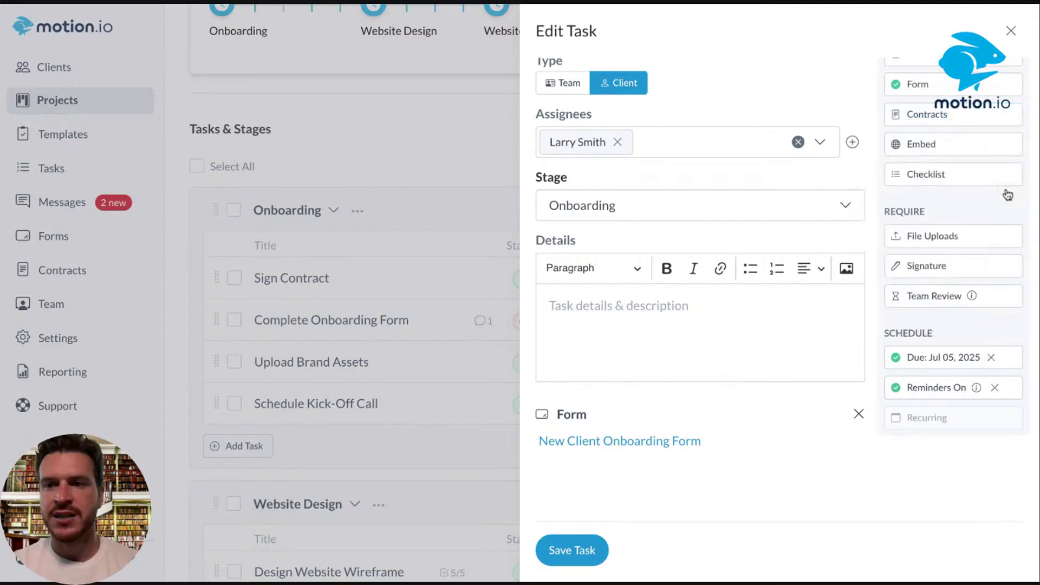
click(579, 550)
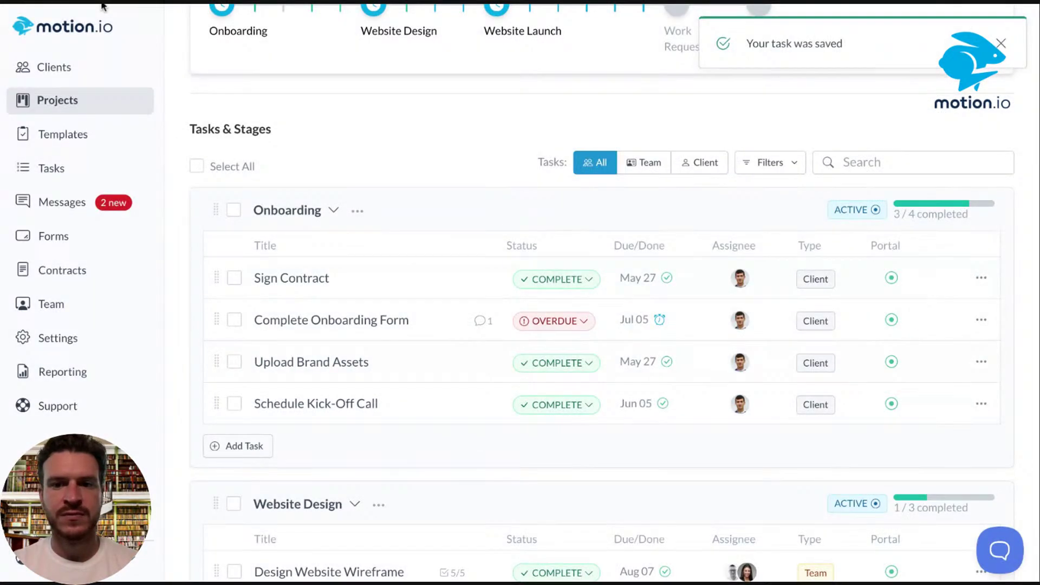
click(981, 320)
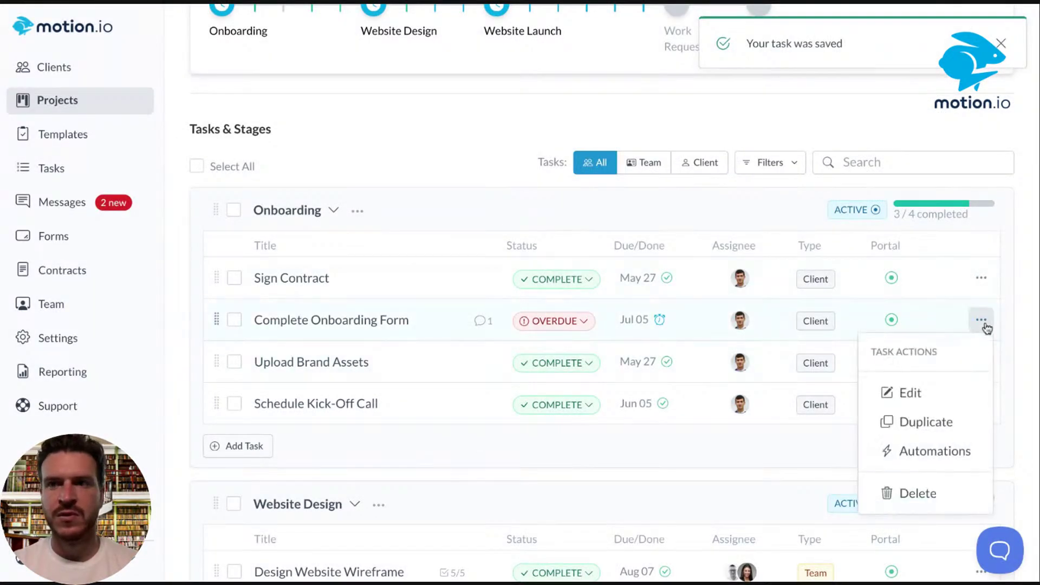
Step: Move the due date to Aug 14, 2025, save, and open the task to view the change request
click(915, 400)
click(940, 443)
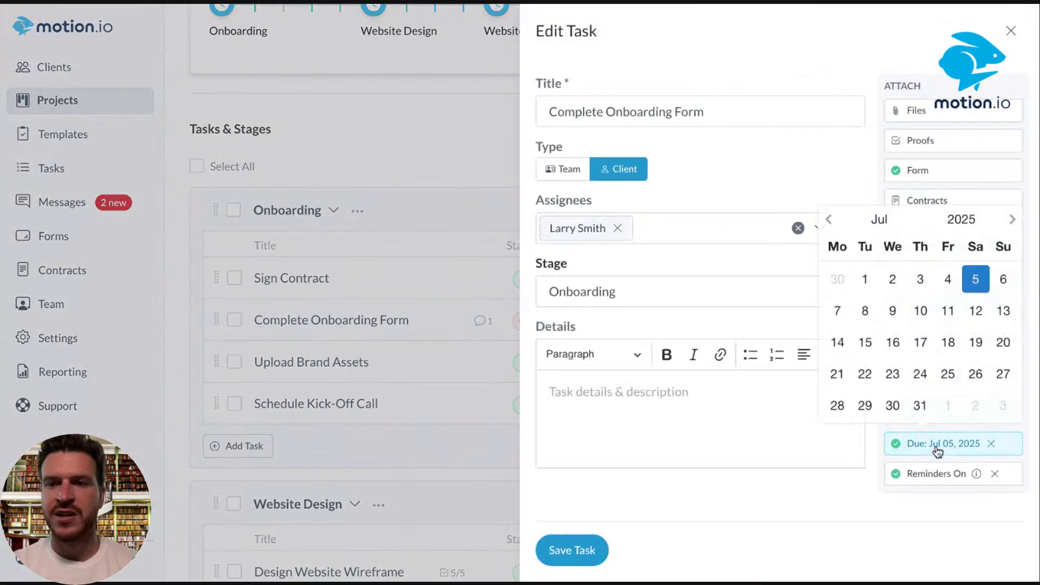
click(1011, 220)
click(947, 343)
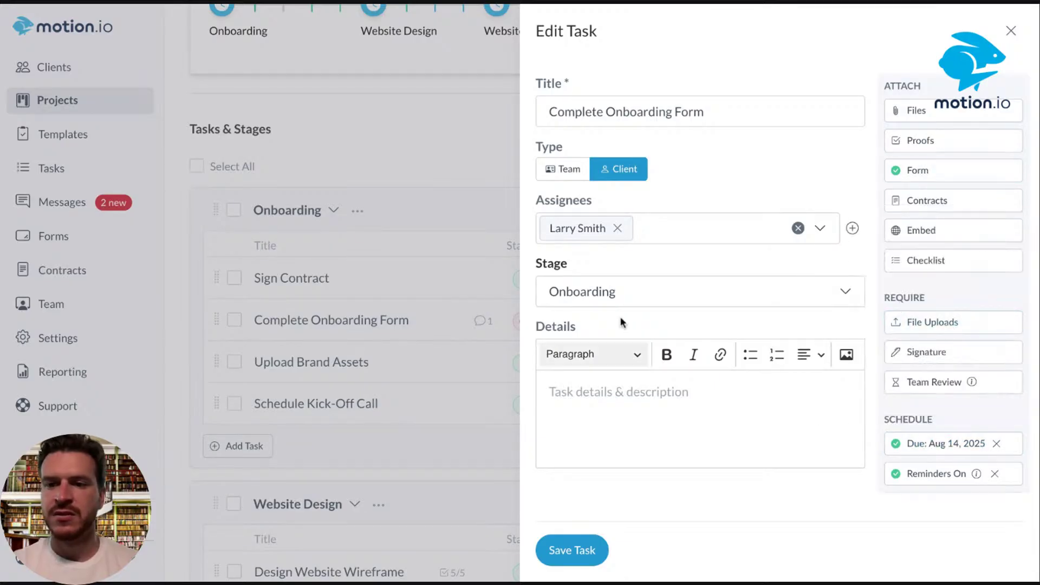
click(572, 550)
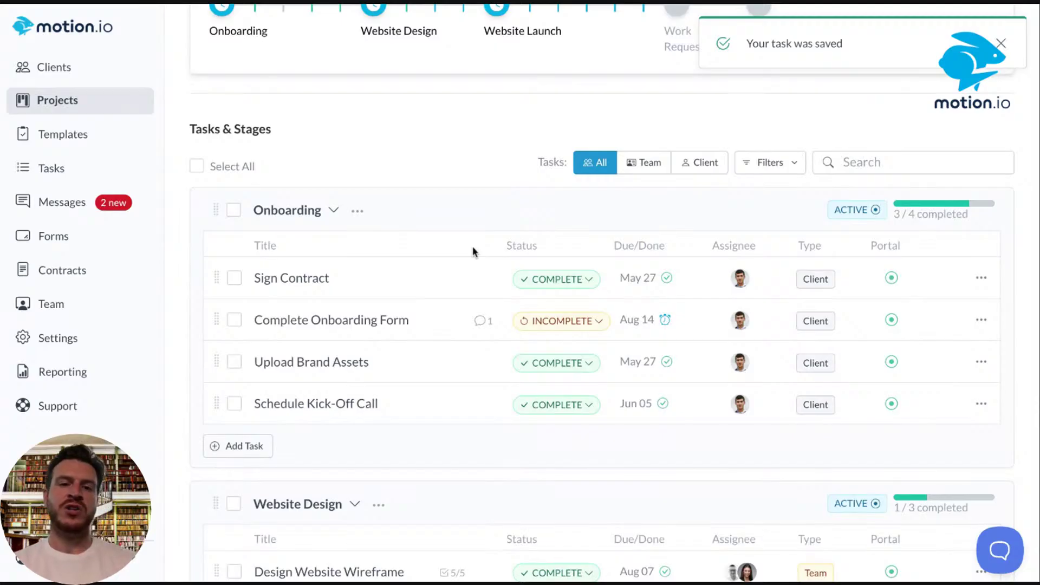
click(402, 322)
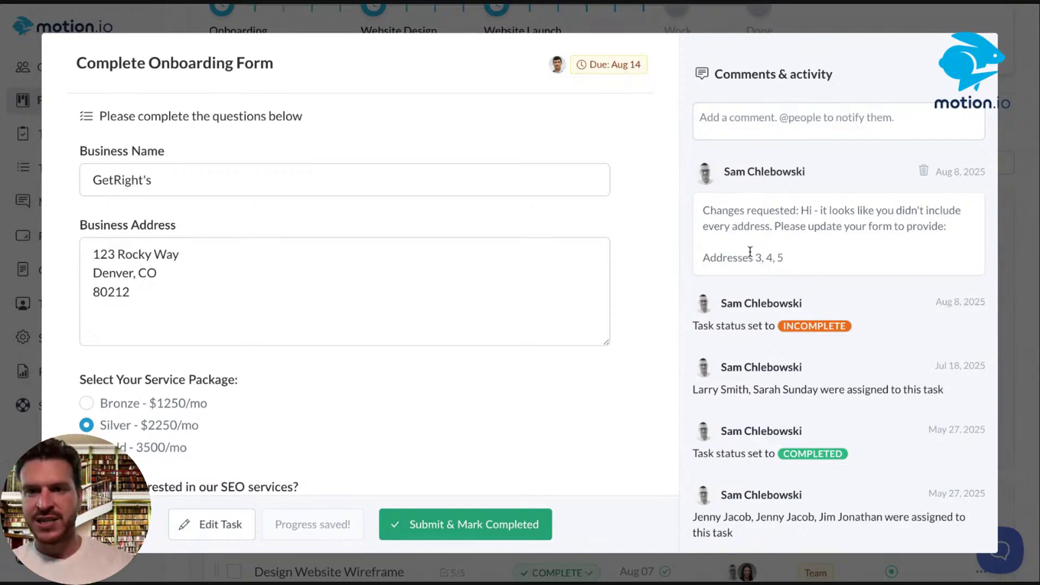
Step: Close the Complete Onboarding Form task, returning to the Tasks & Stages list
click(973, 58)
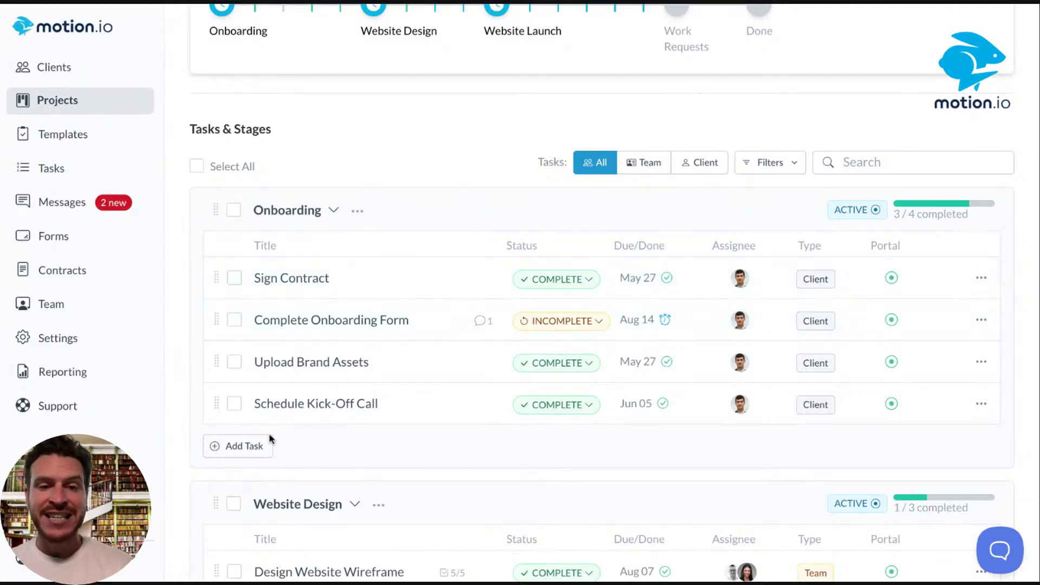
Step: Create a new client task titled 'Complete Address Form' in the Onboarding stage
click(238, 446)
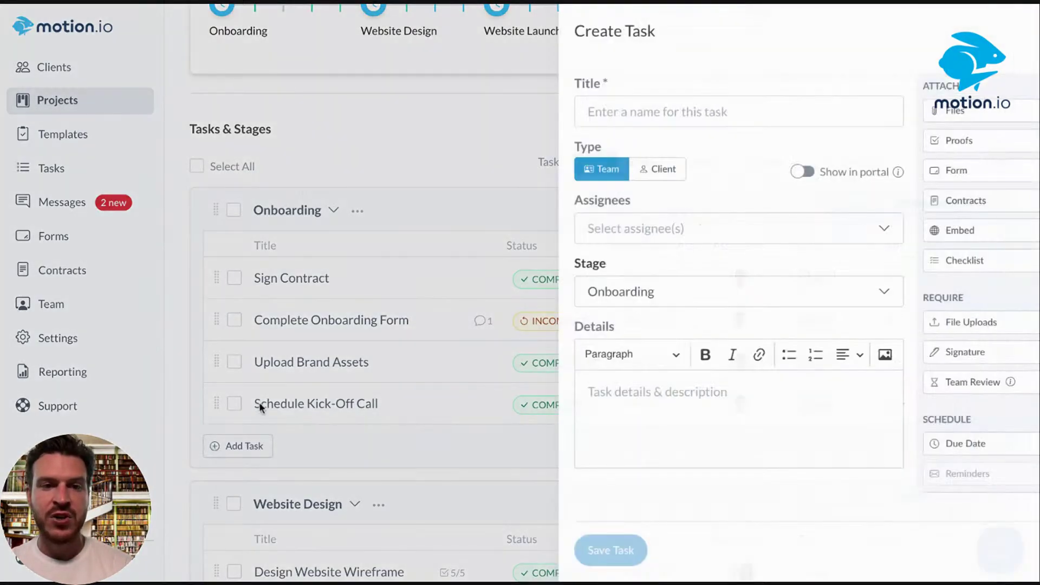
click(703, 115)
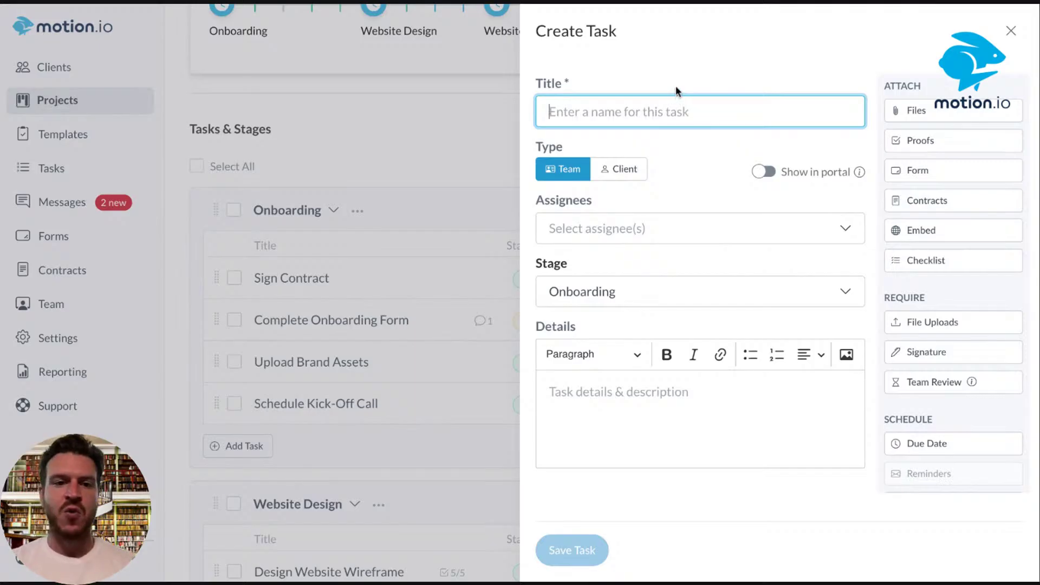
text(Complete A)
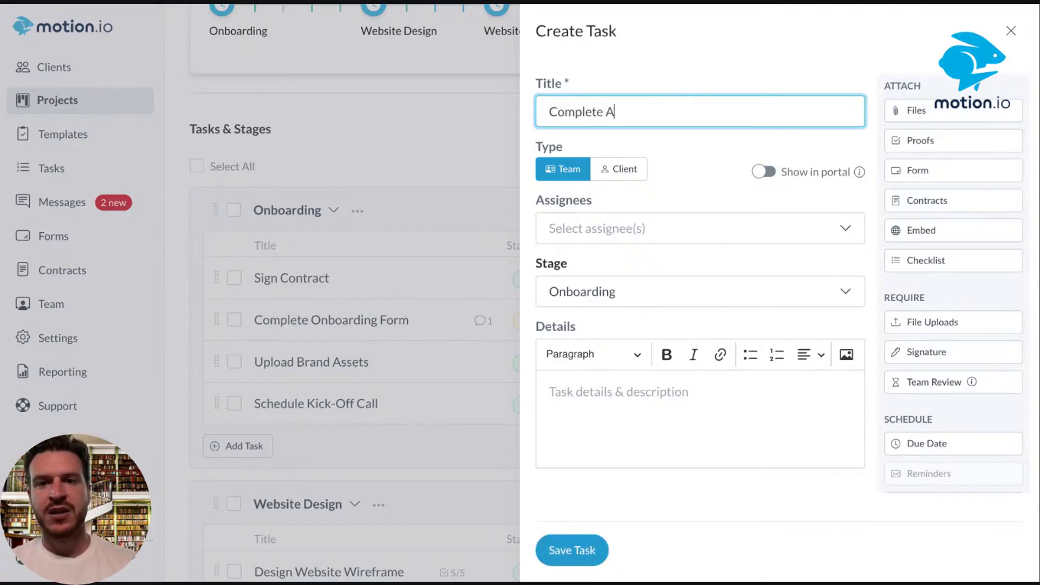
text(ddress Form)
click(624, 168)
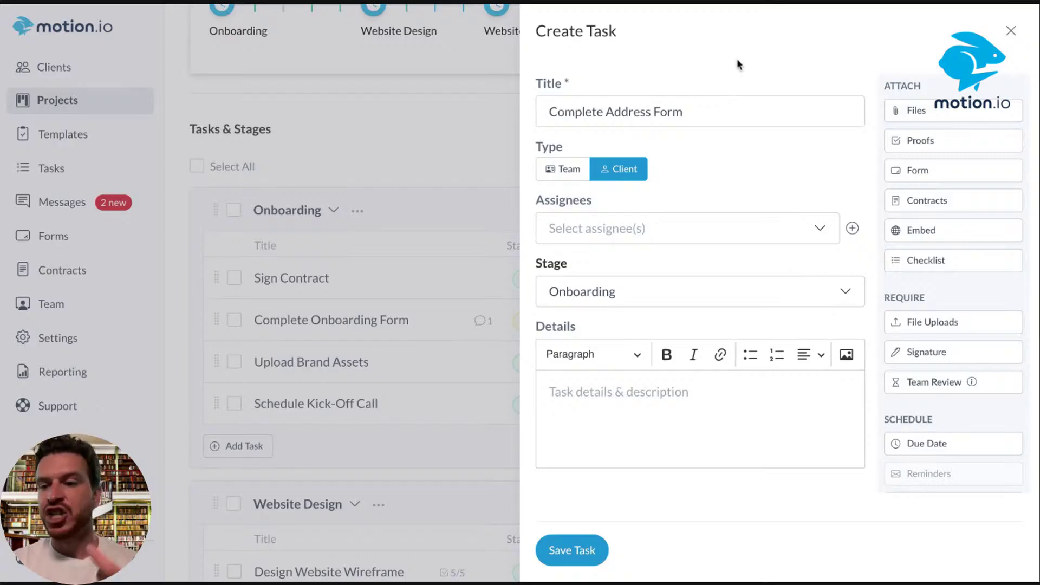
Step: Require team review by a team member and assign the client contact to the task
click(919, 384)
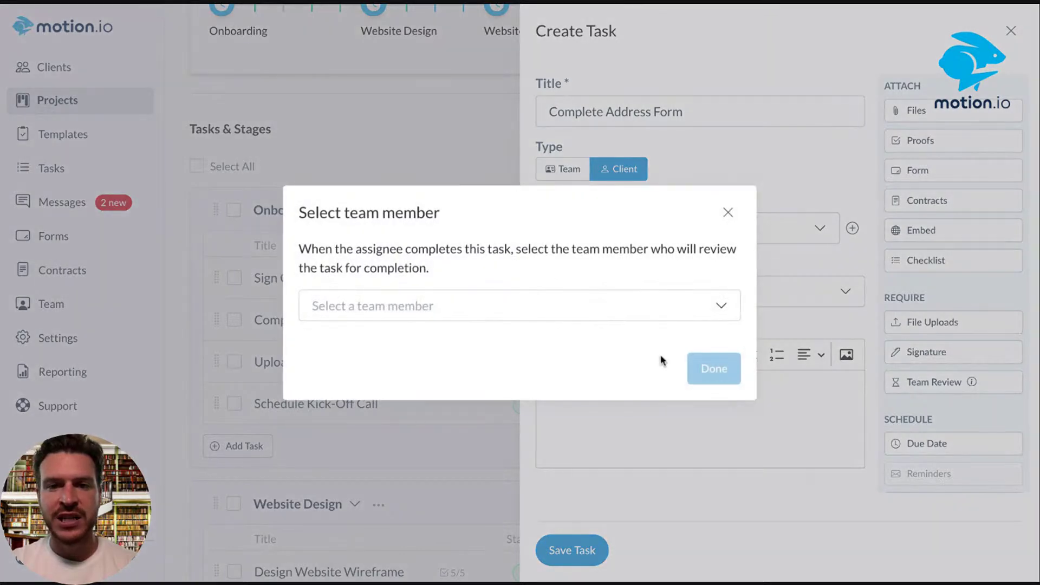
click(657, 305)
click(596, 347)
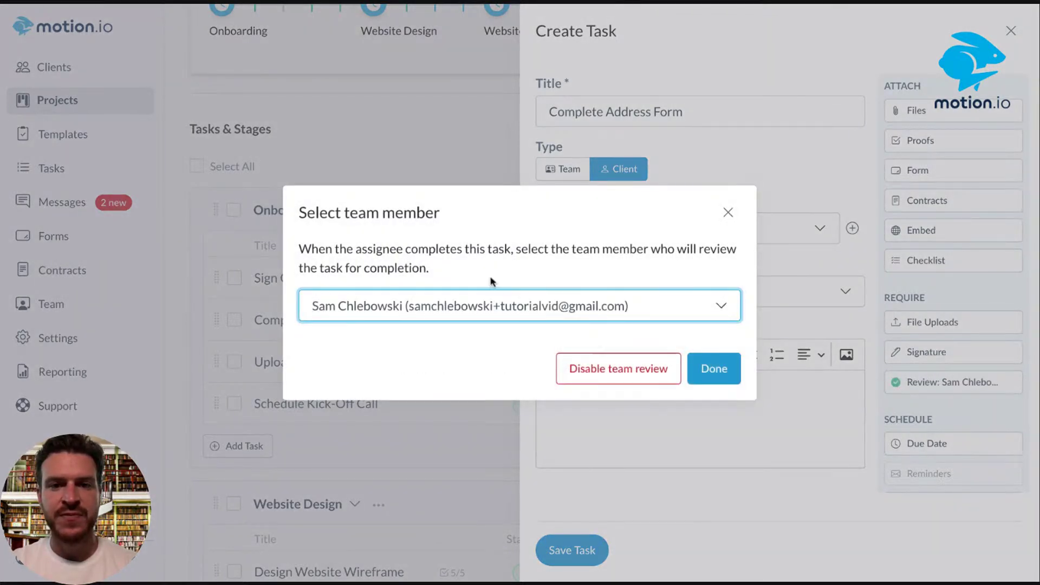
click(717, 369)
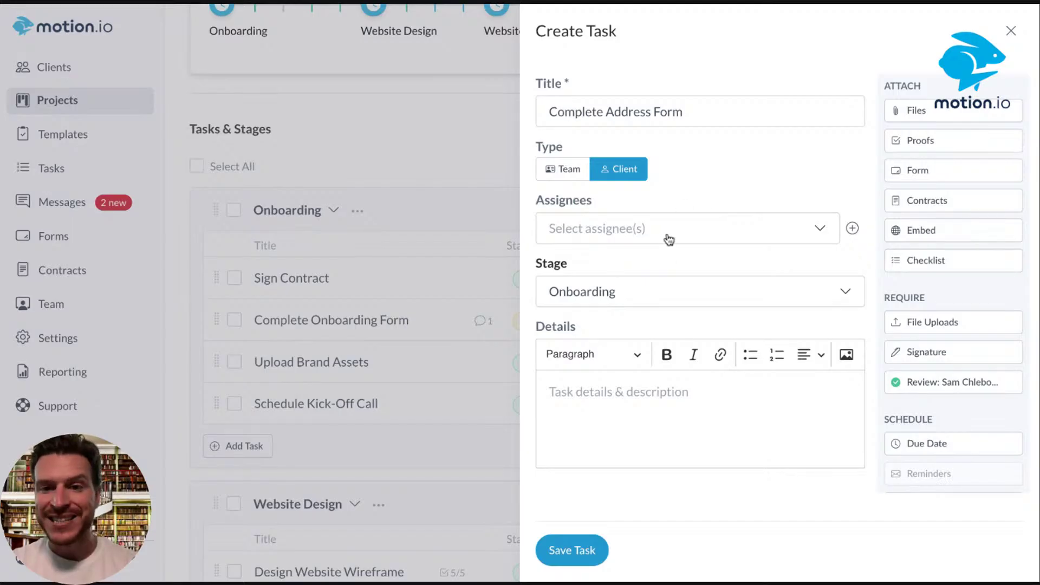
click(650, 228)
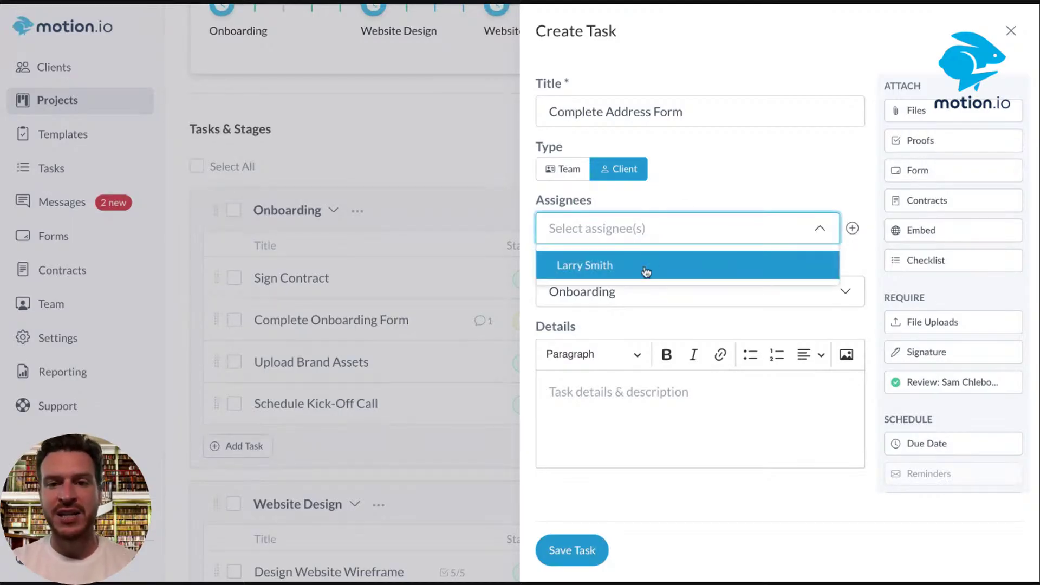
click(643, 272)
click(724, 168)
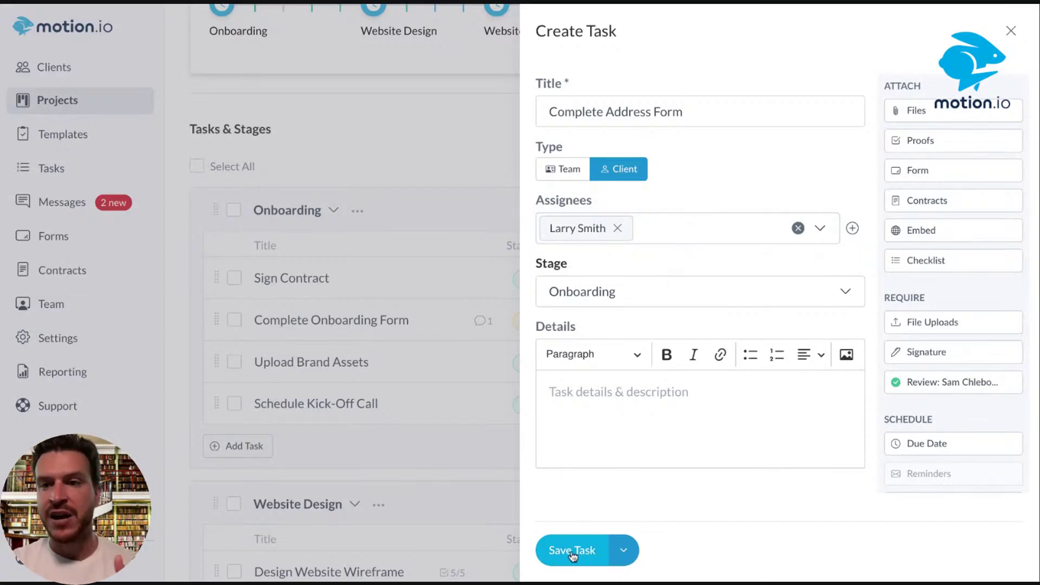
Step: Attach the PPC Client Onboarding form and save Complete Address Form as a draft
click(939, 170)
click(416, 260)
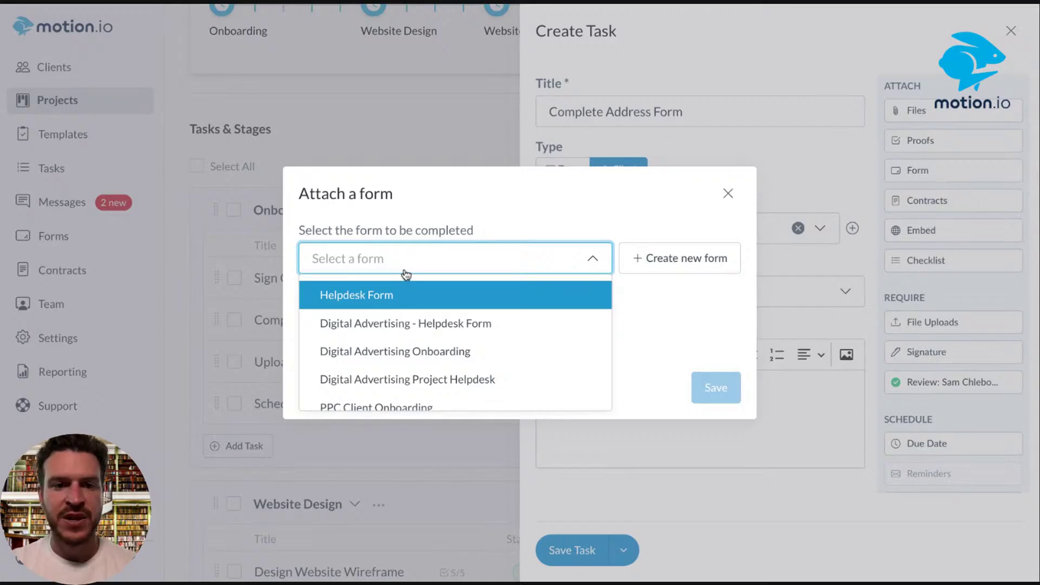
click(382, 407)
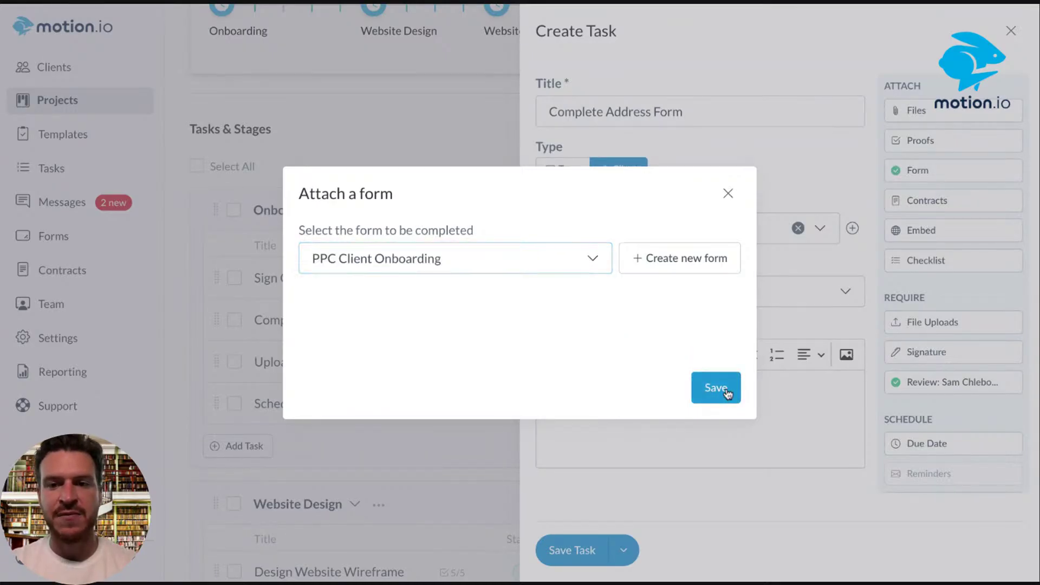
click(720, 389)
click(571, 551)
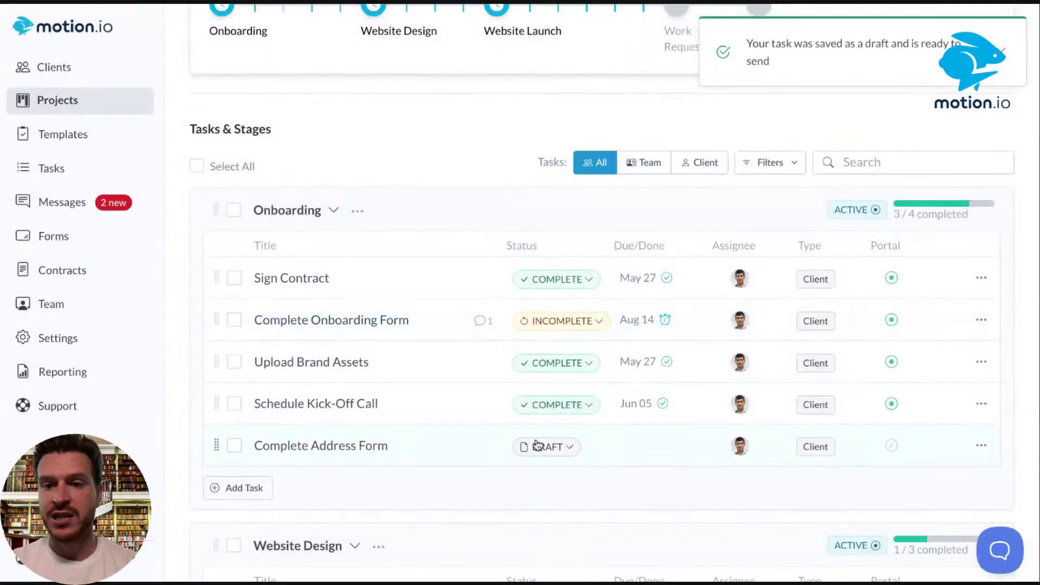
click(536, 445)
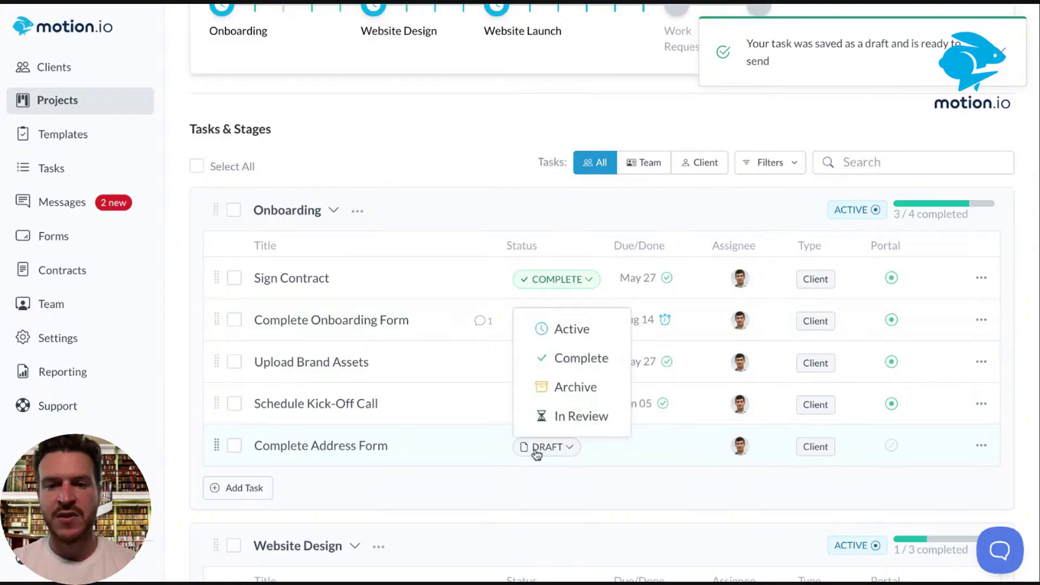
Step: Switch Complete Address Form from Draft to Active, sending it to the client, then mark it In Review
click(561, 341)
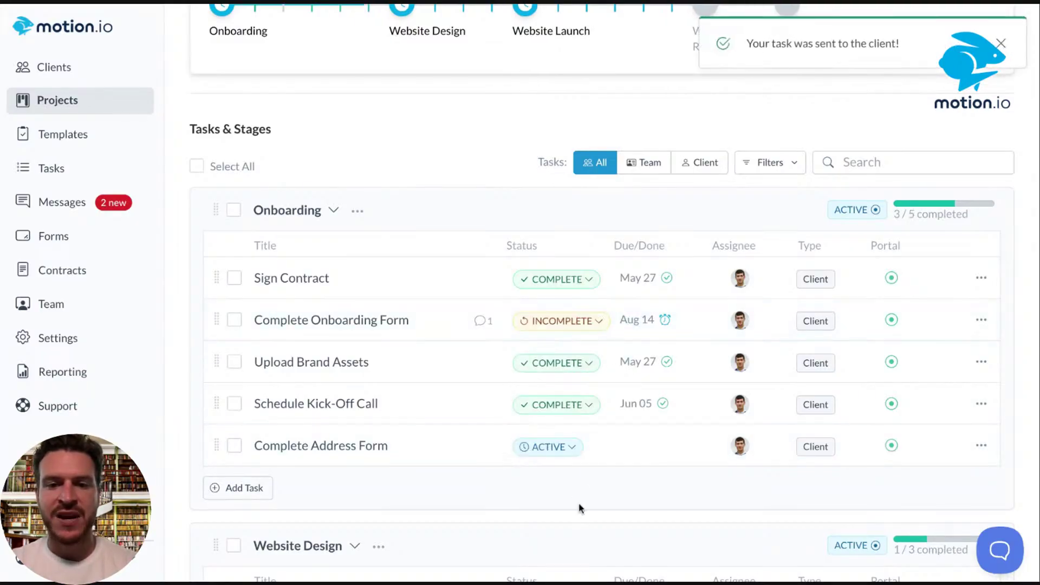
click(549, 446)
click(566, 413)
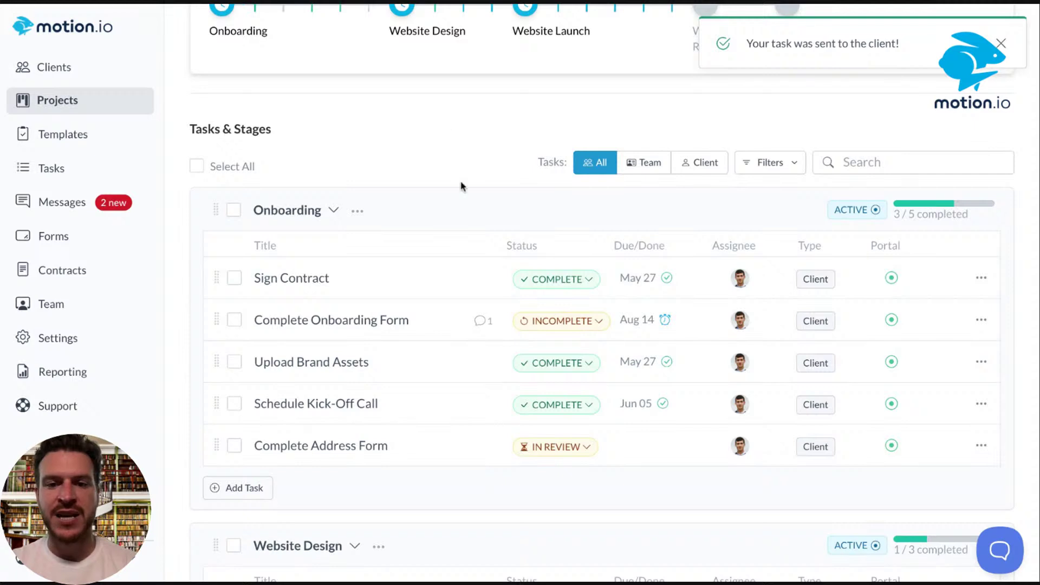
scroll(406, 168, down, 1)
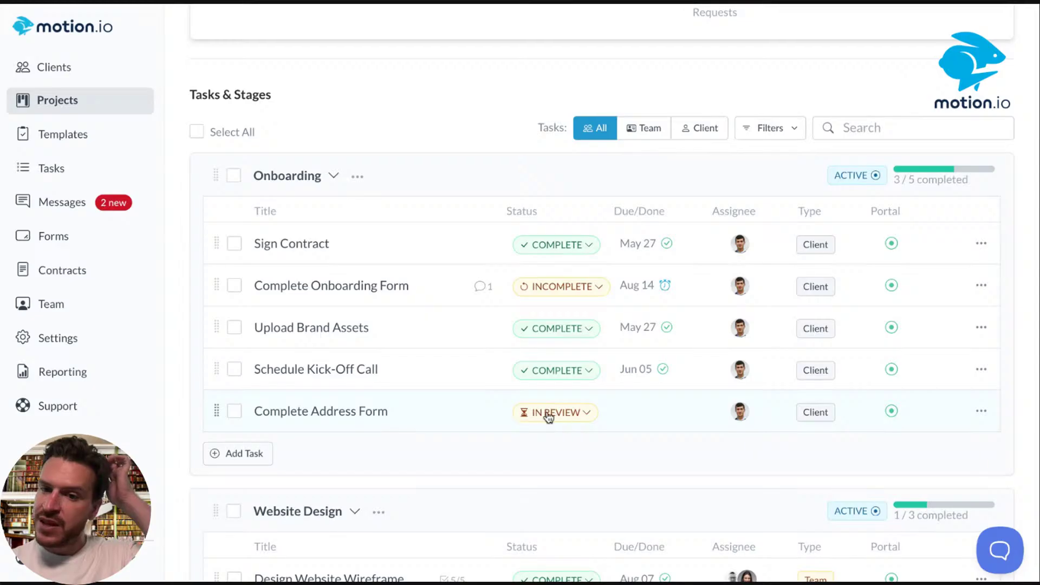
Step: Open Complete Address Form and review its intake form questions and status history
click(461, 417)
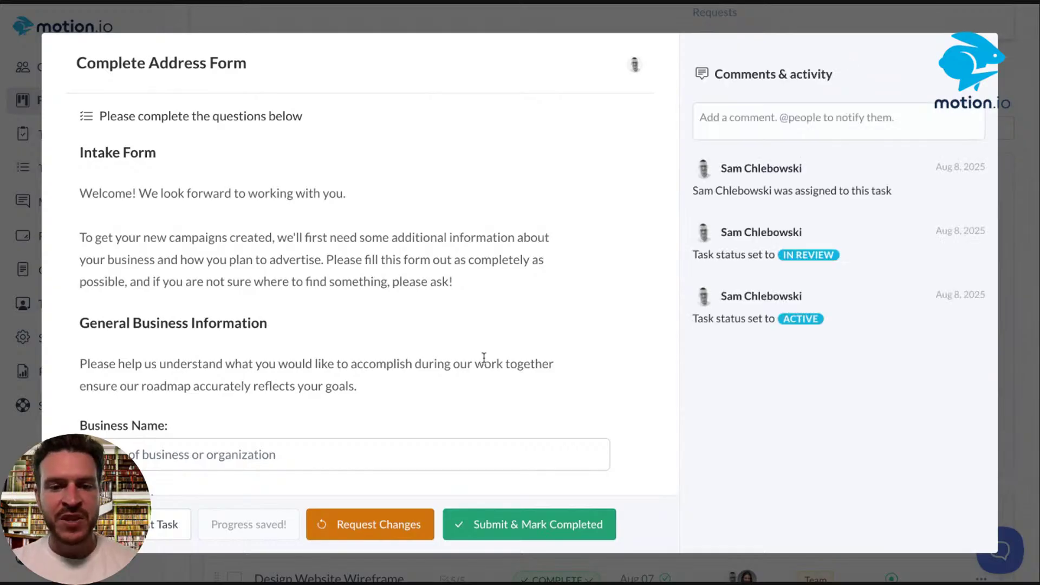
scroll(483, 357, down, 1)
scroll(483, 357, up, 1)
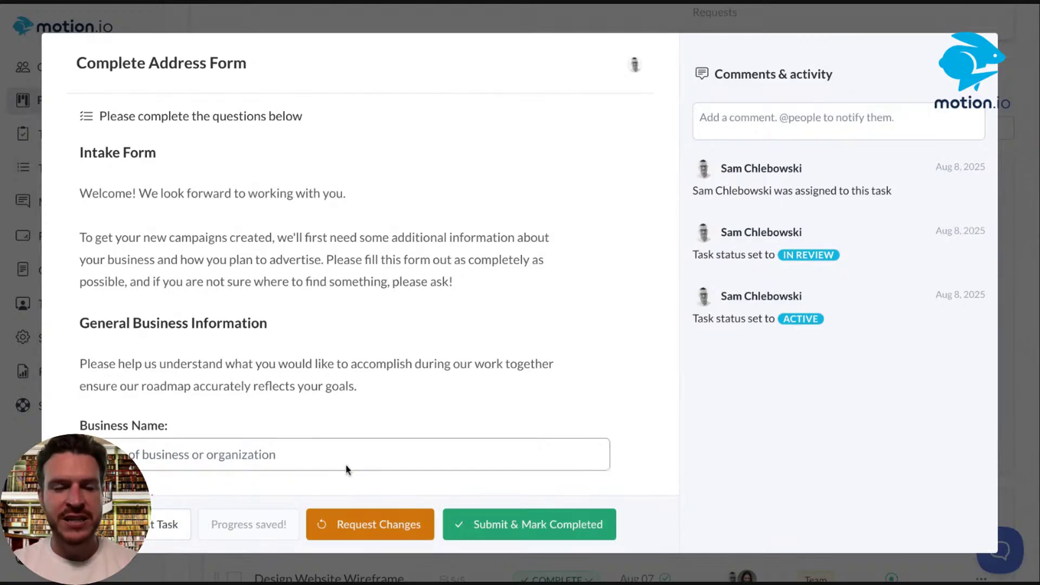
scroll(330, 372, down, 3)
scroll(332, 372, down, 3)
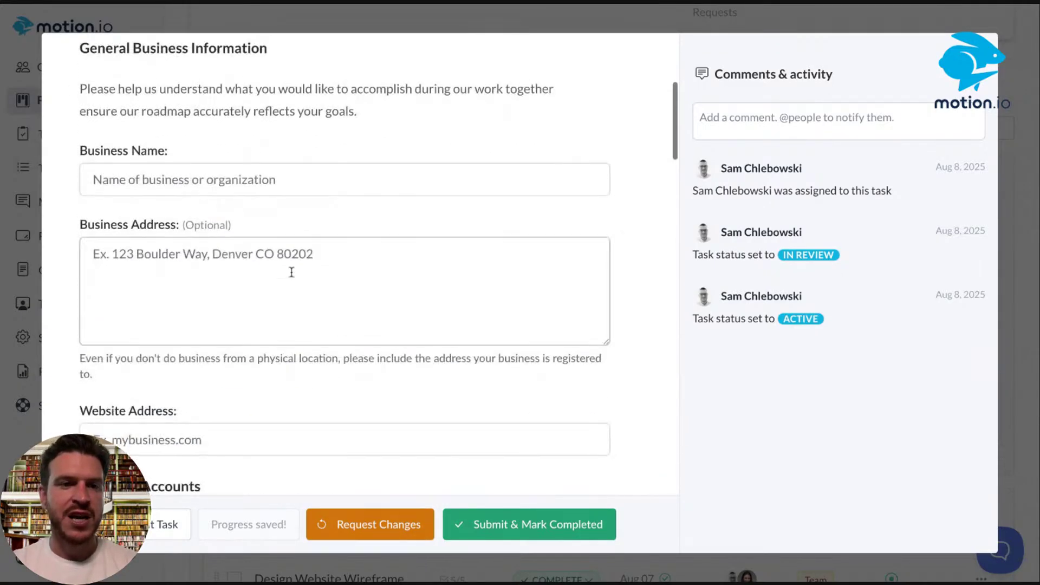
scroll(276, 288, up, 6)
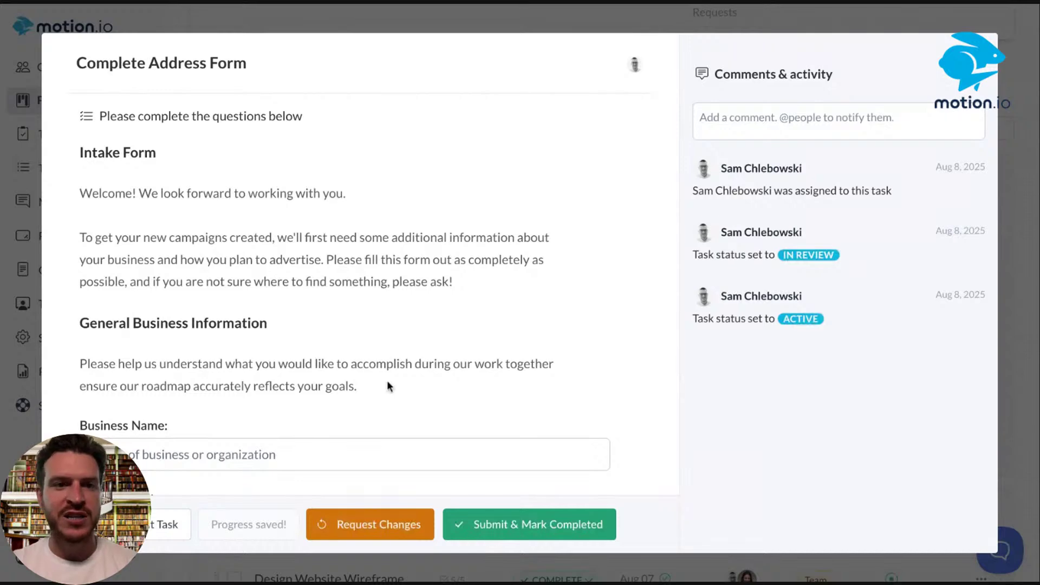
scroll(387, 386, down, 20)
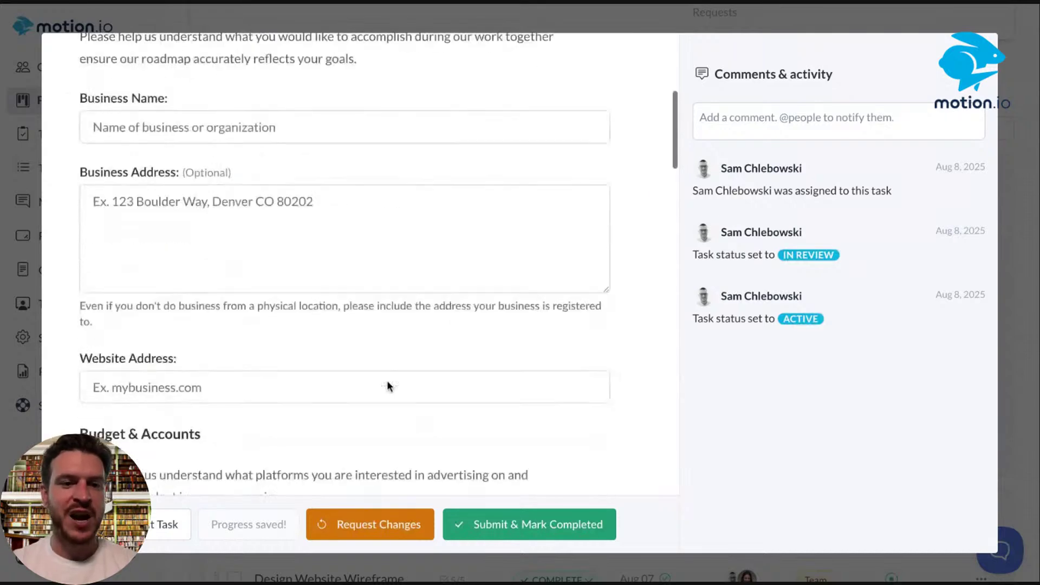
Step: Request changes on Complete Address Form with the note 'Please fill out the form!', then close the task
click(365, 536)
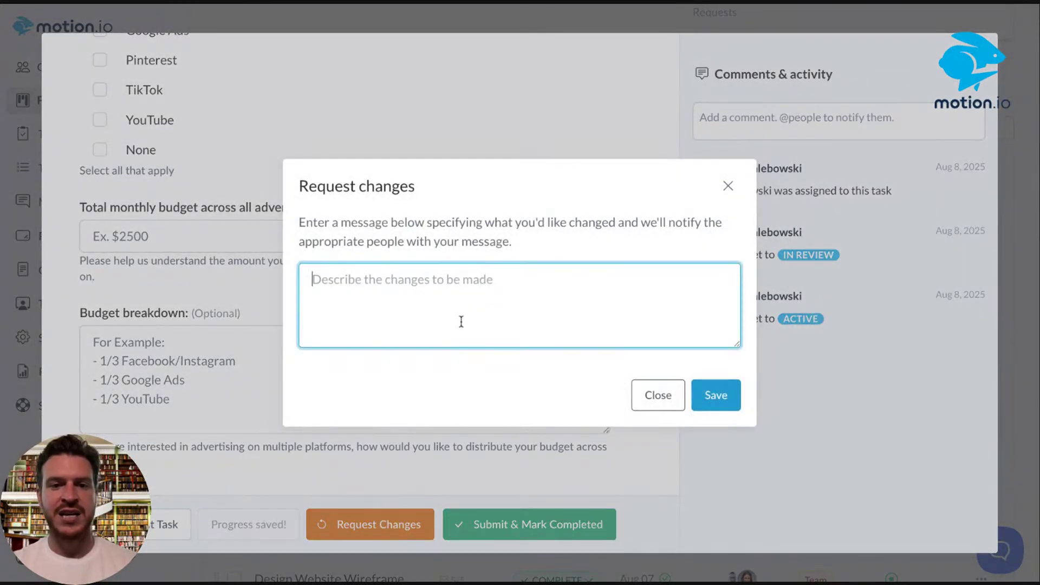
text(pl)
text(lease fill out the form!)
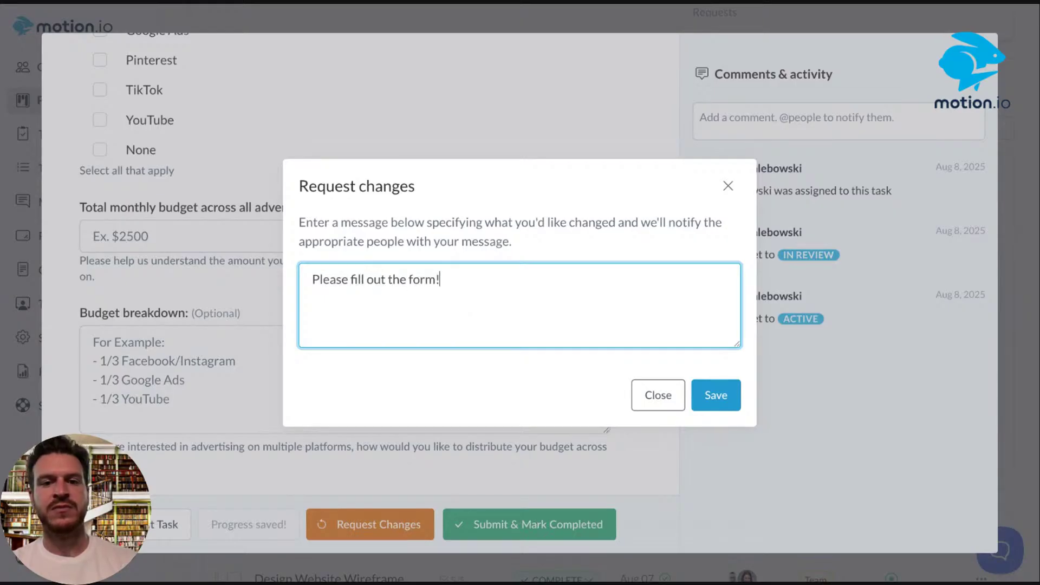
click(713, 395)
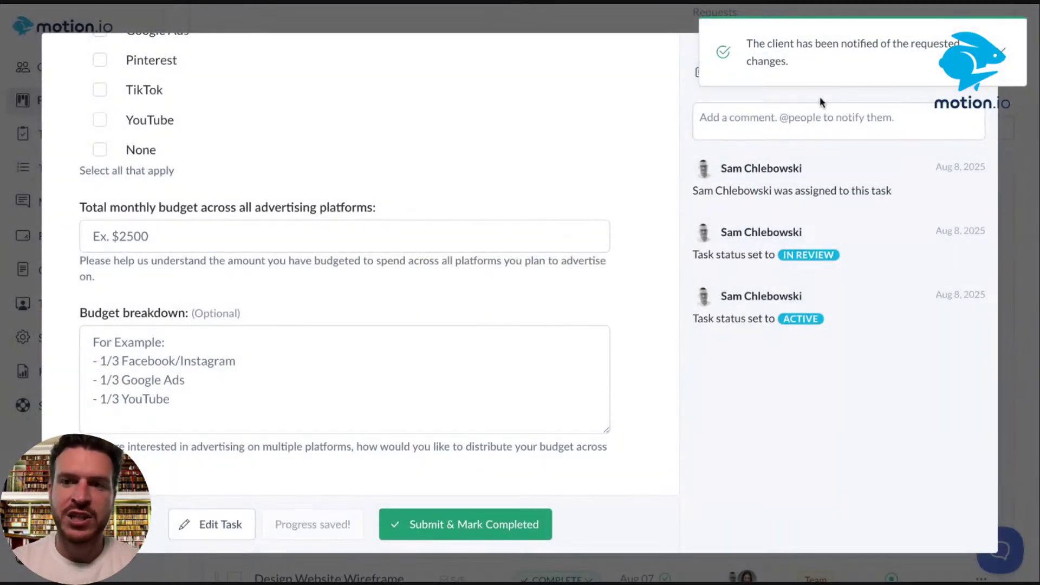
click(996, 61)
click(1001, 62)
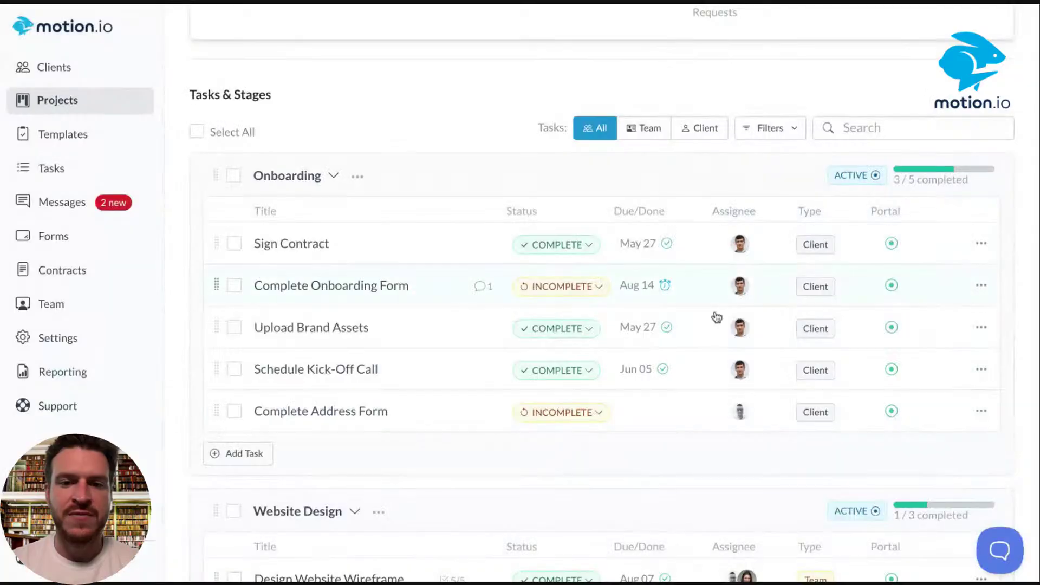
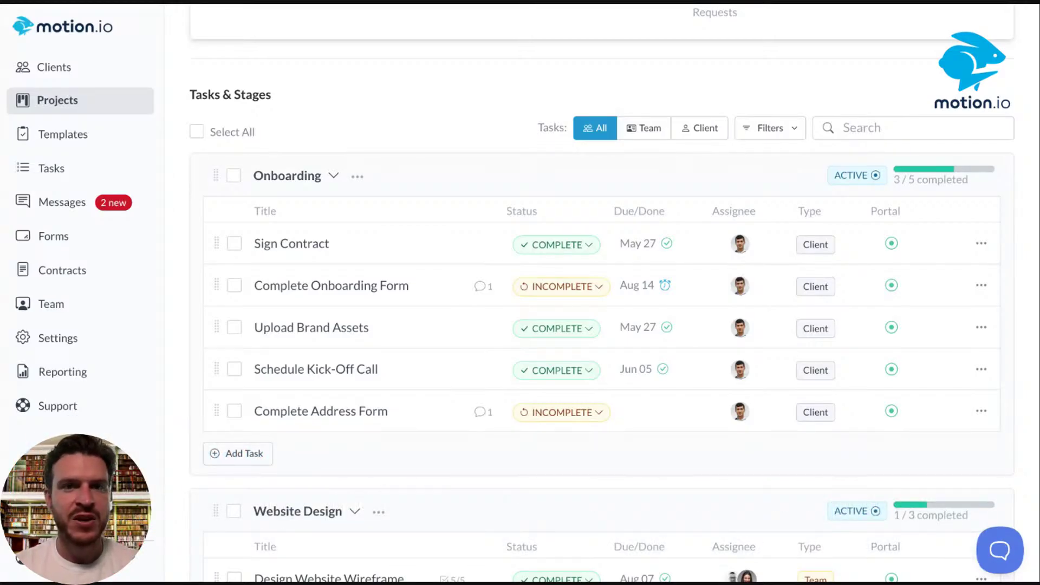
Step: Scroll back to the top of the project and go to the Project Templates library
scroll(332, 143, up, 5)
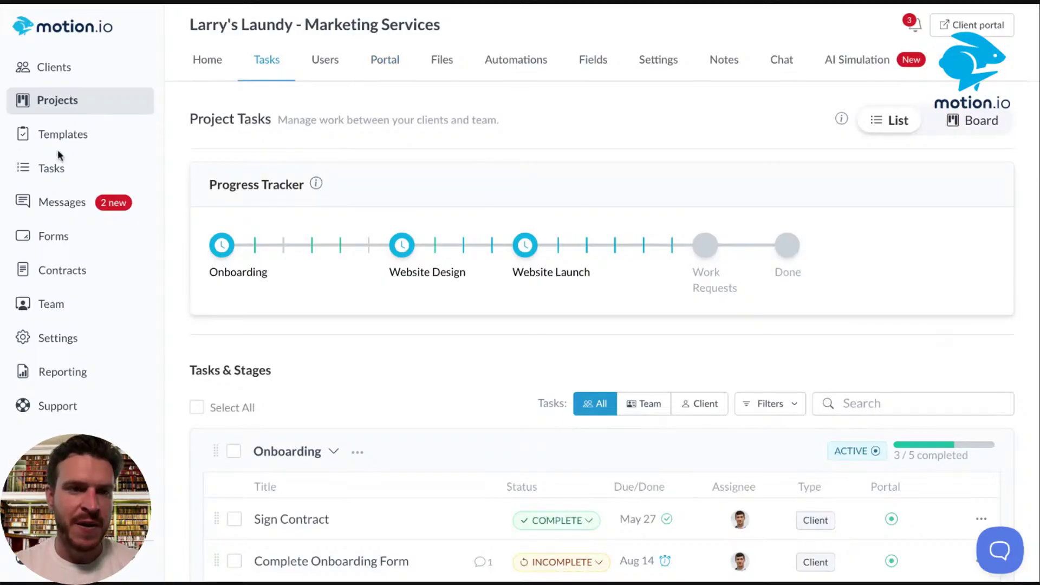
click(68, 136)
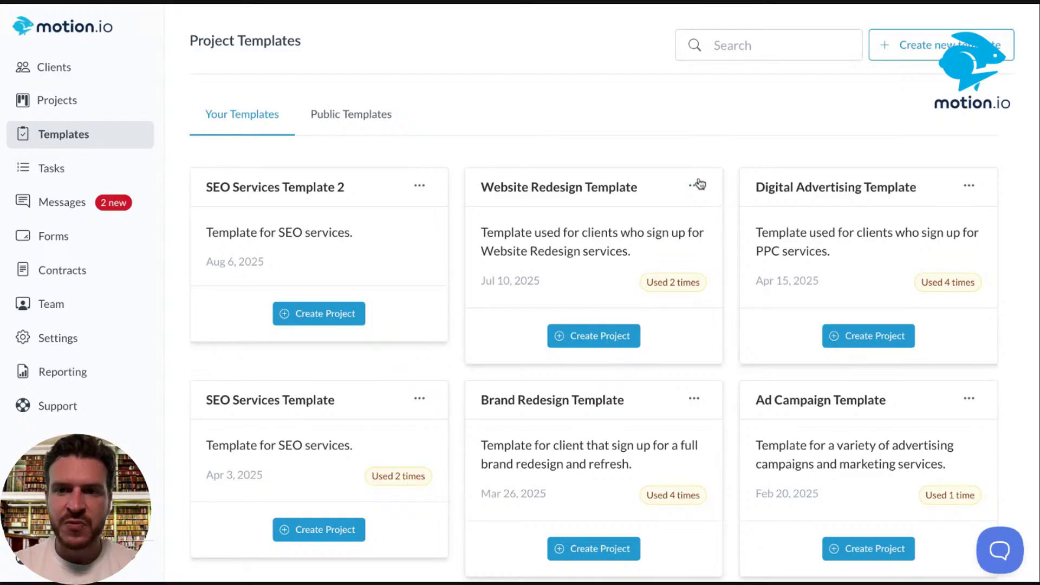
Step: Create a new blank project template named 'Portal Example'
click(695, 186)
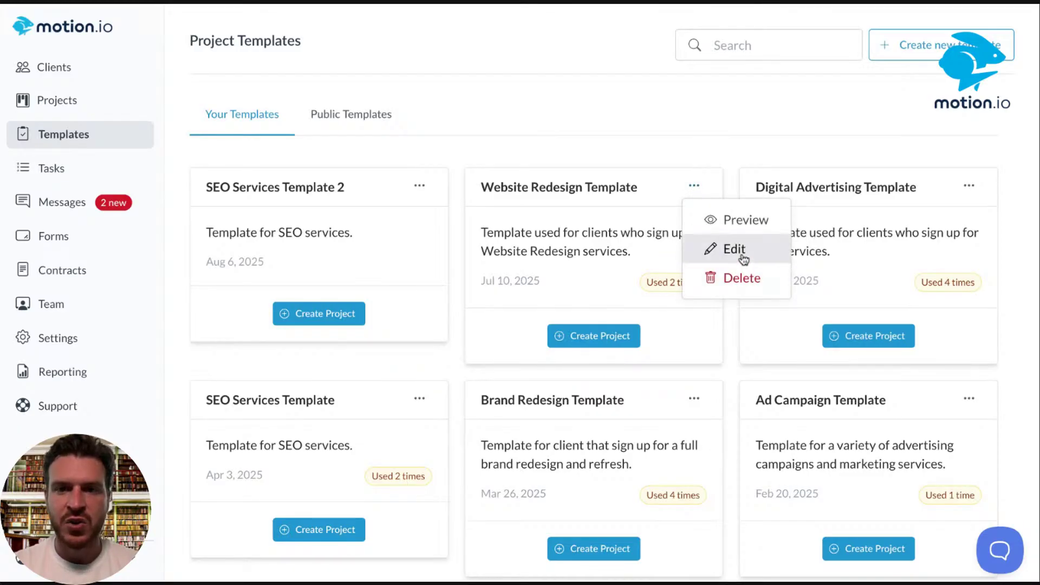
click(474, 136)
click(910, 45)
click(465, 221)
text(Portal Example)
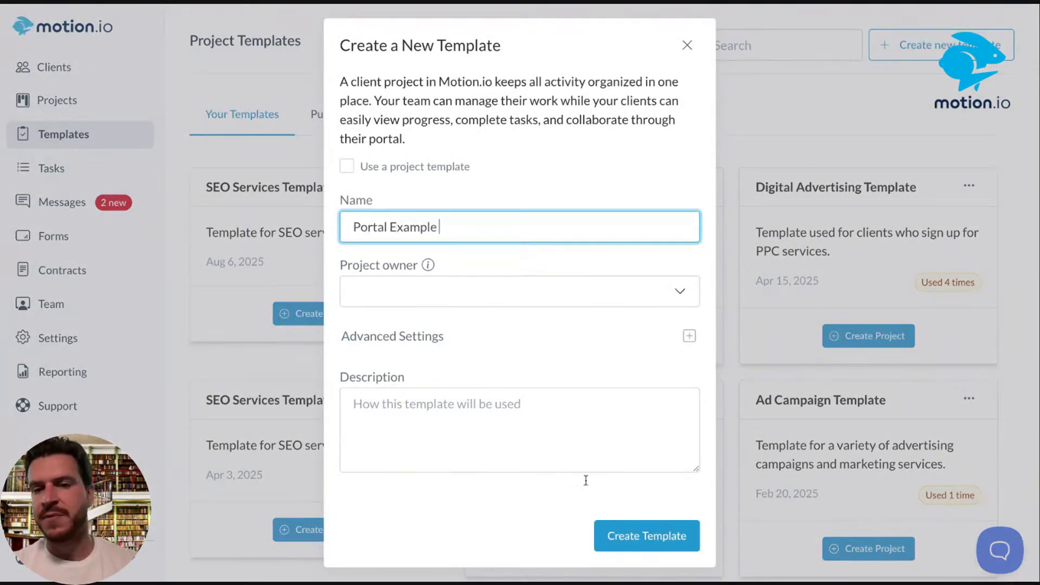
click(647, 536)
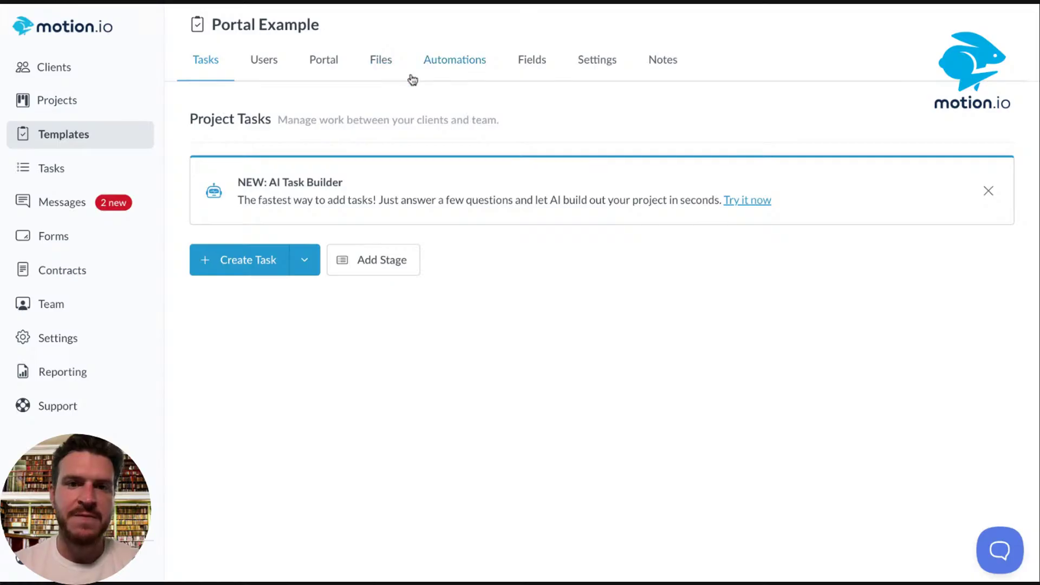
Step: In the template's portal, move Welcome ahead of Tasks and add a custom page titled 'Service Requests'
click(320, 68)
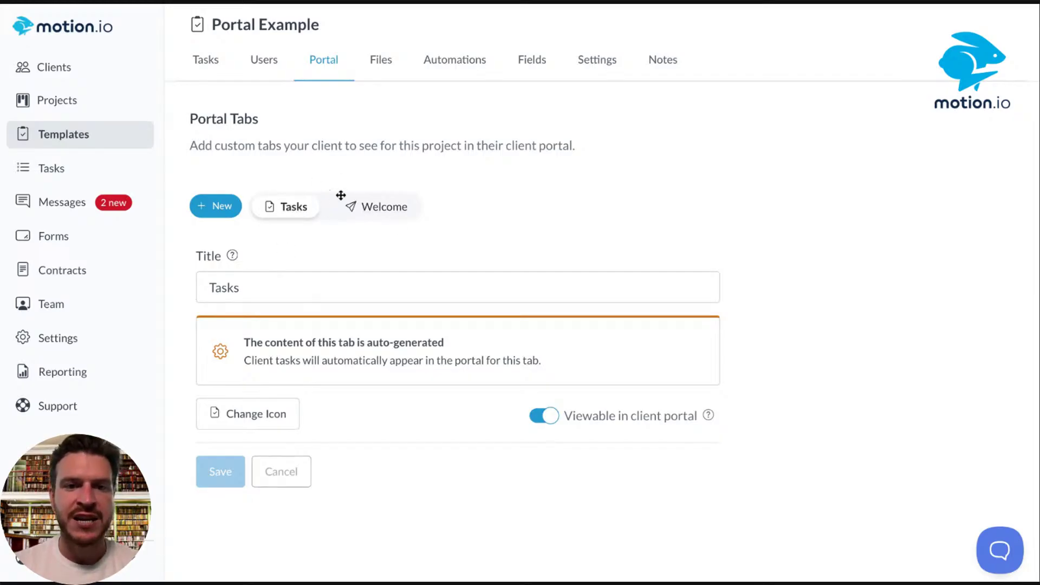
drag(367, 207, 295, 208)
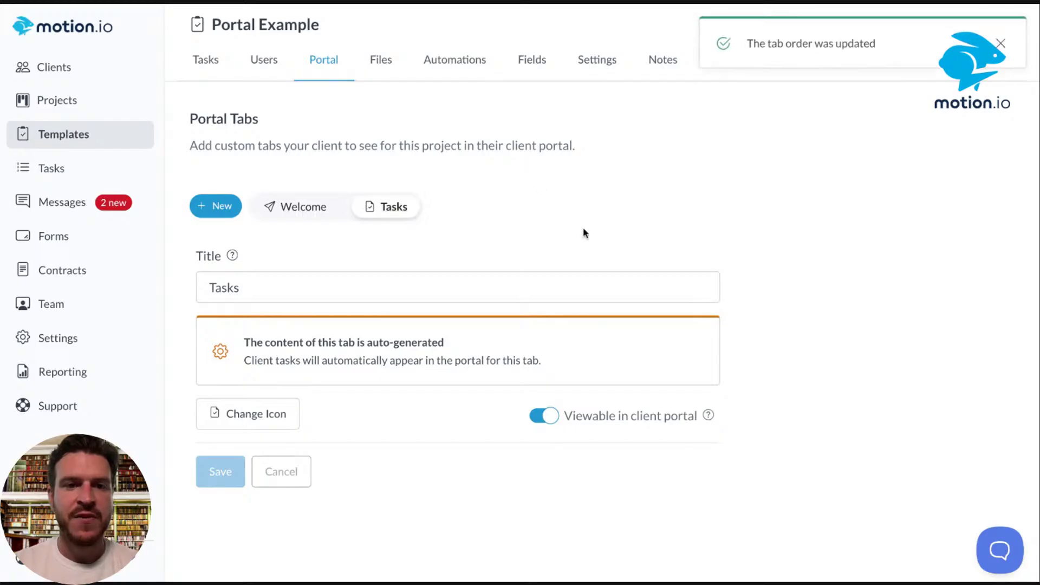
click(196, 215)
click(378, 283)
key(ctrl+shift+Left)
key(ctrl+shift+Left)
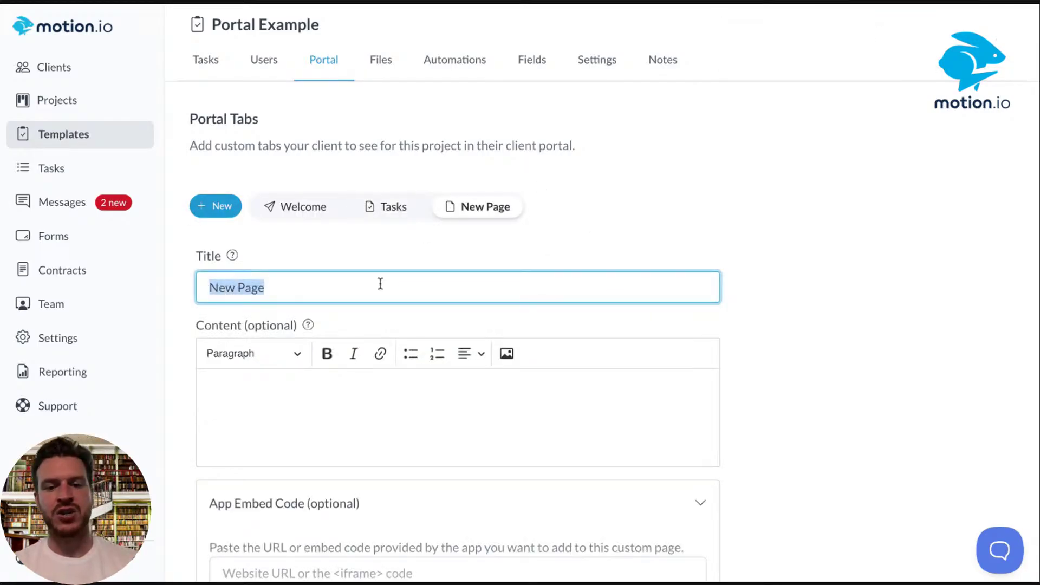
text(Serv)
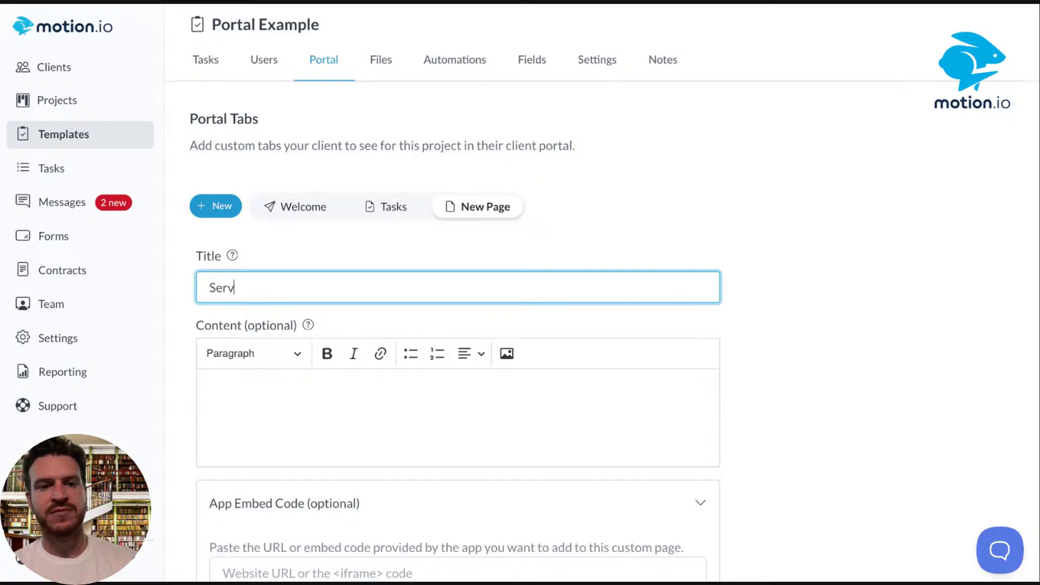
text(ice Requests)
click(401, 250)
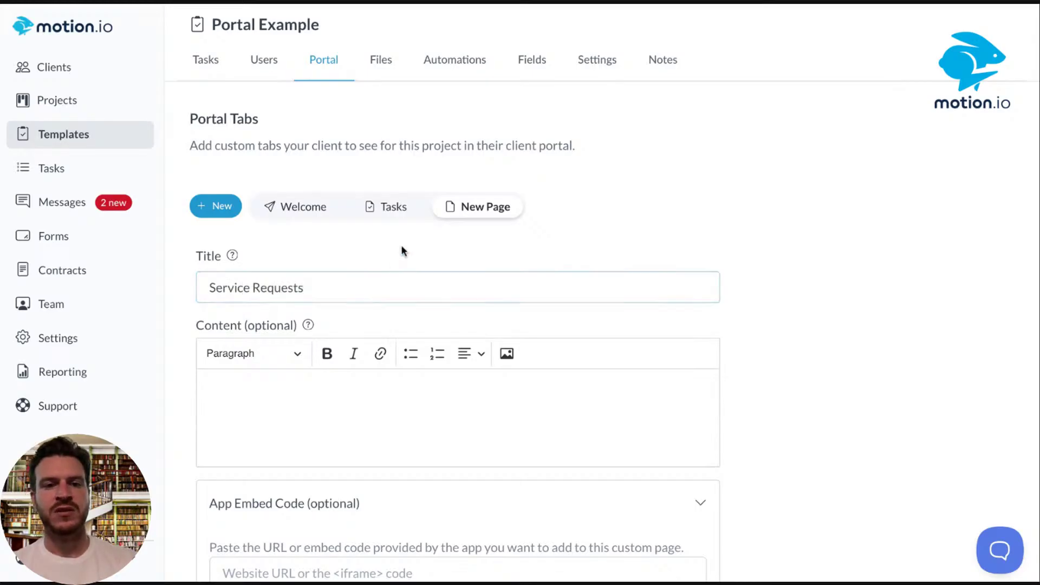
Step: Give the Service Requests page a person-with-check icon
scroll(402, 250, down, 5)
click(273, 421)
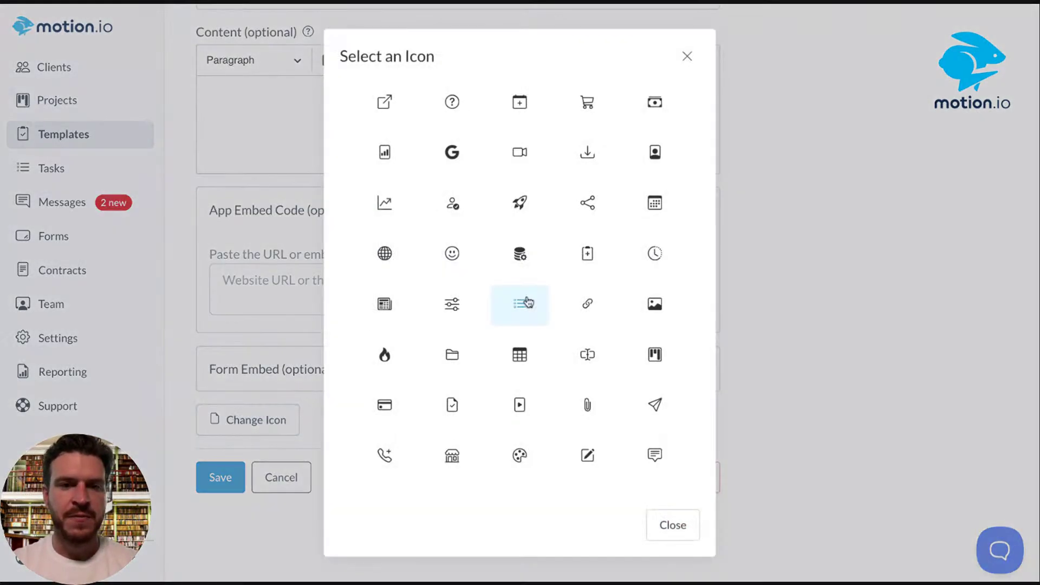
click(454, 205)
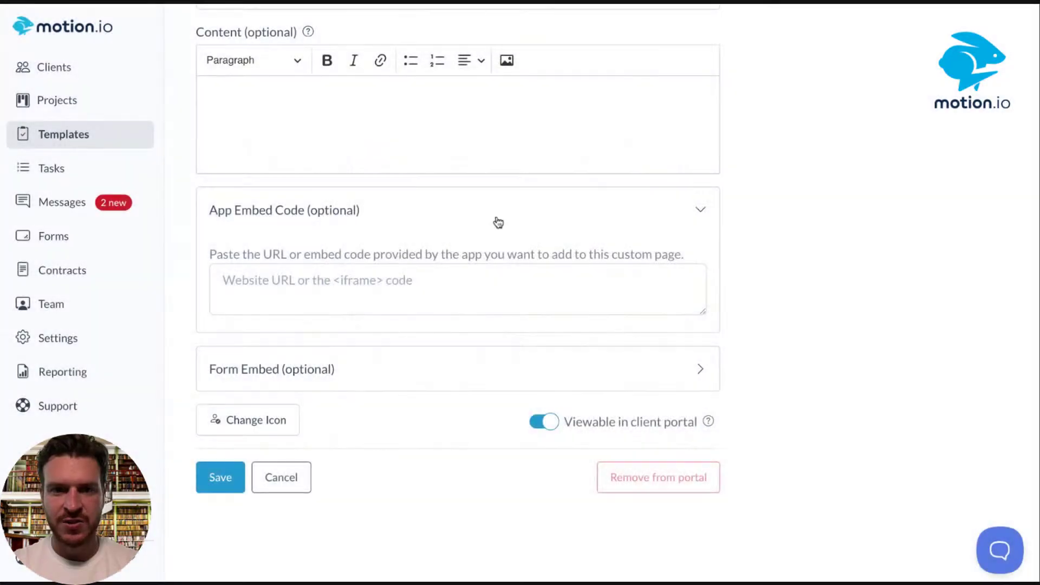
scroll(280, 447, up, 3)
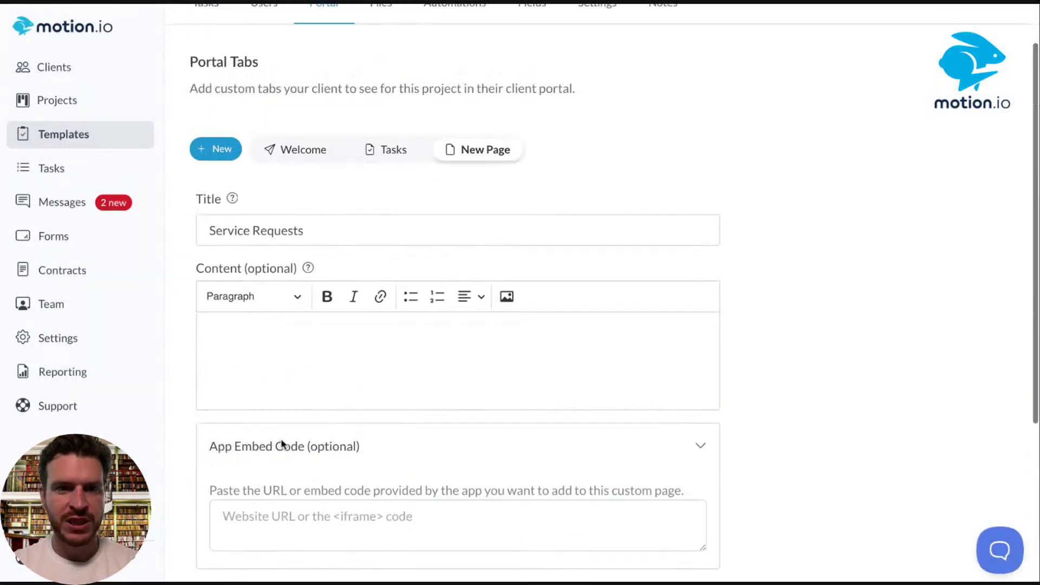
scroll(280, 445, down, 1)
scroll(280, 444, up, 1)
Step: Expand the page's Form Embed (optional) settings below the content editor
click(262, 285)
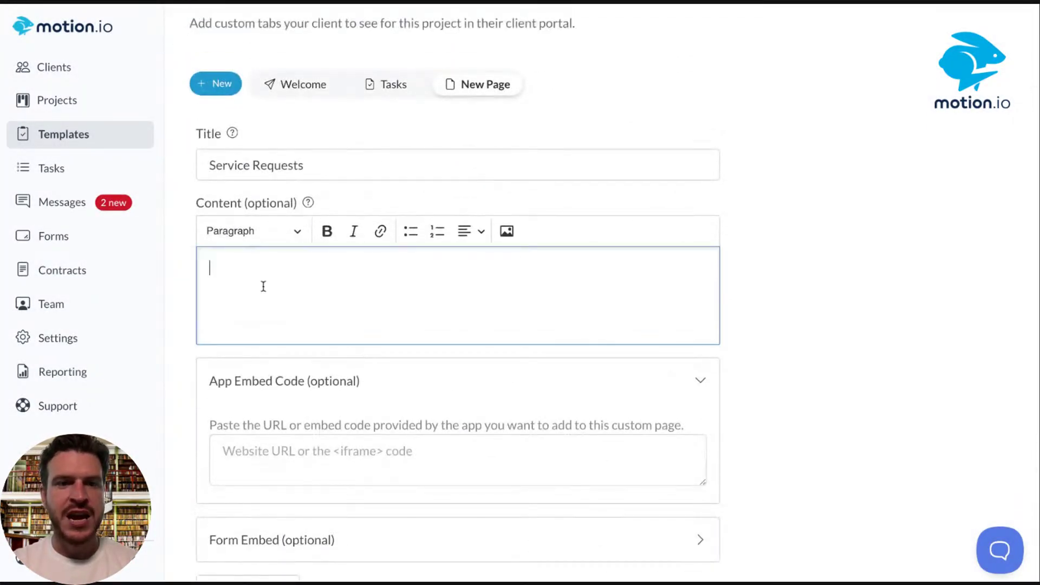
scroll(254, 262, down, 3)
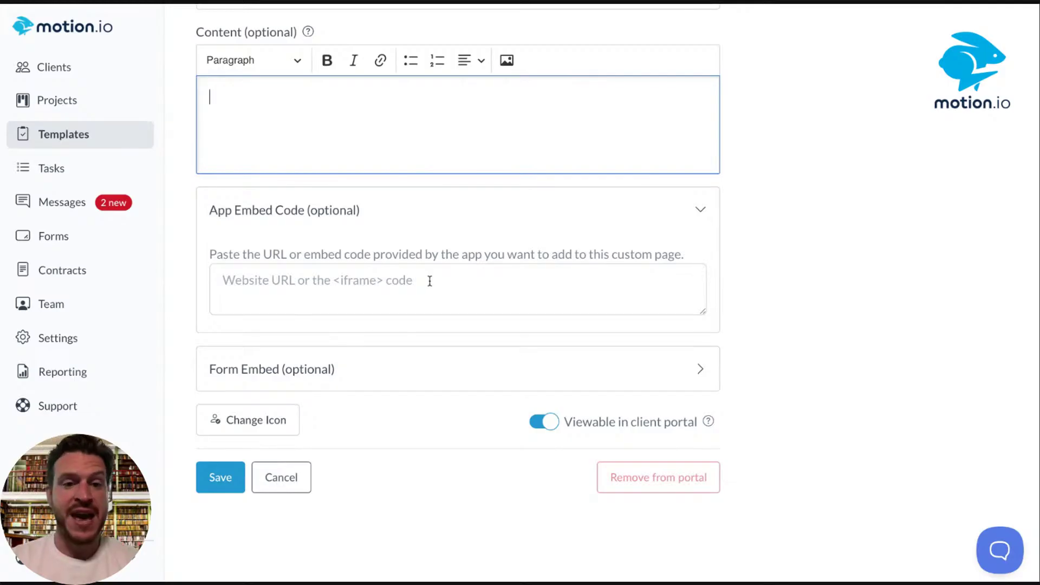
click(386, 376)
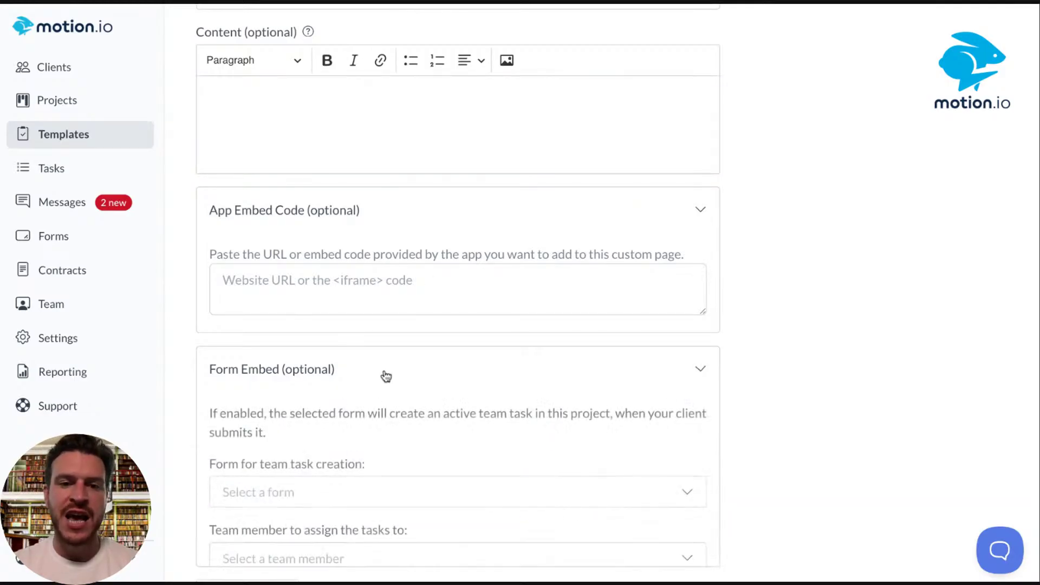
scroll(364, 337, down, 5)
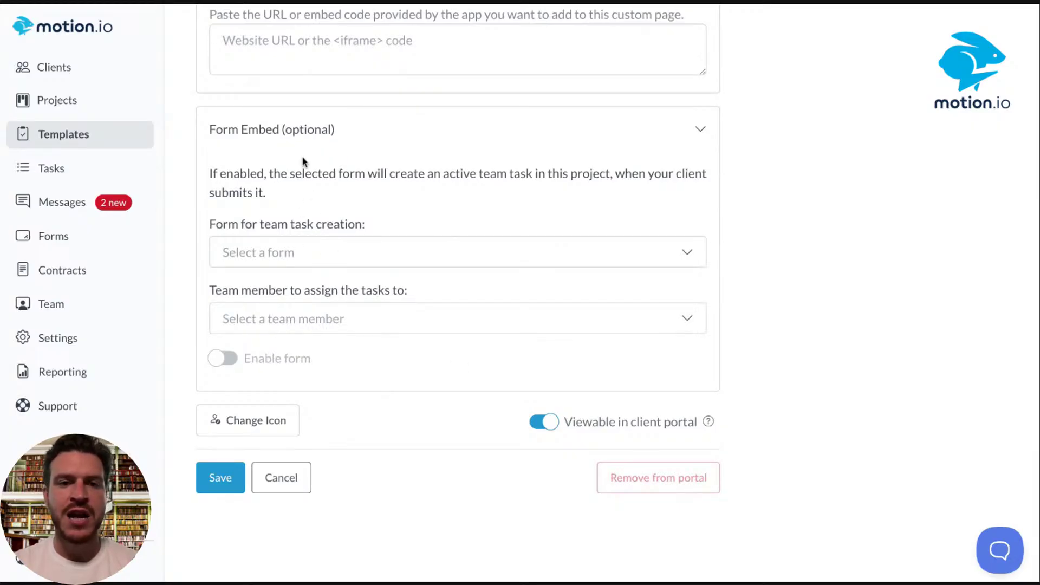
scroll(322, 205, up, 5)
scroll(312, 153, down, 5)
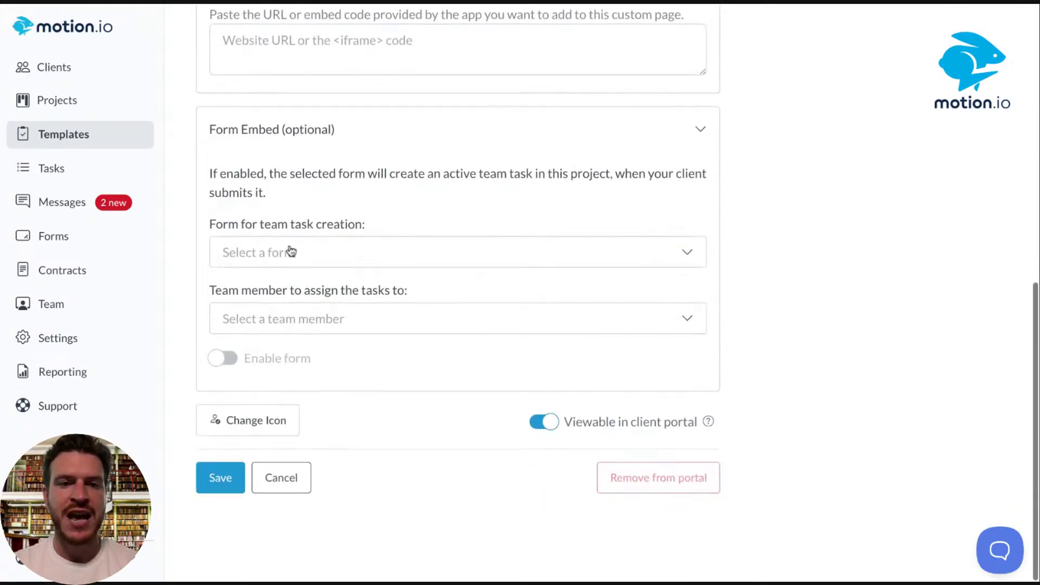
Step: Embed the Service Purchase Form, assign its tasks to a team member, enable it, and save
click(401, 256)
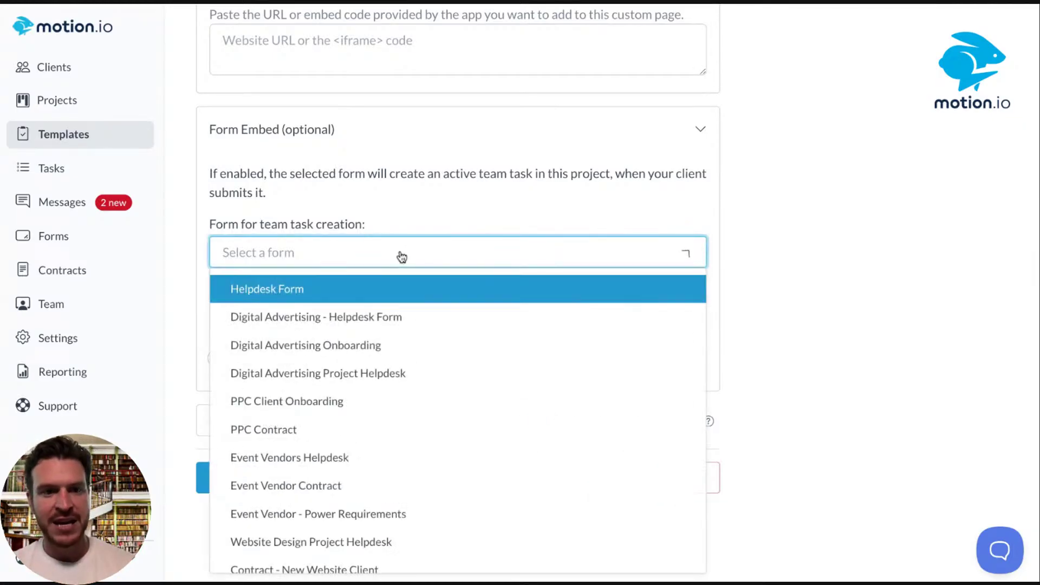
scroll(401, 421, down, 5)
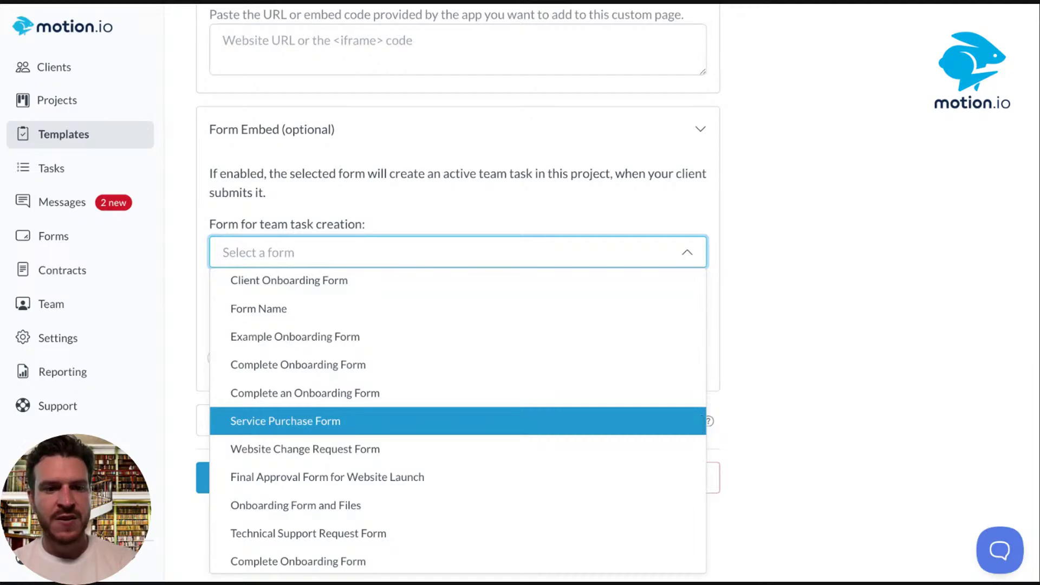
click(276, 422)
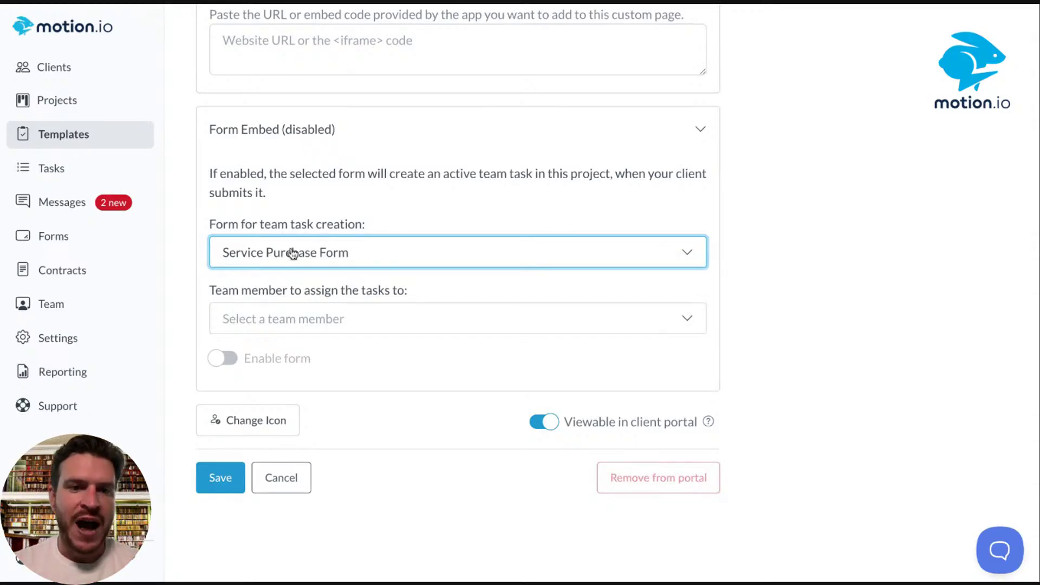
click(378, 318)
click(347, 382)
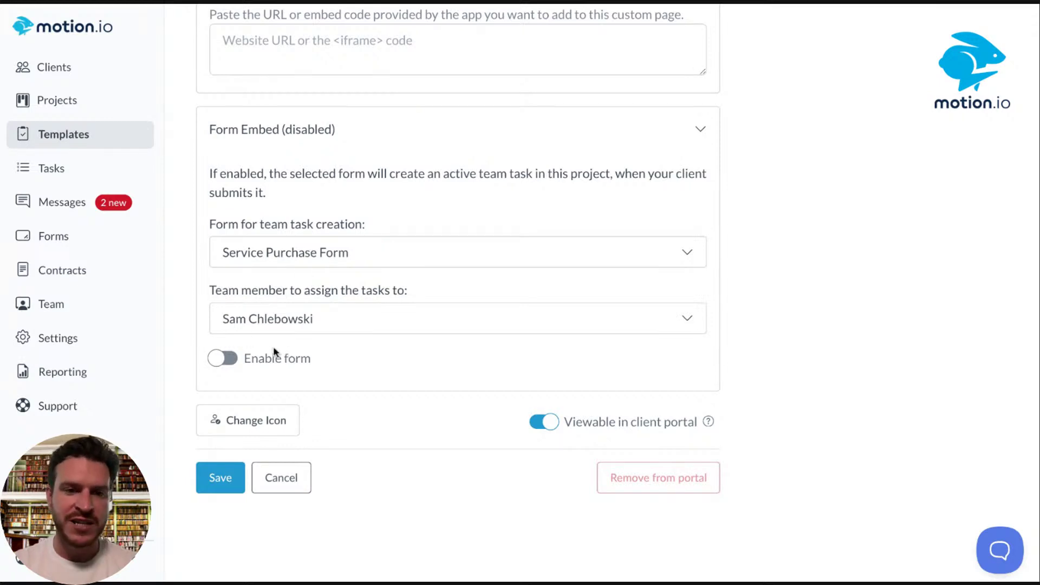
click(215, 361)
click(213, 489)
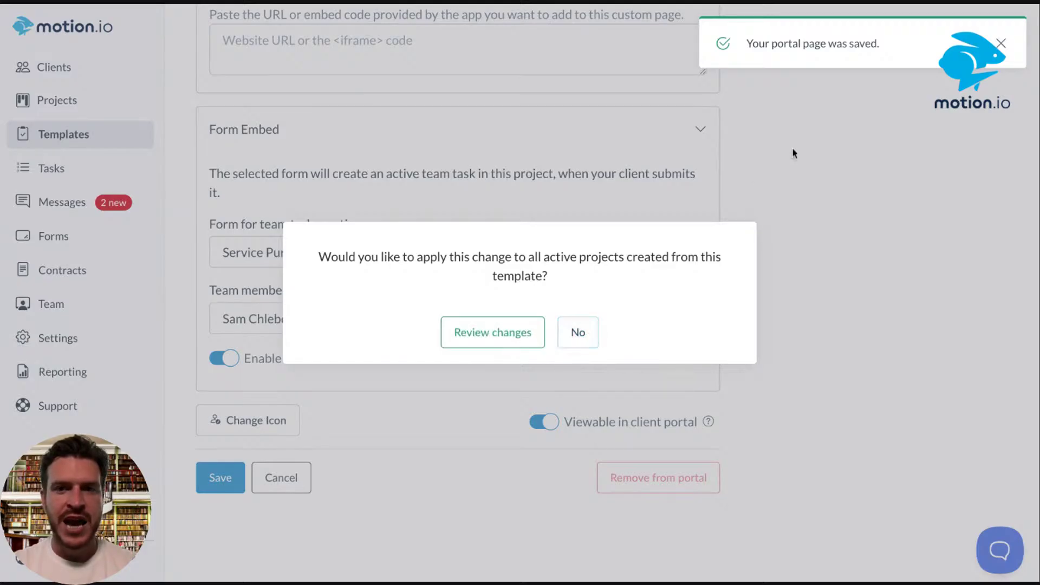
Step: Apply the Service Requests page changes to all active child projects
click(1002, 44)
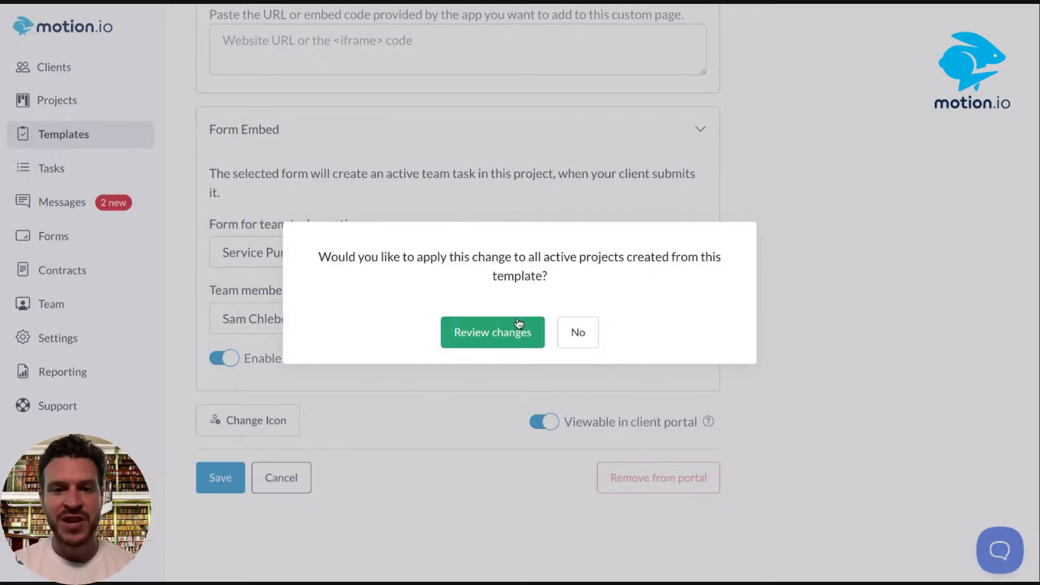
click(489, 333)
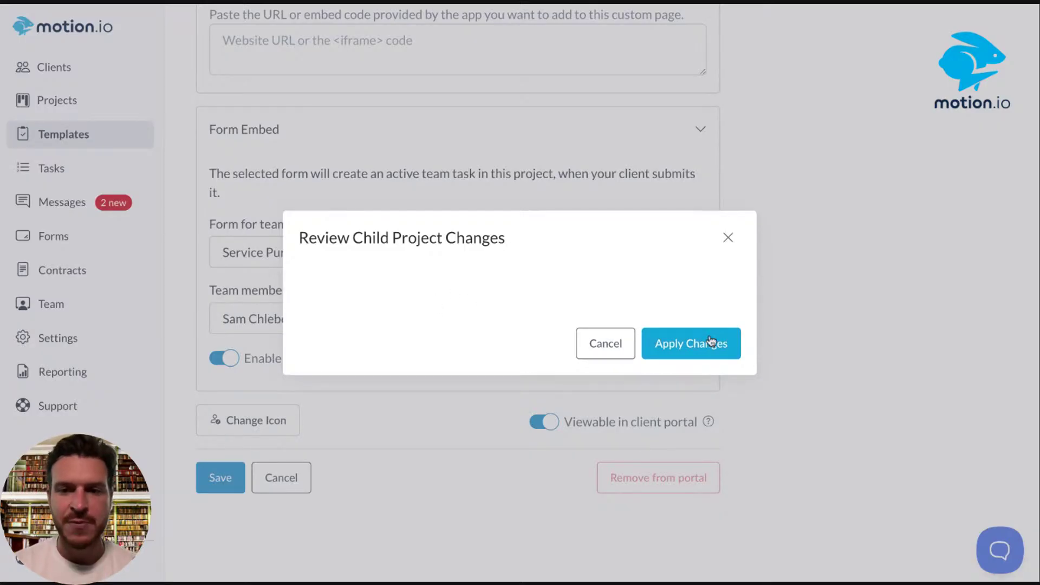
click(702, 348)
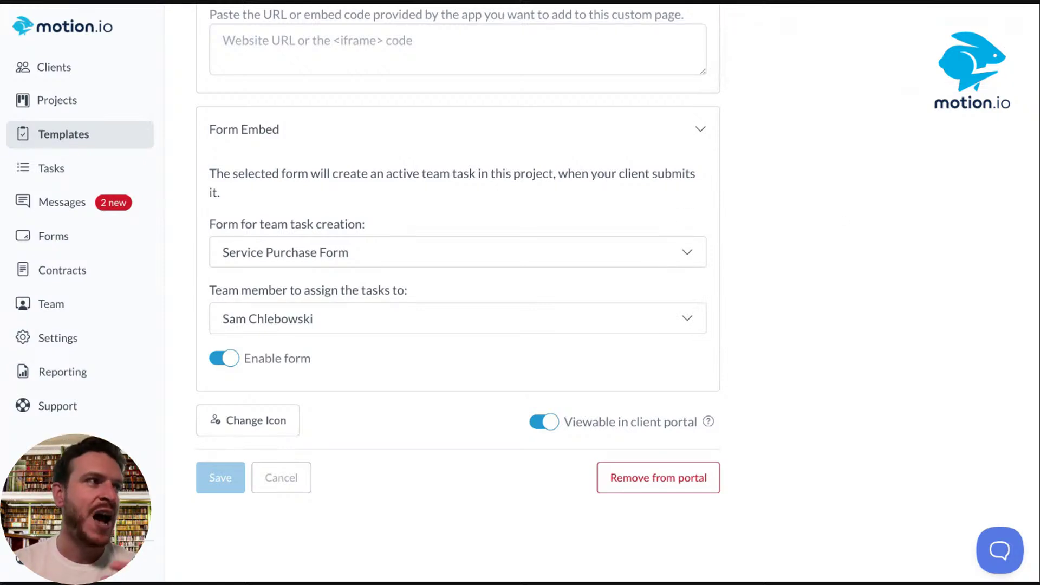
Step: Delete the Welcome tab's banner image and save without updating existing projects
scroll(406, 151, up, 8)
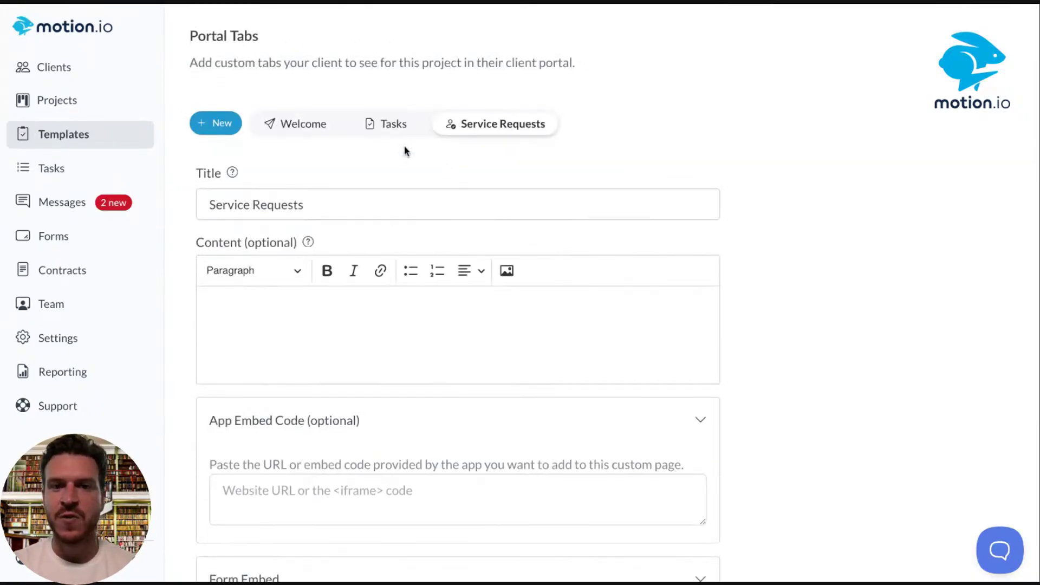
click(308, 127)
scroll(306, 206, down, 4)
click(367, 231)
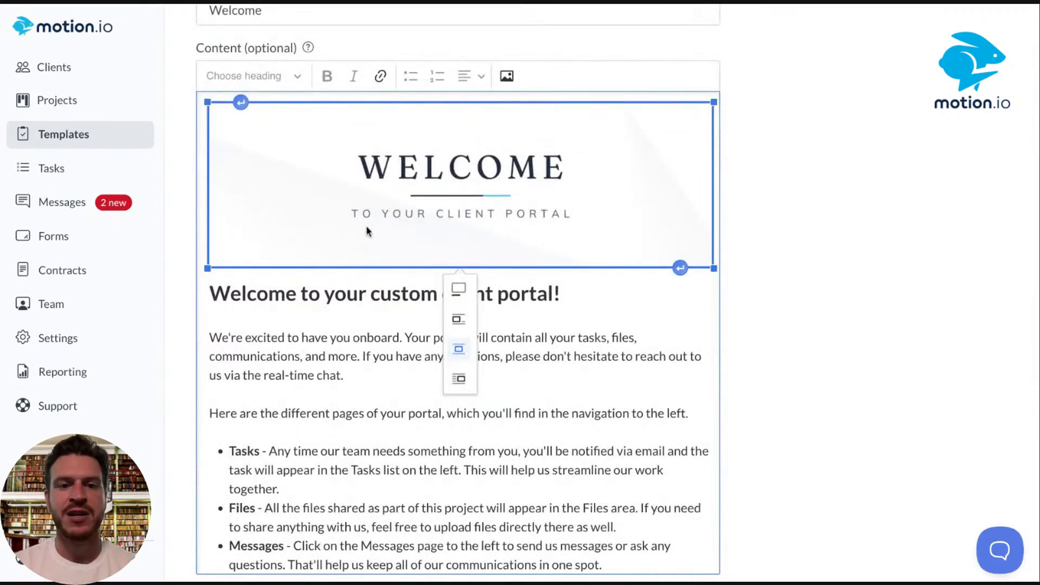
key(Delete)
click(212, 138)
scroll(211, 137, down, 5)
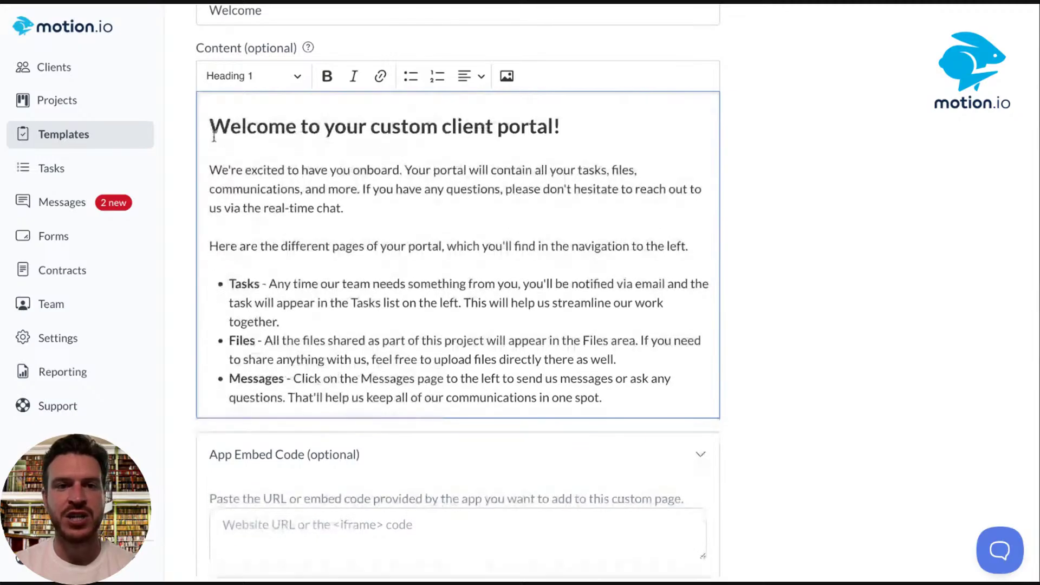
click(220, 477)
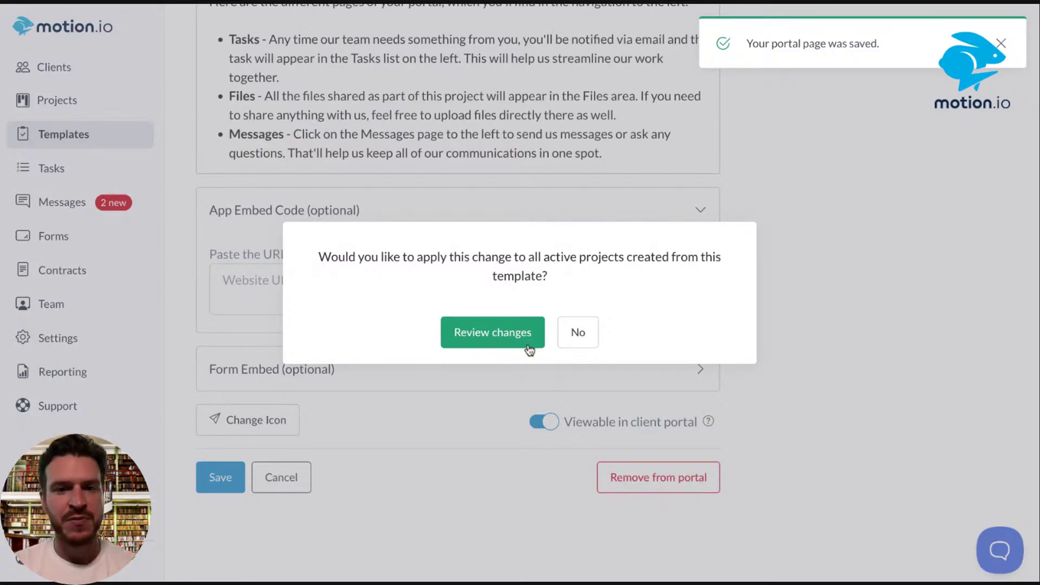
click(578, 332)
Step: Switch to the Service Requests portal tab and look over its settings
click(506, 205)
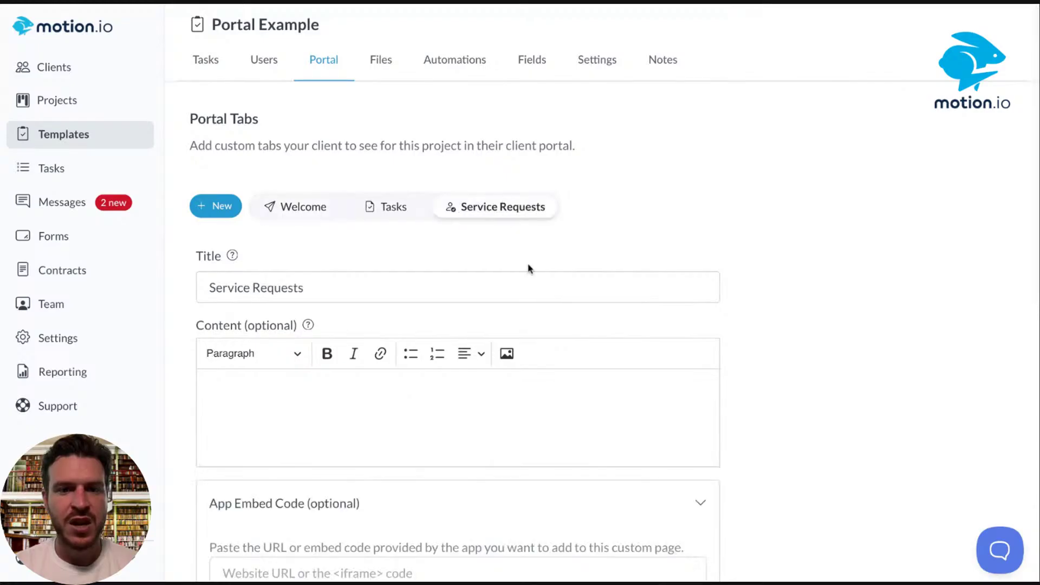
scroll(520, 243, down, 10)
scroll(479, 453, up, 3)
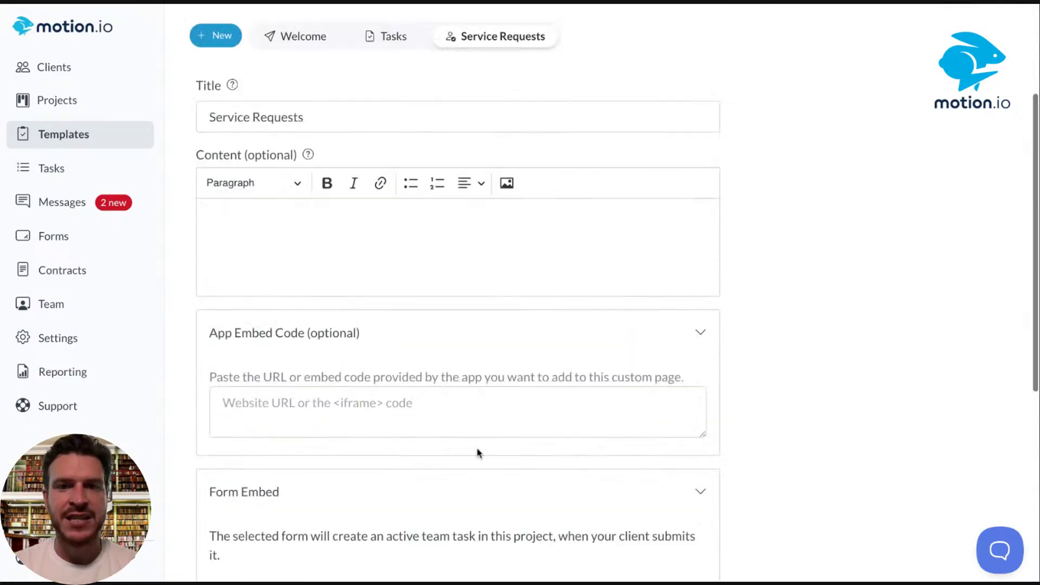
scroll(479, 453, up, 7)
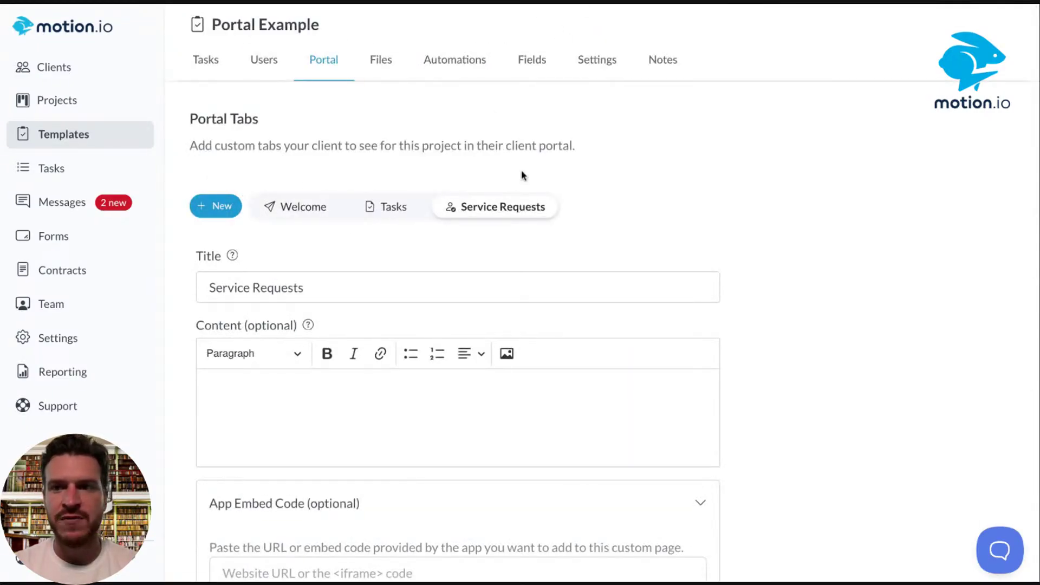
scroll(522, 174, down, 10)
scroll(522, 174, up, 10)
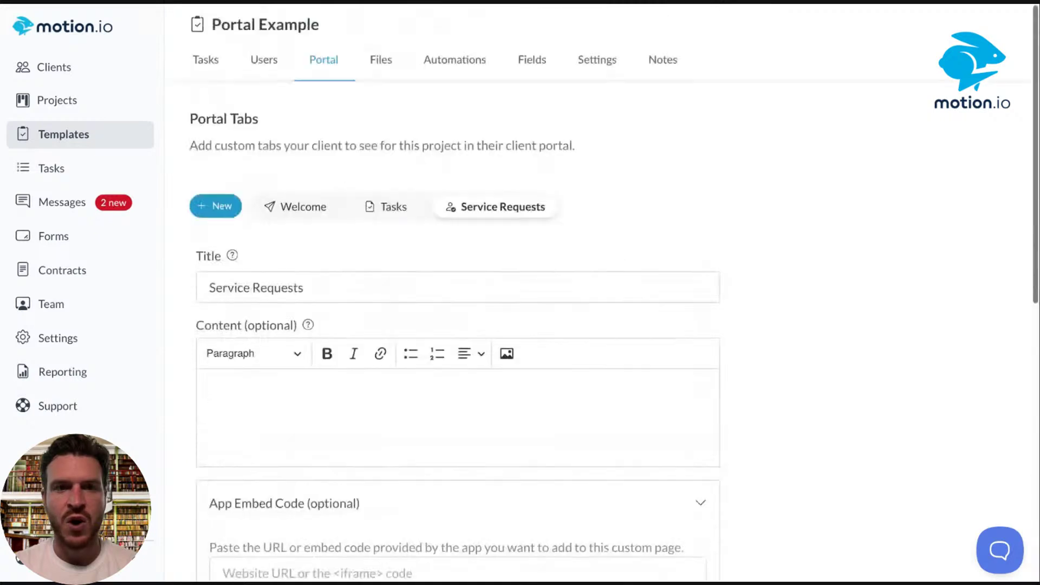
Step: Create a client project named 'New Example' from the Portal Example template and view its portal
click(206, 61)
click(47, 135)
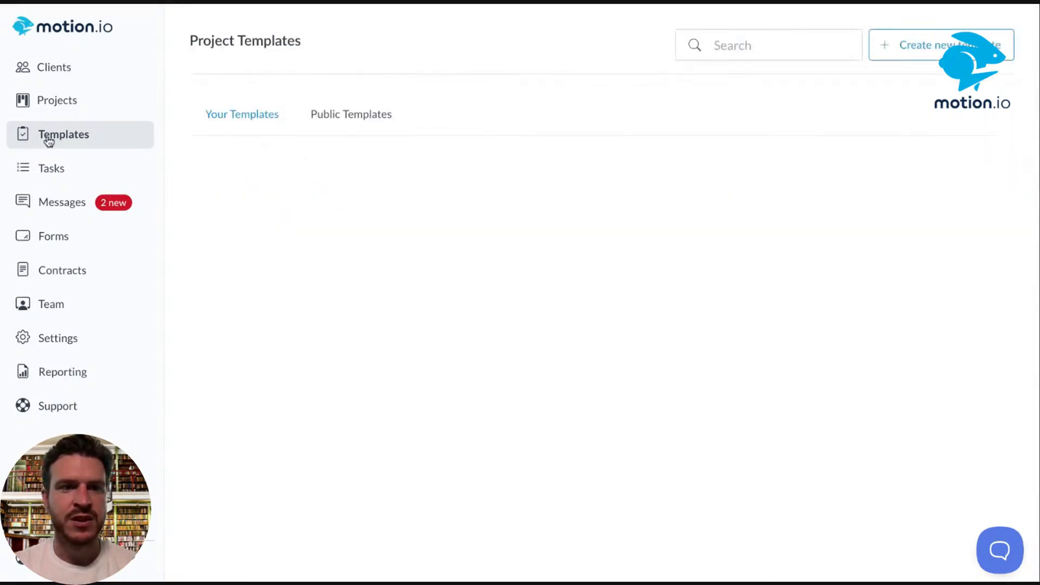
click(319, 315)
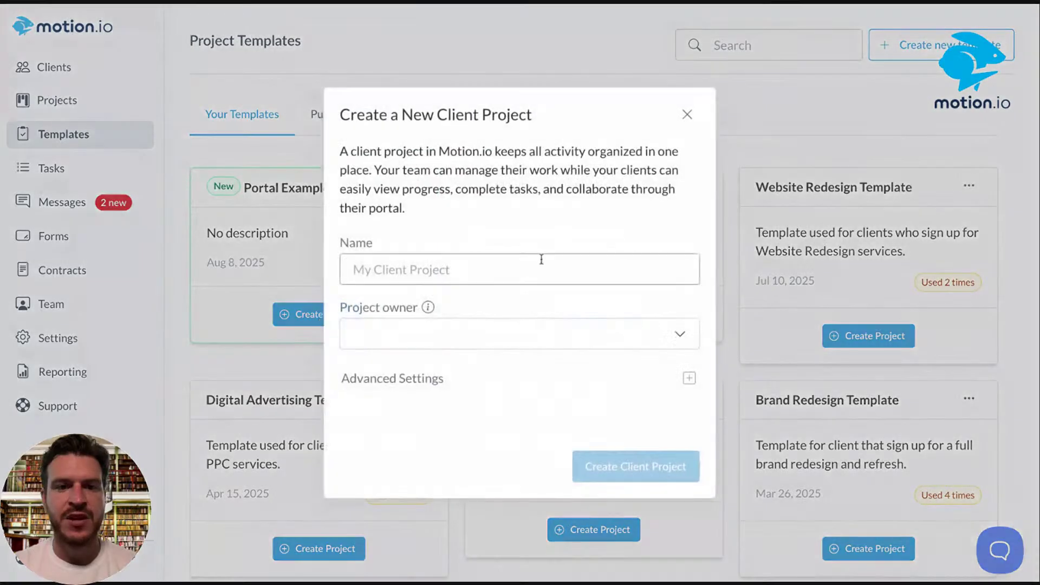
text(New Example)
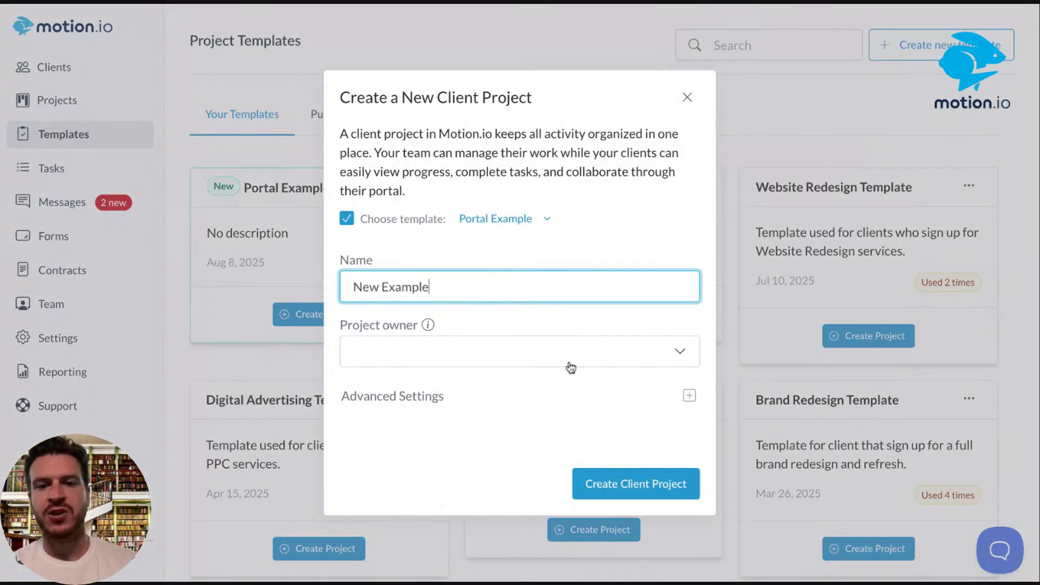
click(662, 477)
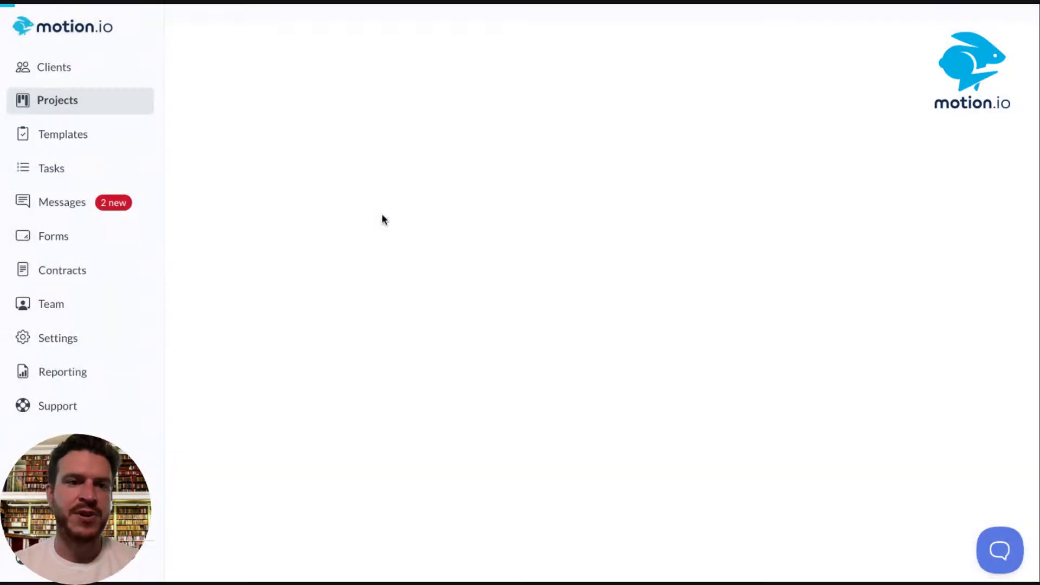
click(385, 71)
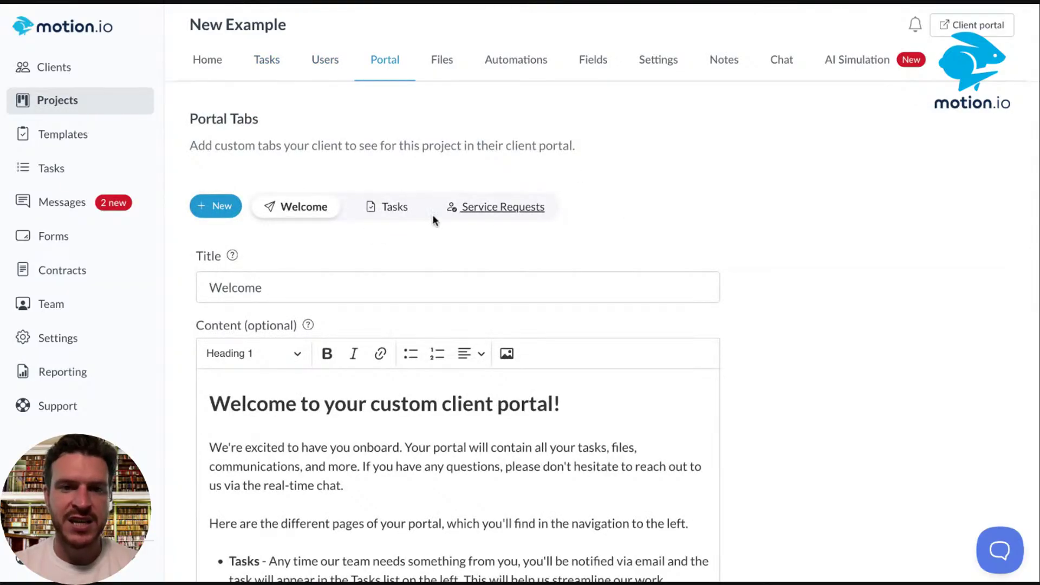
Step: Check the project's inherited Service Requests form embed, then open the client portal preview
click(489, 207)
scroll(599, 231, down, 10)
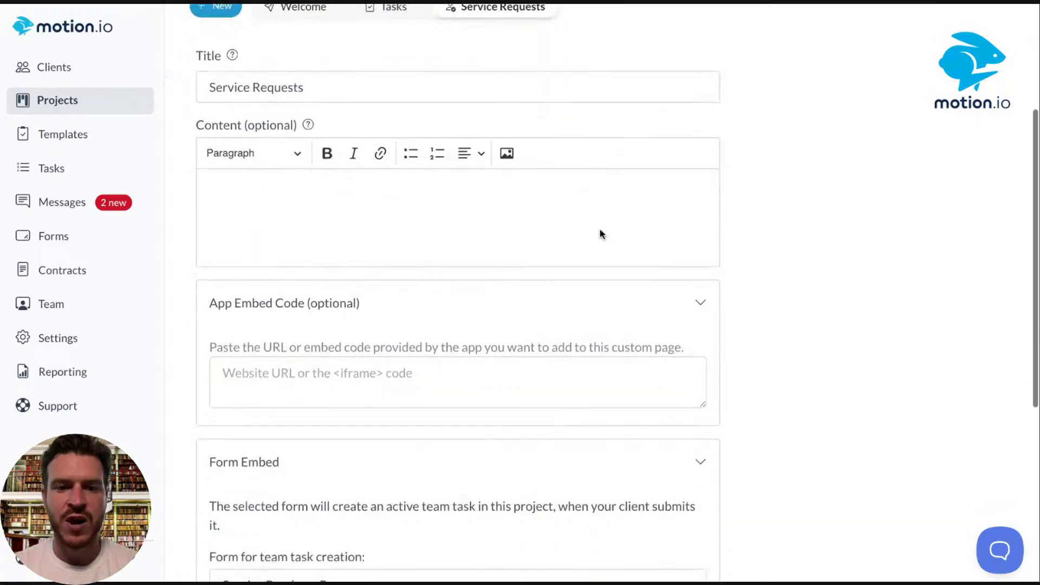
scroll(599, 232, up, 10)
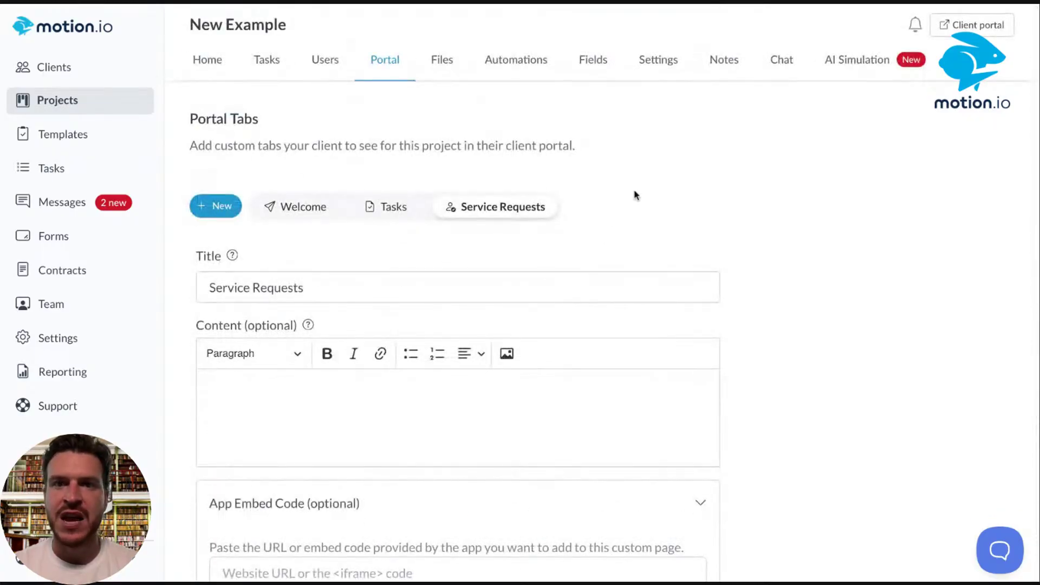
click(968, 28)
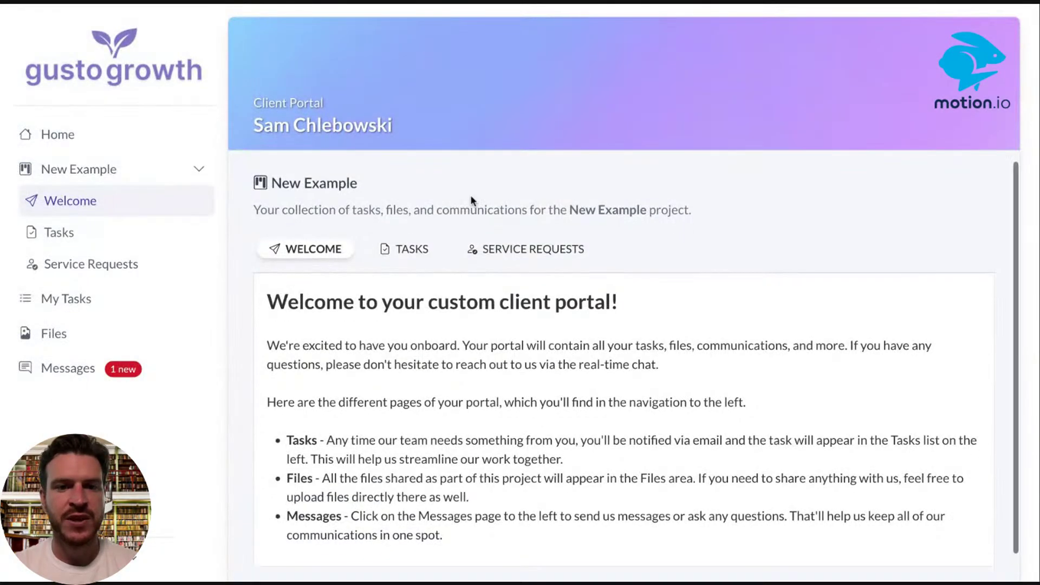
Step: View the Service Requests page in the client portal, scrolling through the embedded Purchase Form
scroll(470, 193, down, 1)
click(510, 225)
scroll(688, 243, down, 3)
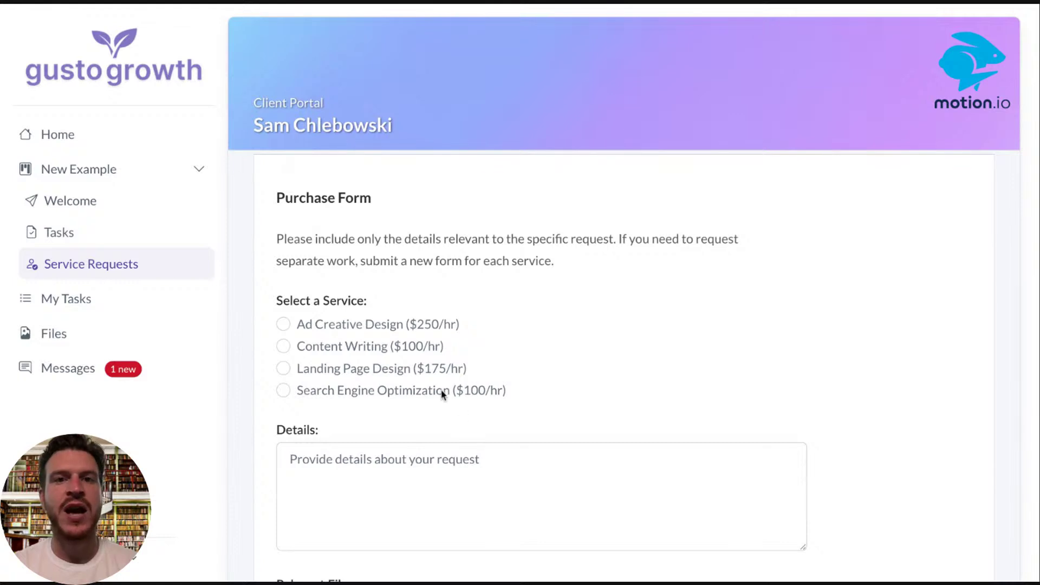
scroll(441, 392, up, 3)
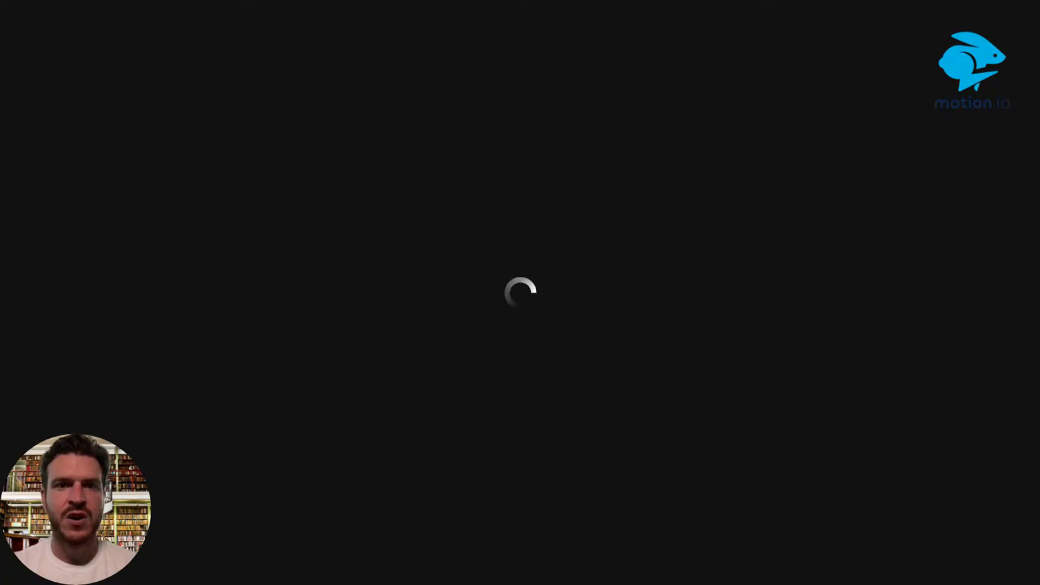
Step: Assign the form's tasks to the other team member
scroll(652, 164, down, 3)
scroll(652, 164, up, 8)
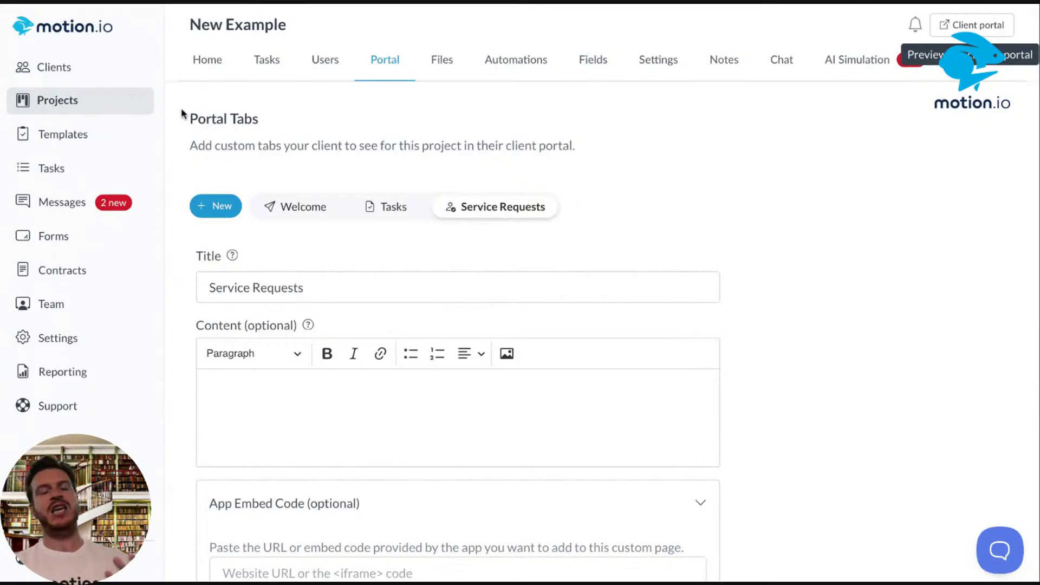
scroll(335, 150, down, 9)
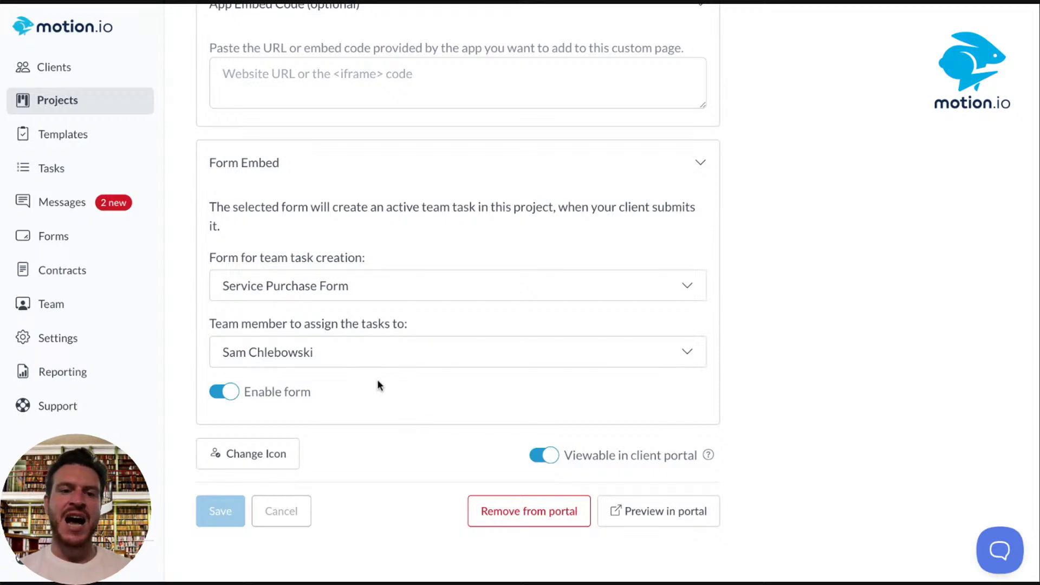
scroll(378, 154, up, 10)
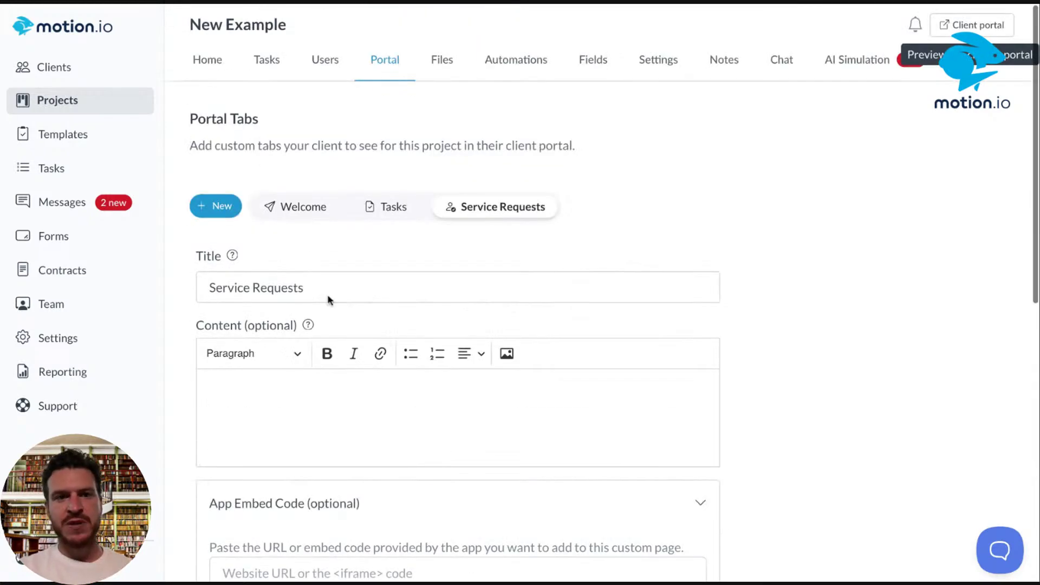
scroll(377, 160, down, 10)
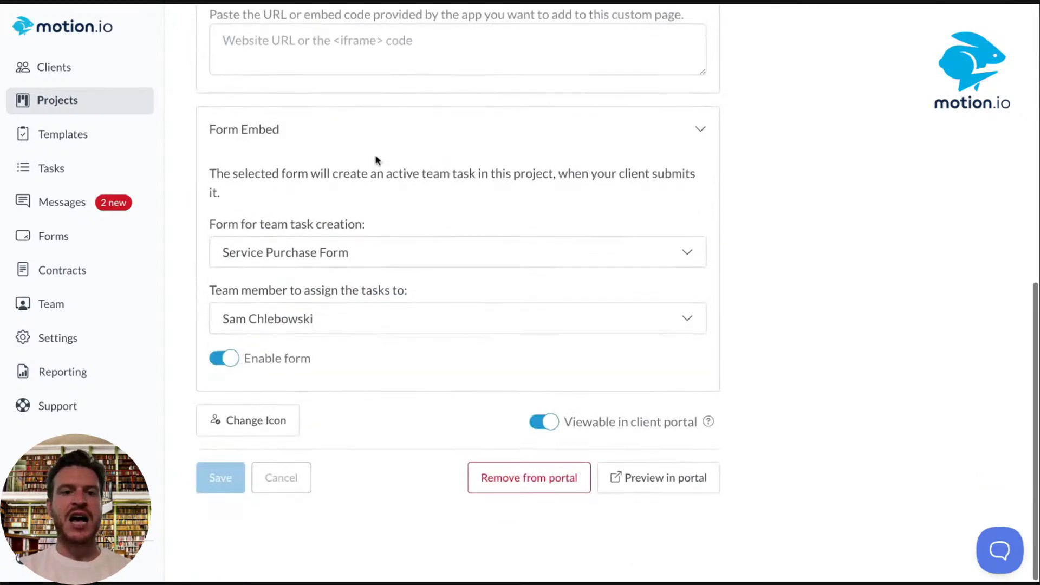
click(336, 320)
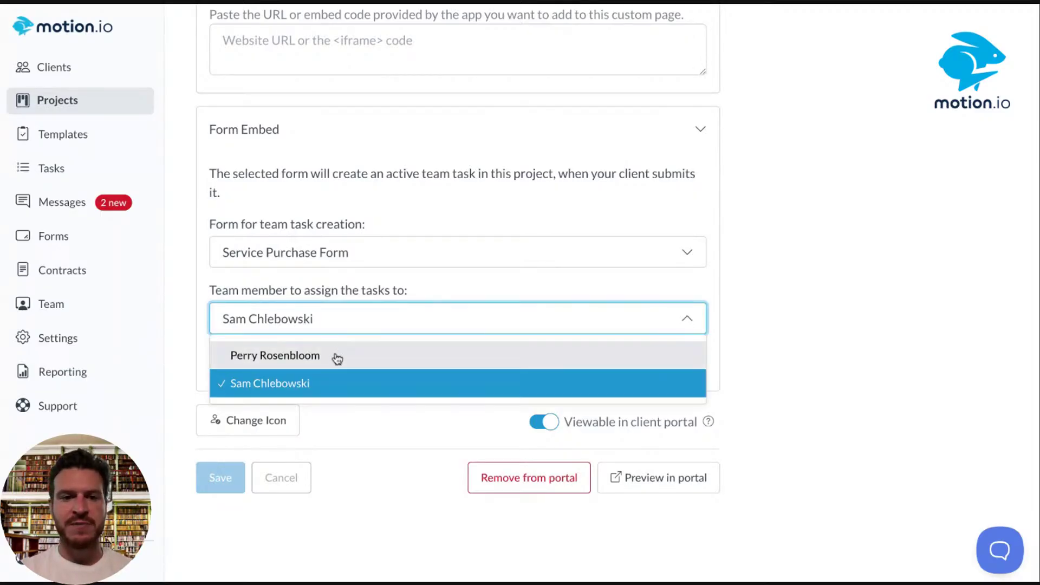
click(334, 360)
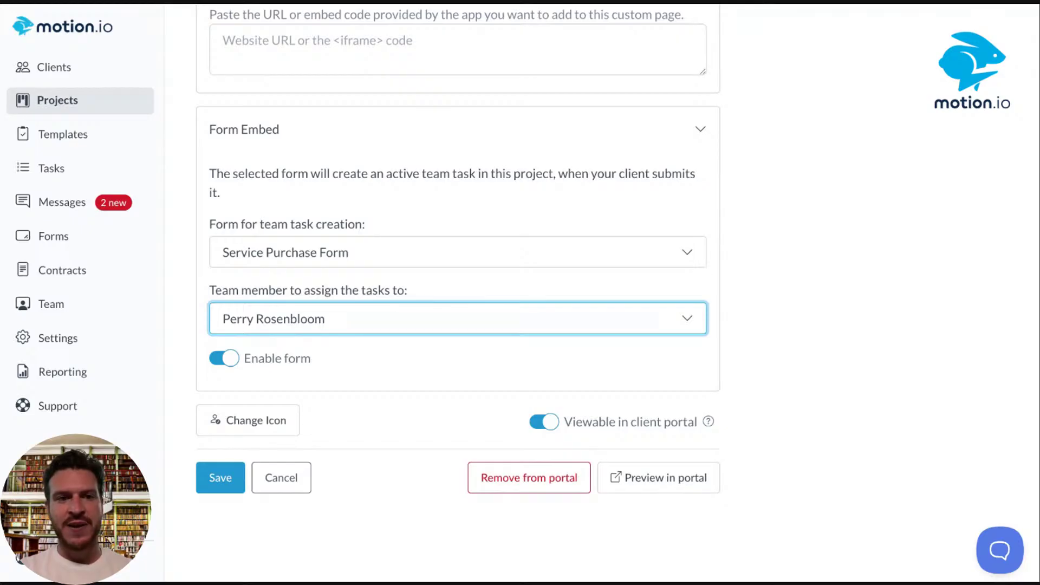
Step: Leave the team member field and go to the Forms library
scroll(336, 379, up, 3)
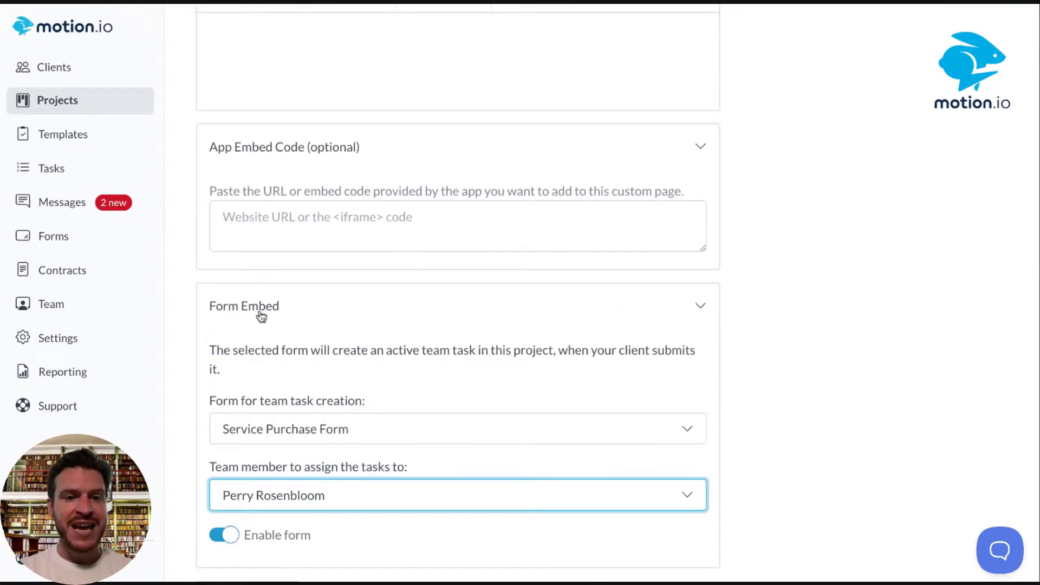
scroll(290, 391, down, 3)
click(385, 208)
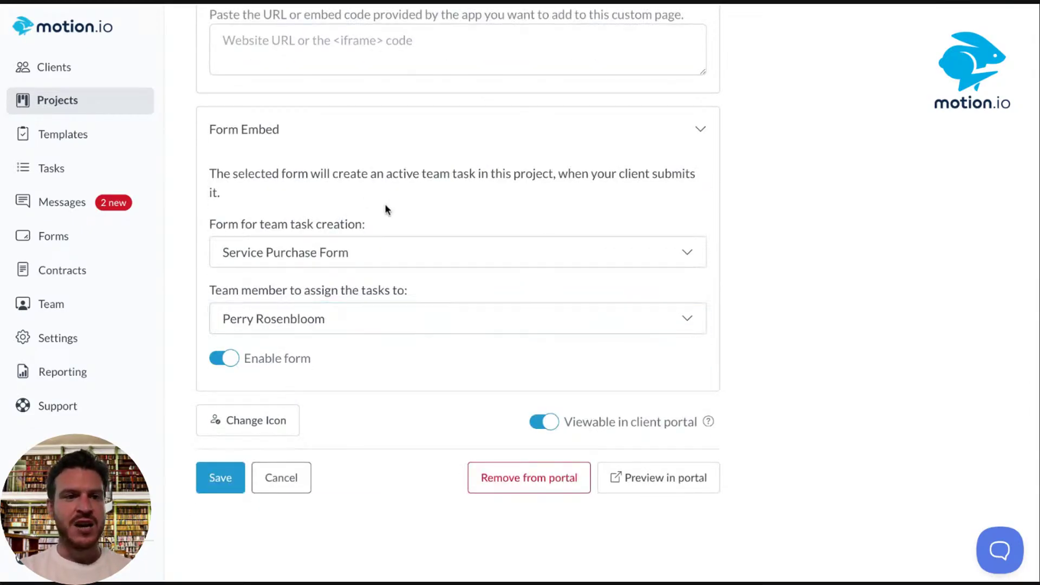
click(52, 236)
Step: Have the AI builder generate a form from 'Create me a Helpdesk ticket form for my webdite design clien'
click(464, 149)
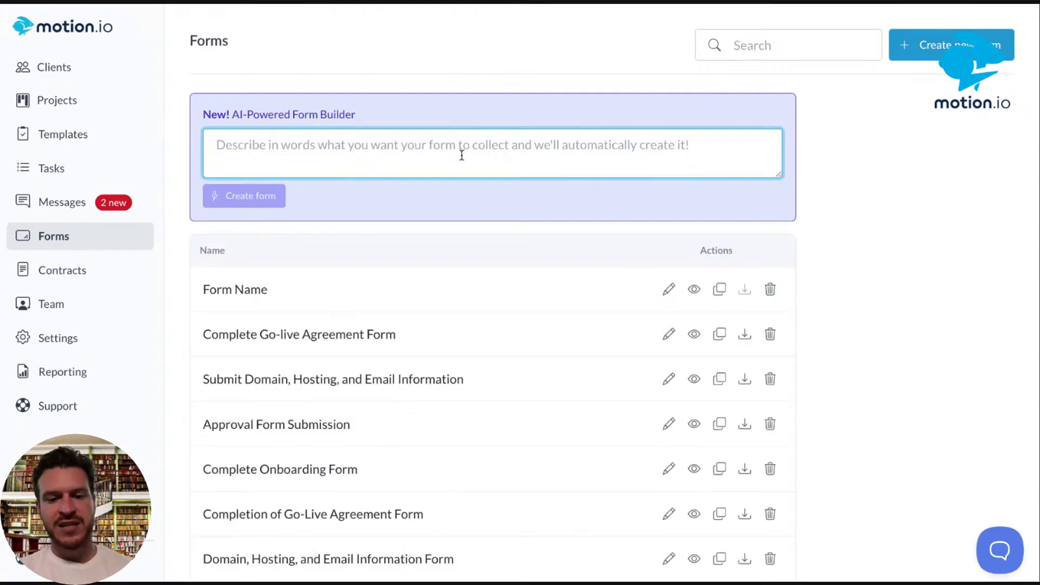
text(Create me)
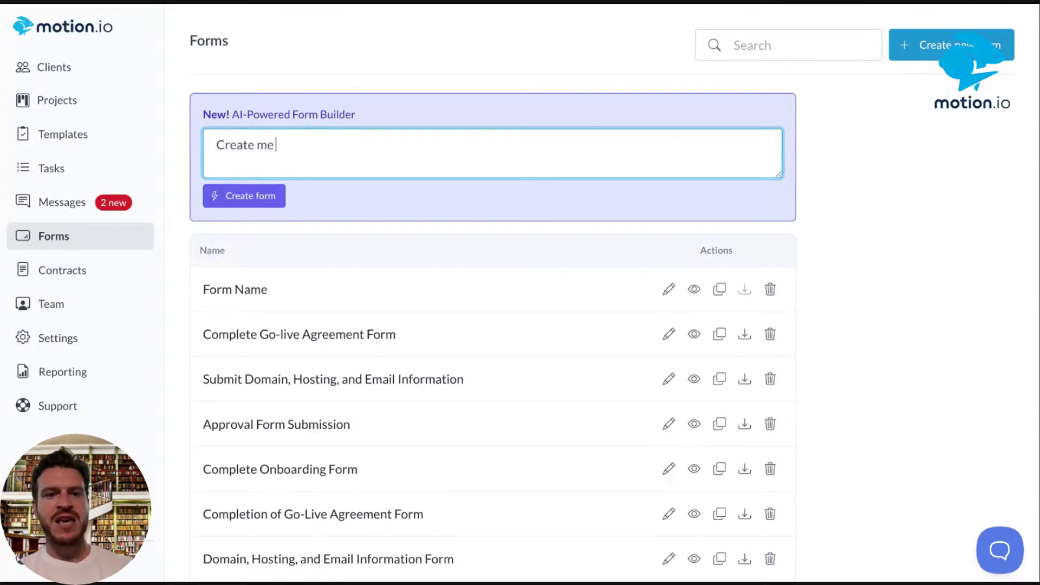
text(a Helpdesk ticket form for my webd)
text(ite design client)
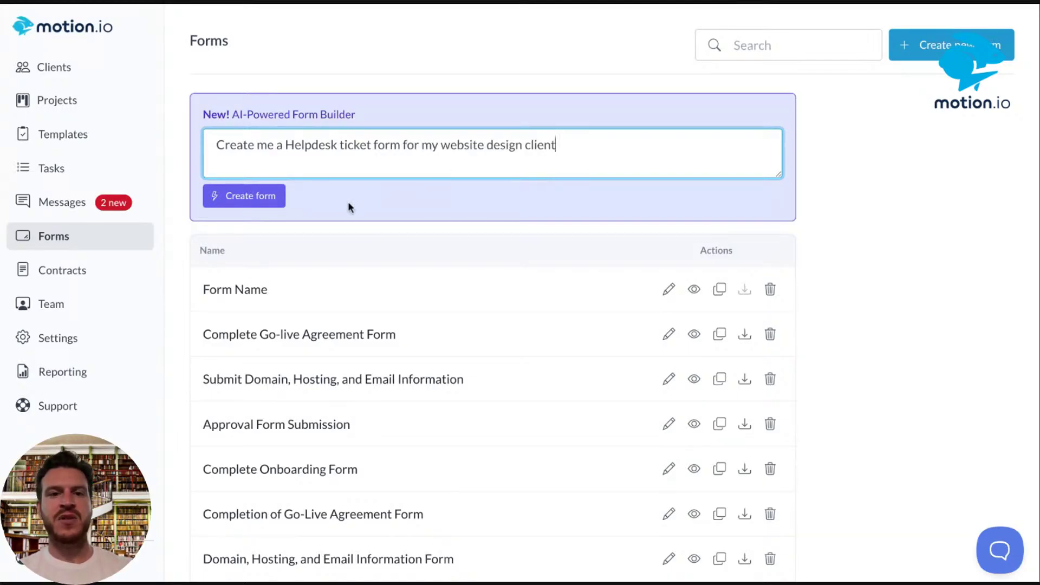
click(248, 200)
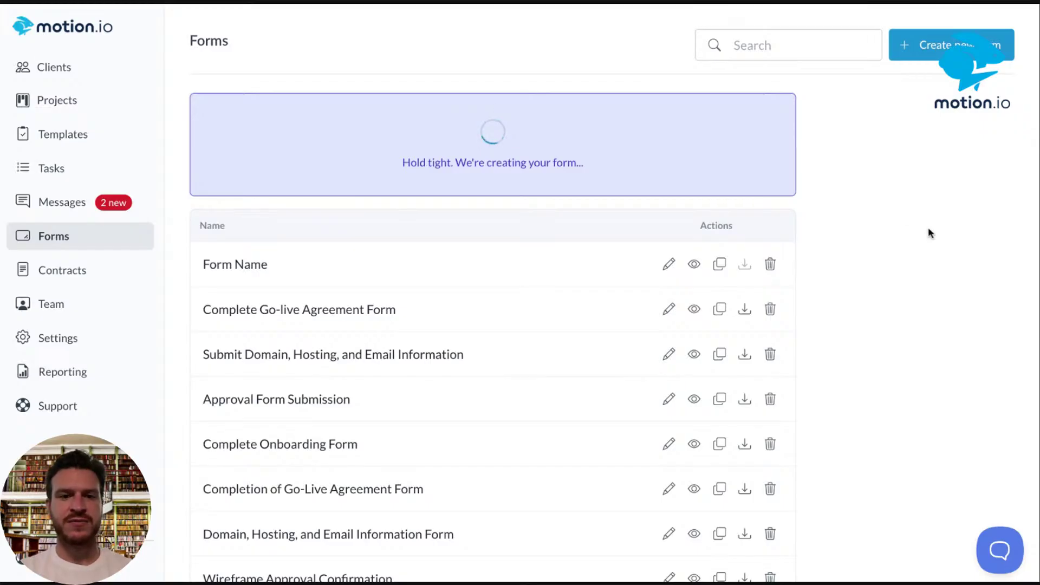
scroll(708, 208, down, 8)
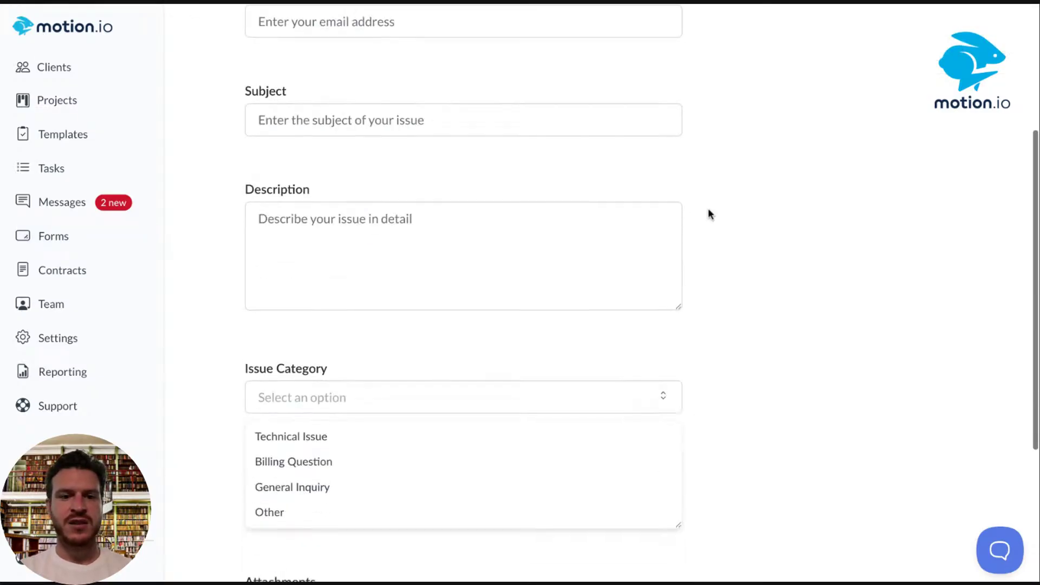
scroll(404, 390, up, 8)
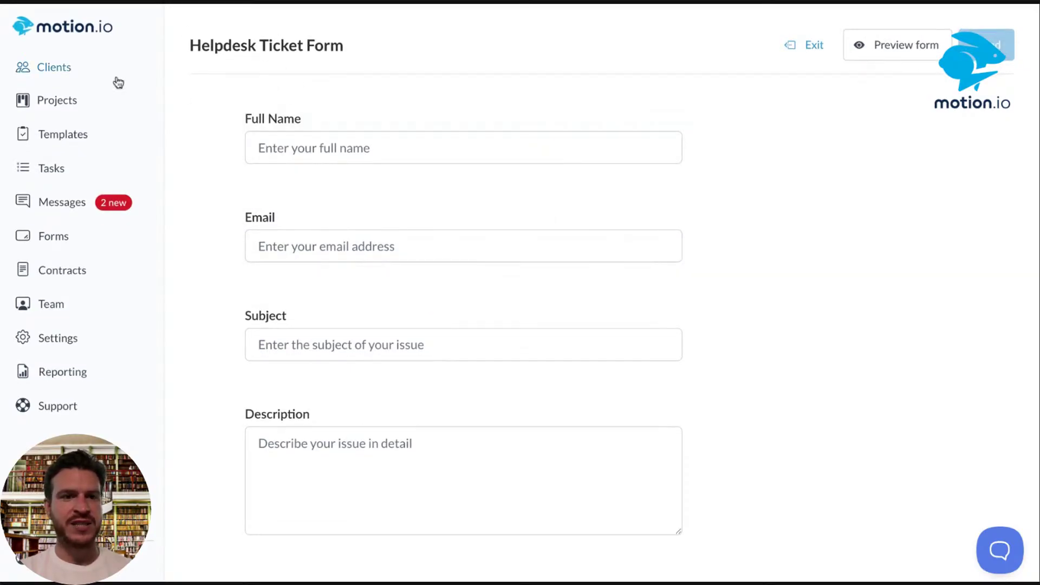
Step: Edit the Portal Example template and open its client portal settings
click(49, 138)
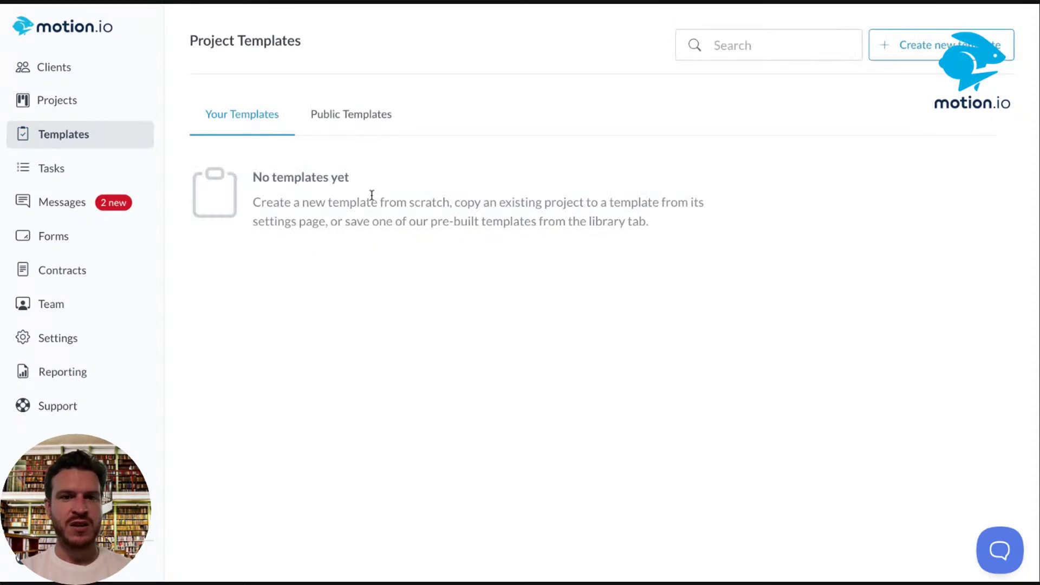
click(420, 186)
click(458, 248)
click(325, 66)
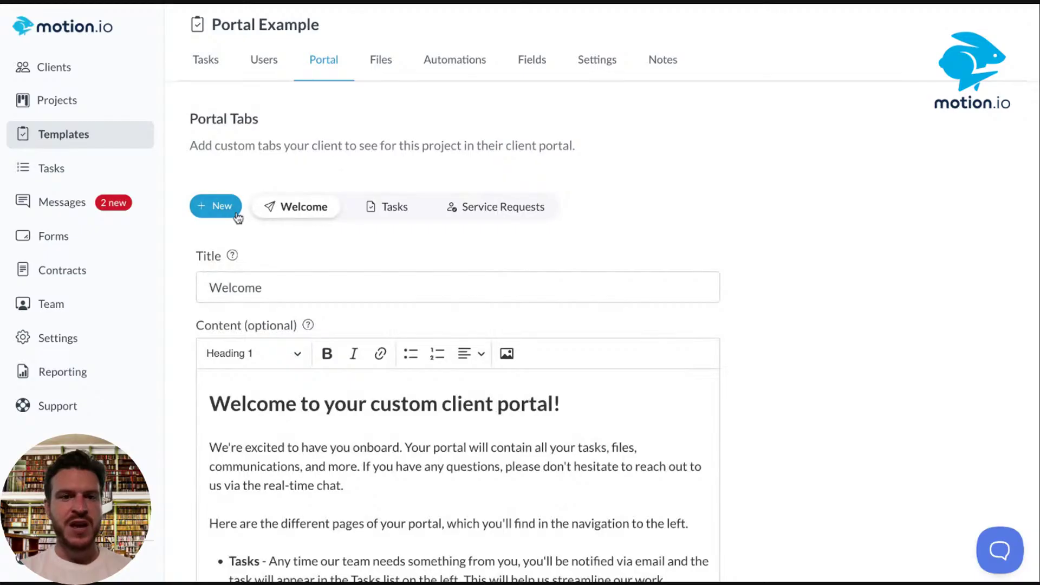
Step: Add a new portal tab titled Support
click(222, 205)
click(332, 288)
key(ctrl+a)
text(Support)
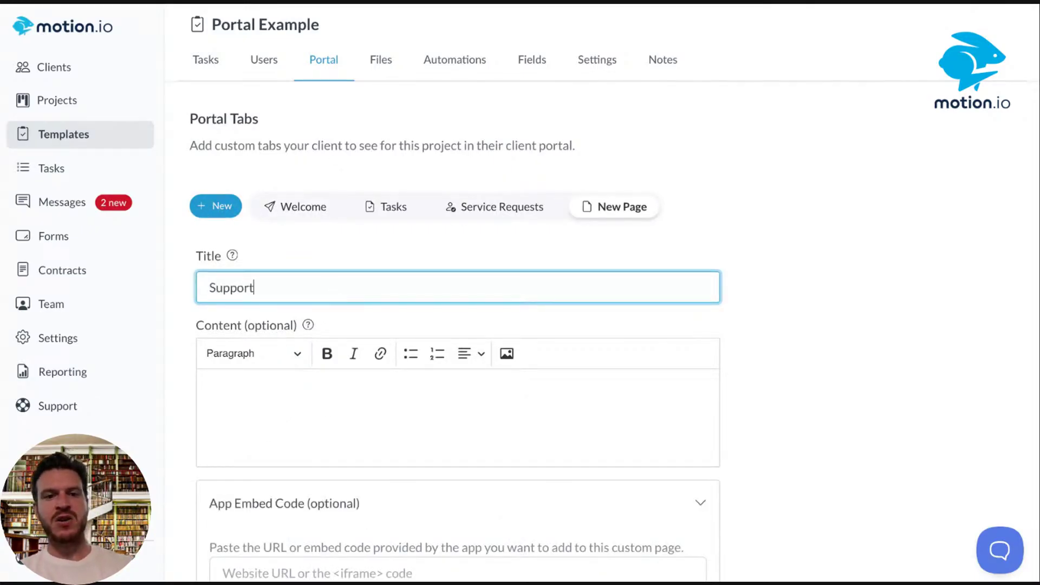
Step: Give the Support tab the smiley icon and expand its Form Embed options
scroll(320, 309, down, 5)
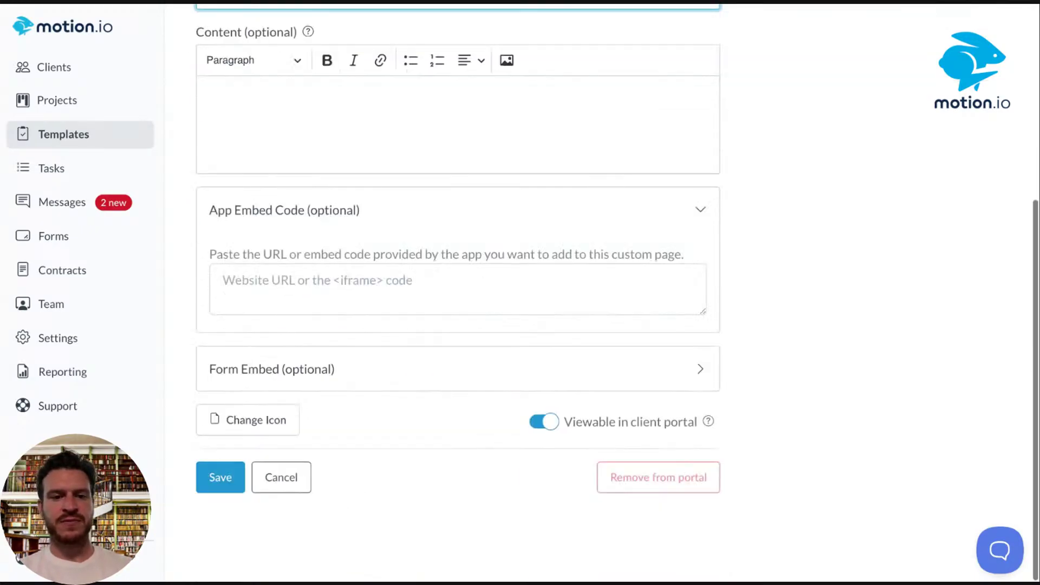
click(260, 425)
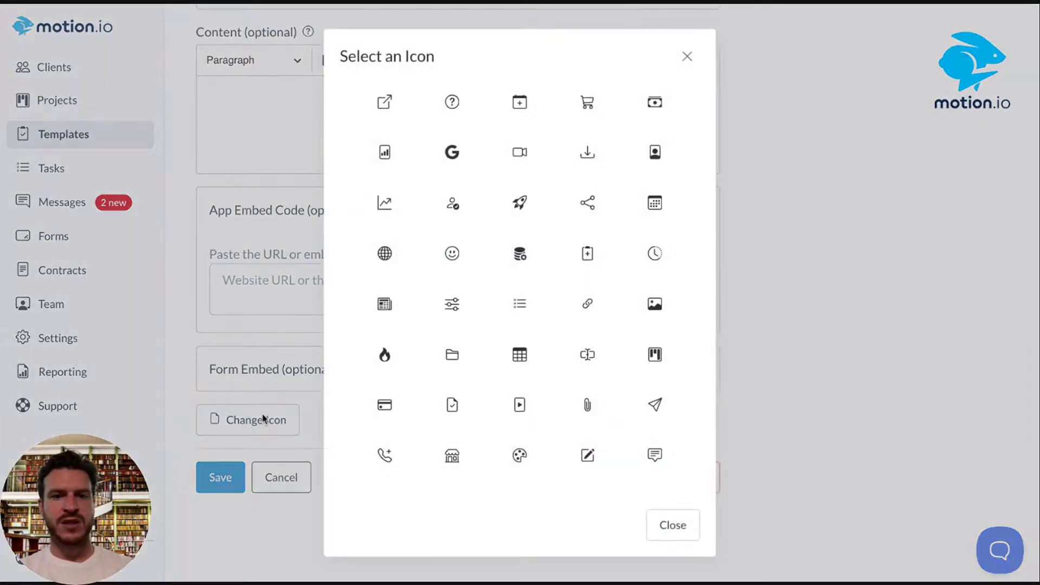
click(453, 253)
scroll(216, 493, up, 3)
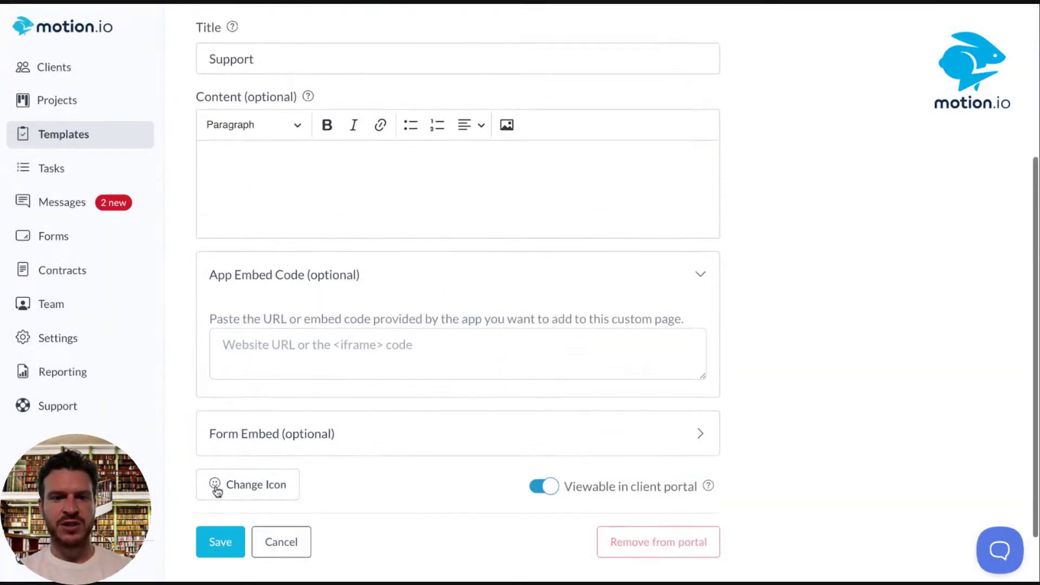
scroll(217, 492, down, 2)
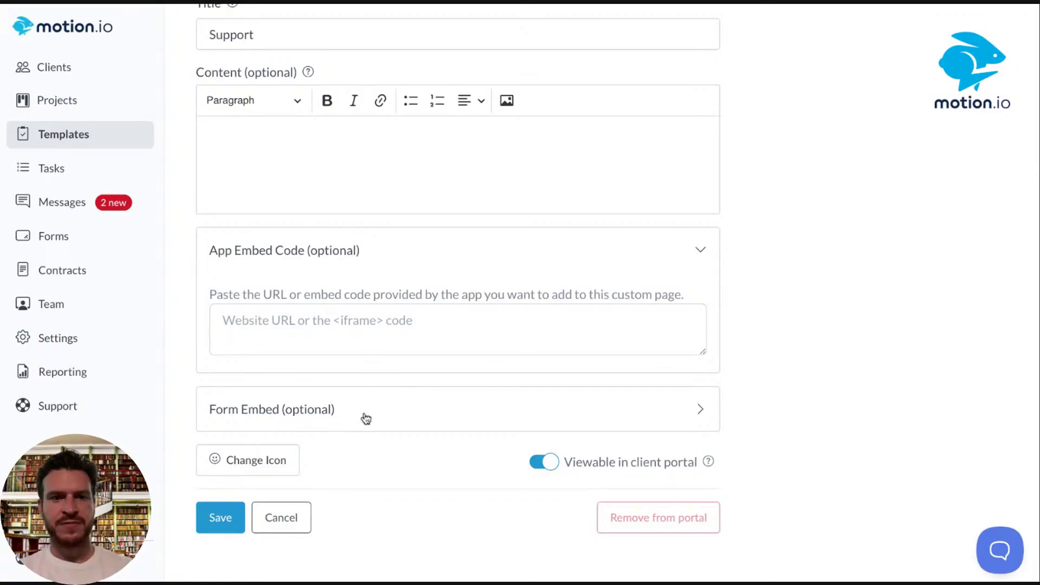
click(366, 419)
scroll(364, 418, down, 3)
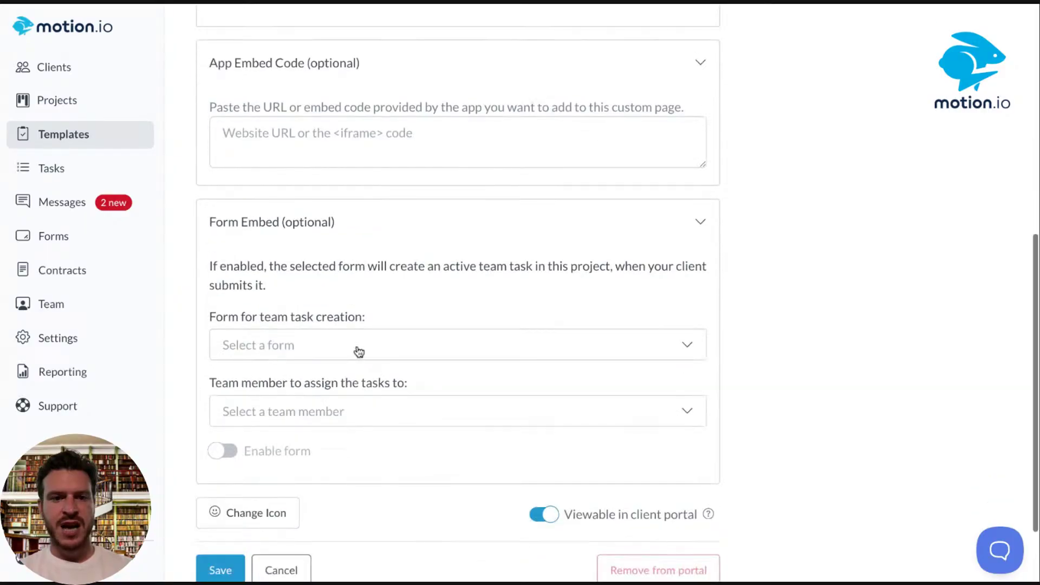
Step: Choose Helpdesk Form as the Support tab's embedded form
click(357, 348)
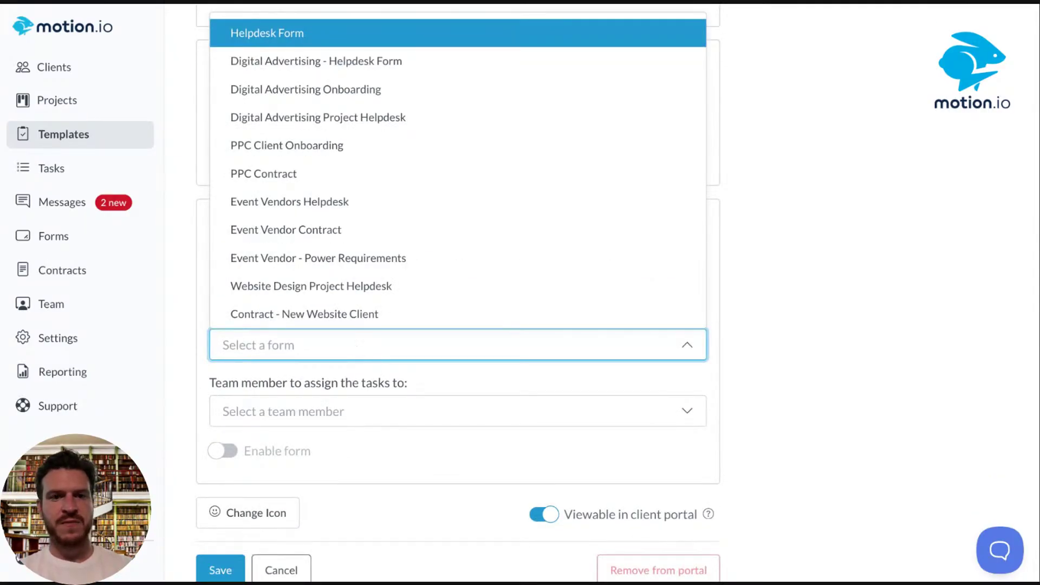
text(su)
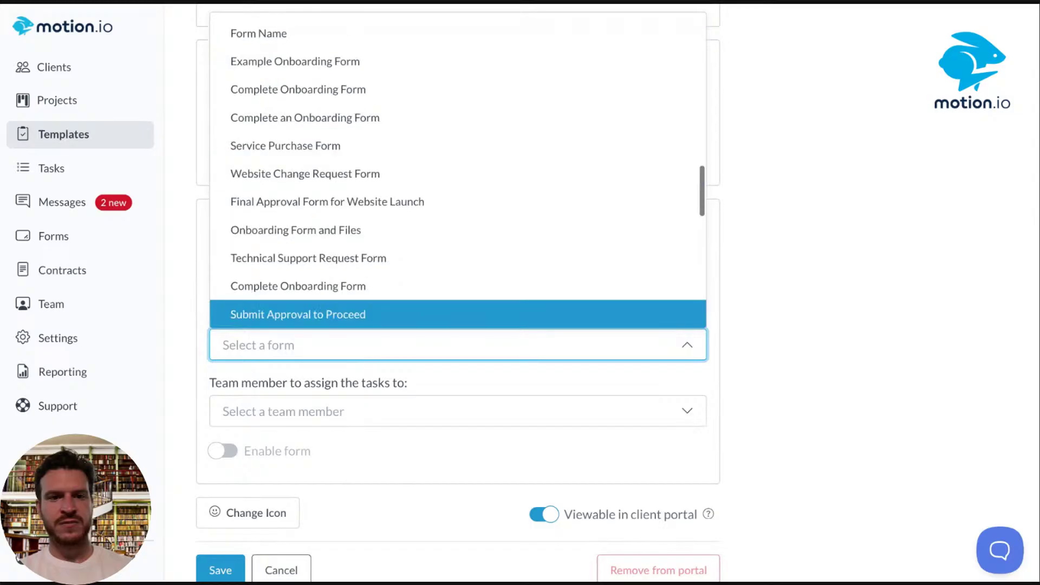
scroll(345, 206, up, 10)
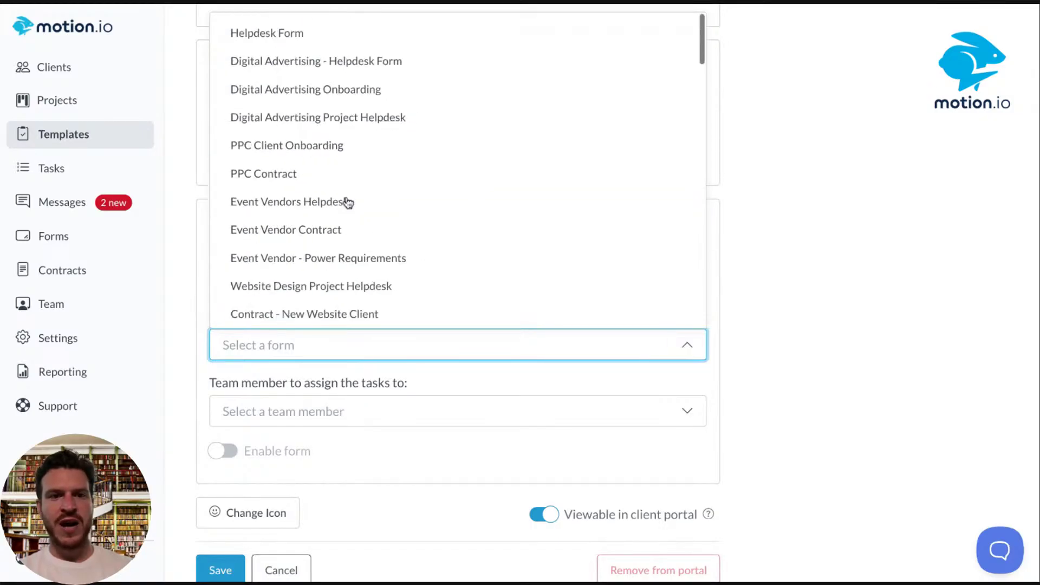
click(320, 44)
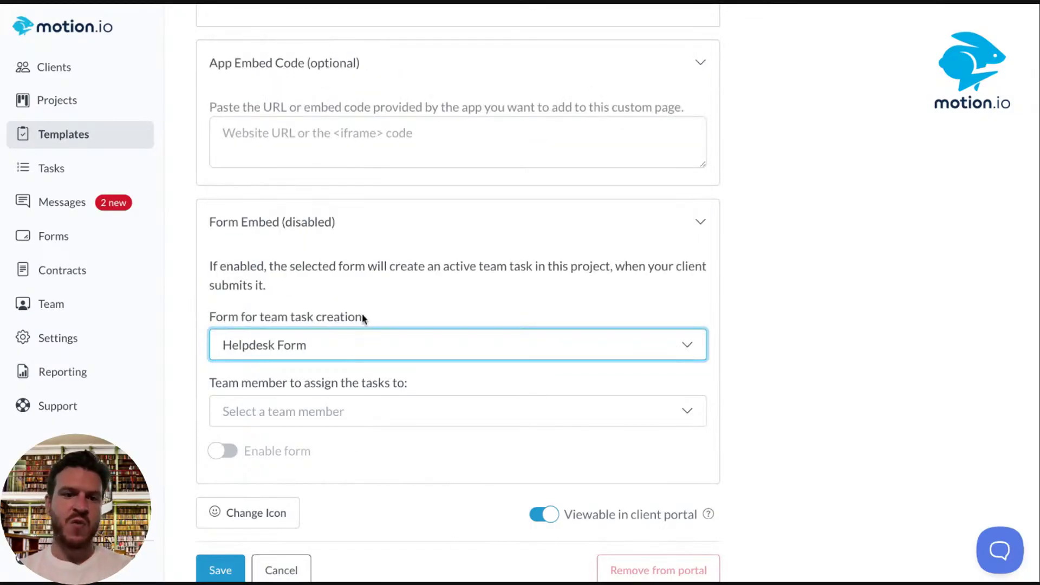
Step: Assign the form's tasks to the first team member and save the Support page
click(376, 418)
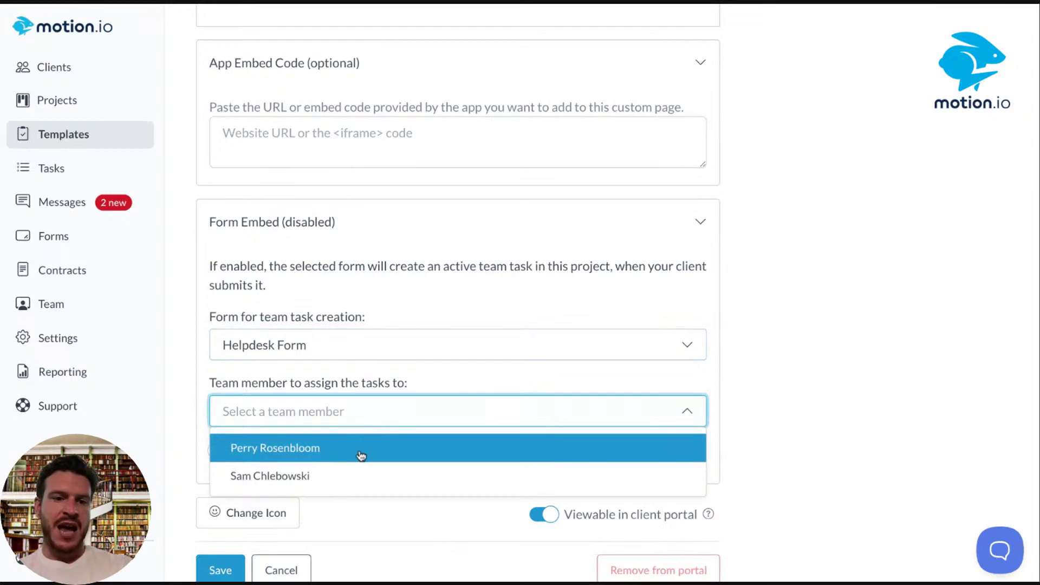
click(334, 448)
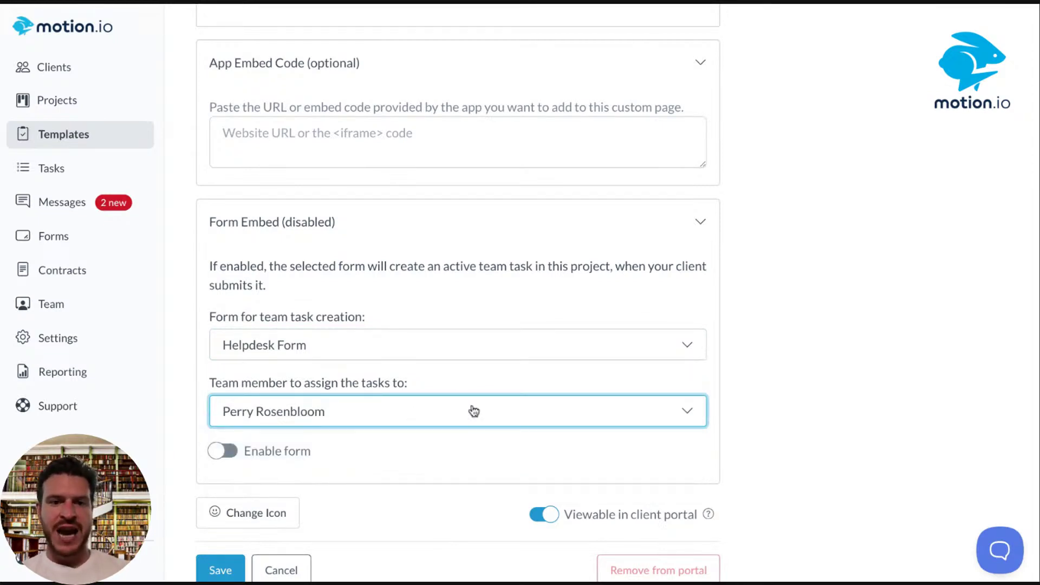
scroll(434, 359, down, 1)
click(221, 560)
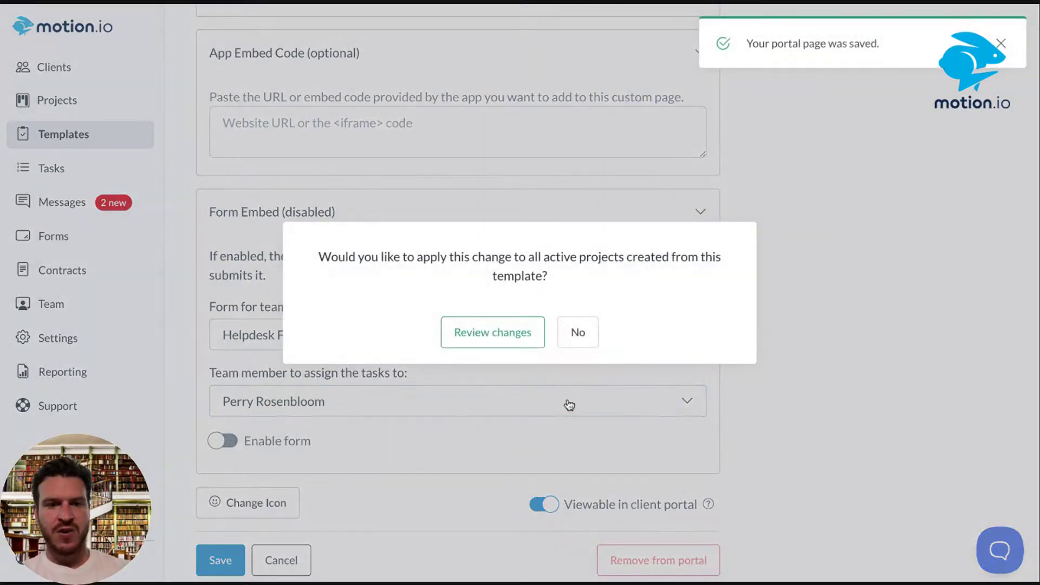
Step: Review and apply the Support page changes to the one active project
click(496, 347)
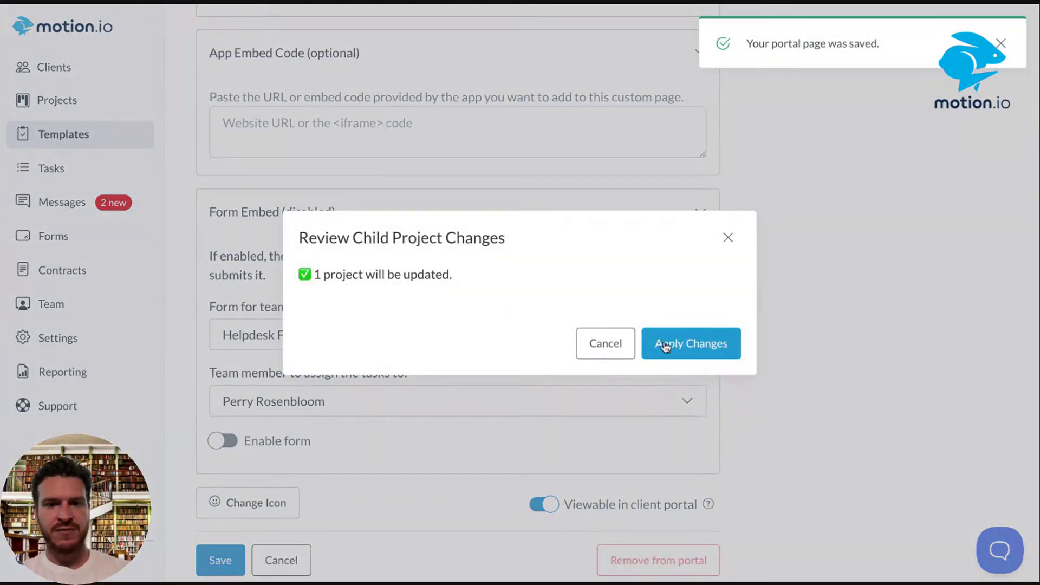
click(666, 343)
scroll(650, 341, up, 5)
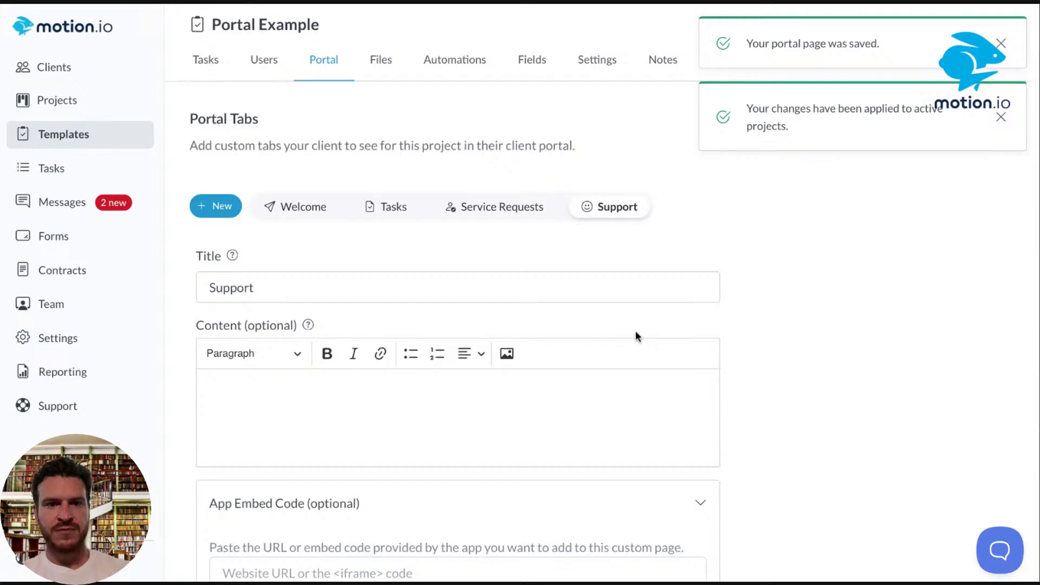
click(1003, 51)
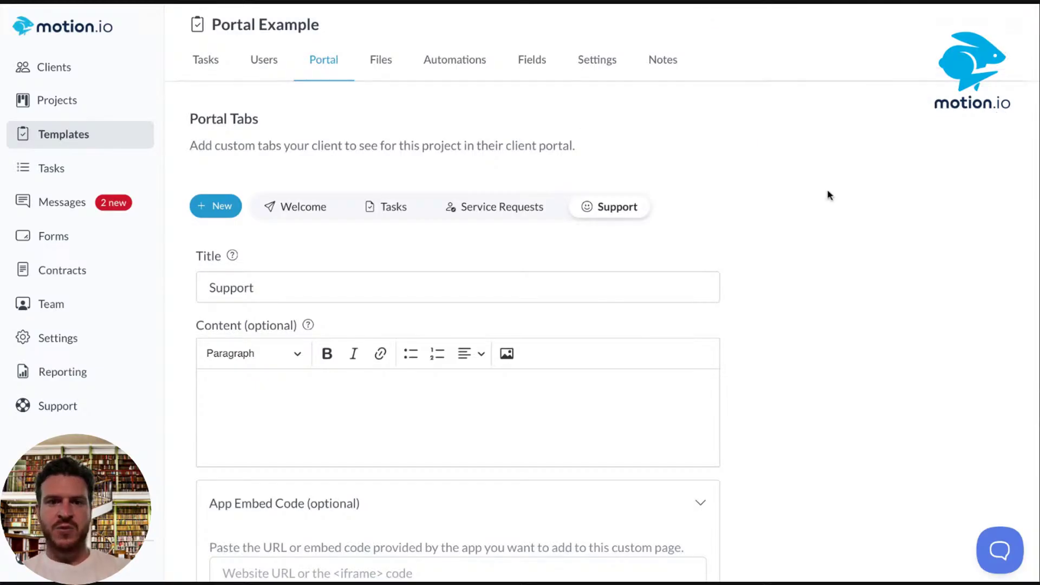
Step: Check the Service Requests and Support tabs among the portal tabs
scroll(498, 165, down, 2)
click(489, 122)
click(623, 121)
scroll(625, 120, up, 2)
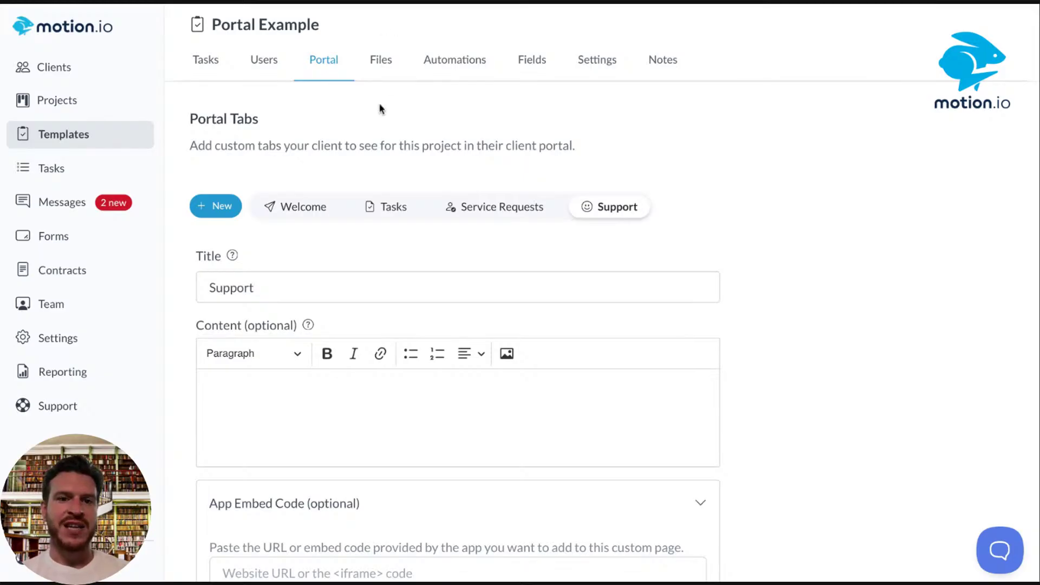